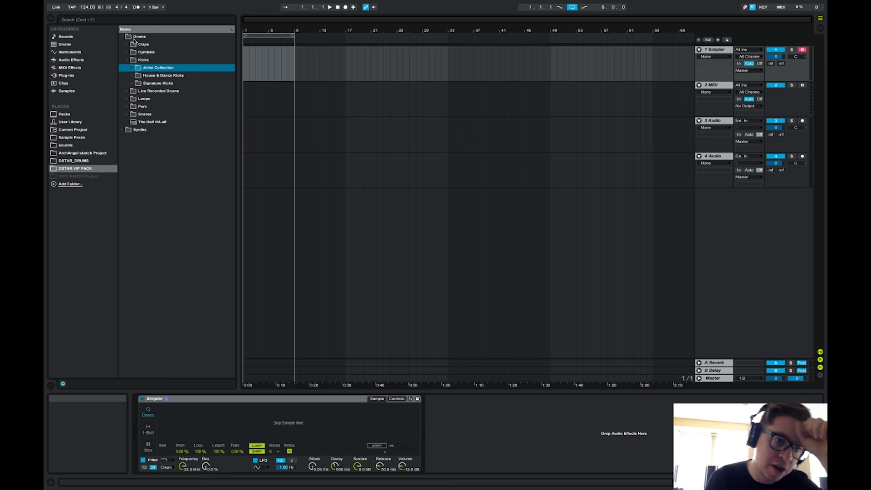
# Step: Open the Artist Collection kicks folder and widen the browser to show the full sample names
pyautogui.press('Right')
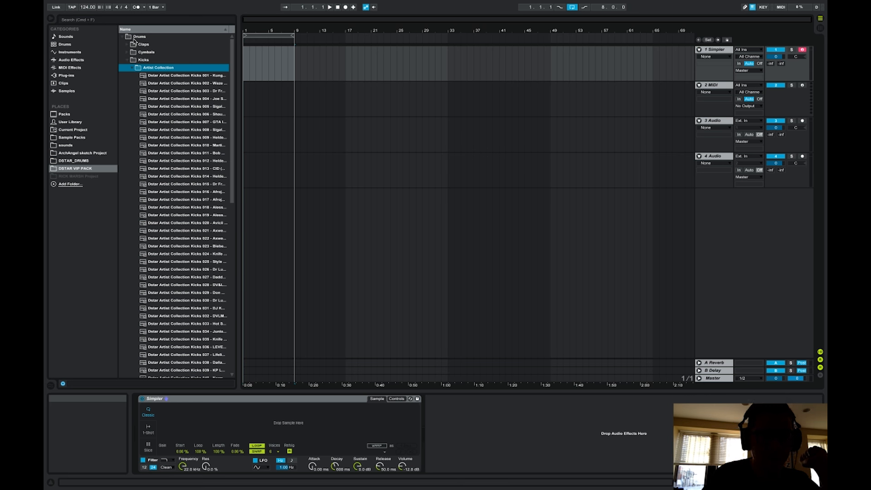
pyautogui.moveTo(235, 84); pyautogui.dragTo(326, 86)
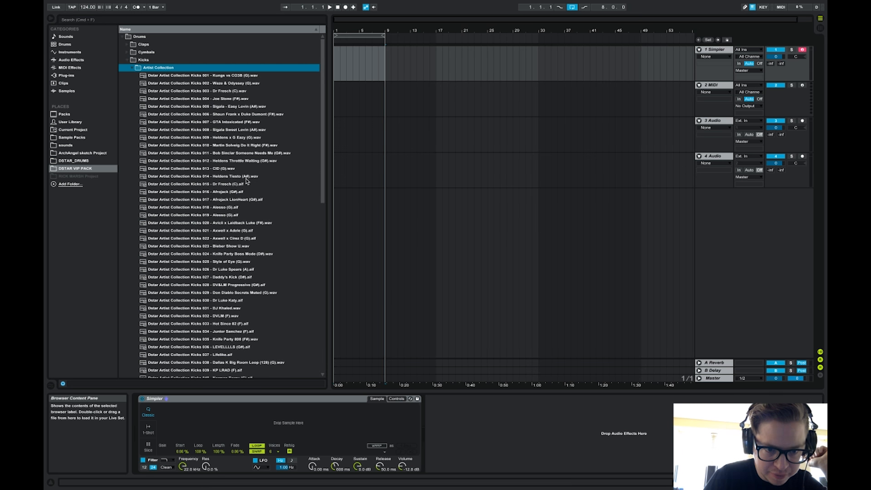
pyautogui.scroll(-1, 228, 172)
# Step: Audition the Artist Collection kicks from 022 onward and load Kicks 027 - Daddy's Kick (D#) into Simpler
pyautogui.click(233, 222)
pyautogui.press('Down')
pyautogui.press('Down')
pyautogui.press('Down')
pyautogui.press('Down')
pyautogui.press('Down')
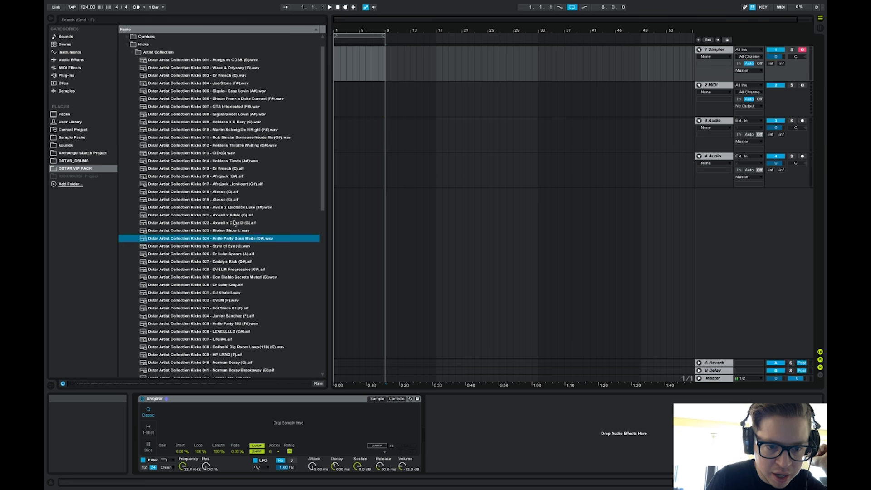
pyautogui.press('Down')
pyautogui.press('Up')
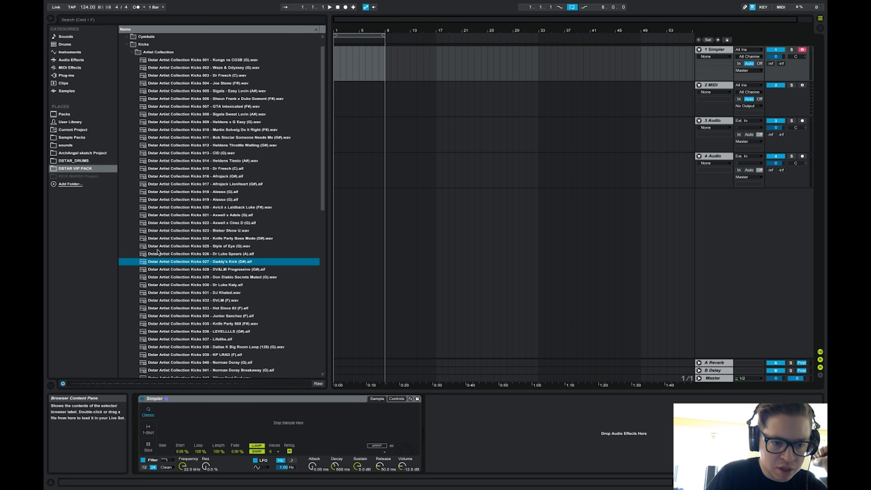
pyautogui.moveTo(154, 283); pyautogui.dragTo(218, 429)
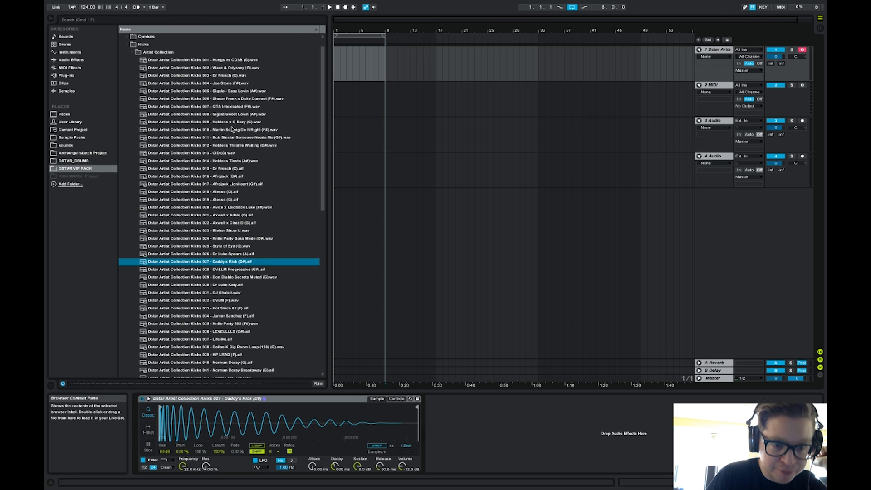
# Step: Collapse the Drums folder and narrow the browser to give the arrangement more room
pyautogui.click(127, 44)
pyautogui.click(123, 36)
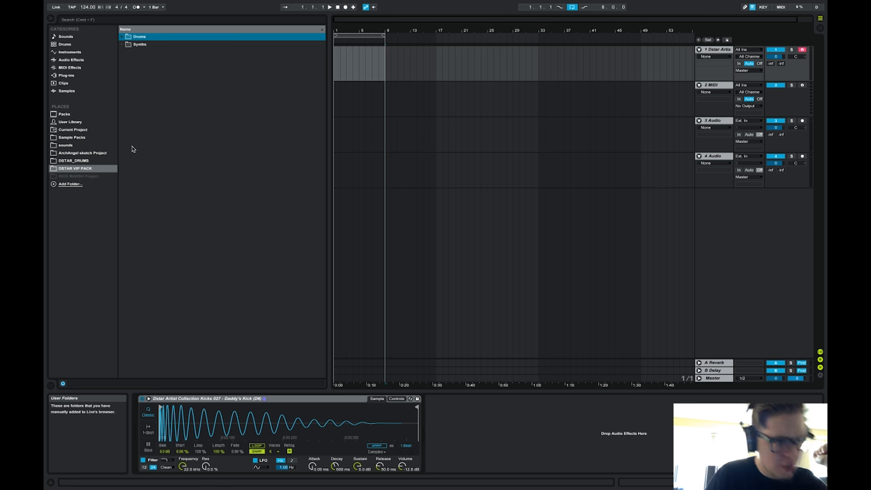
pyautogui.moveTo(328, 167); pyautogui.dragTo(233, 167)
# Step: Insert an empty MIDI clip across bars 1 to 8 of the kick track and open it for note editing
pyautogui.moveTo(240, 51); pyautogui.dragTo(286, 51)
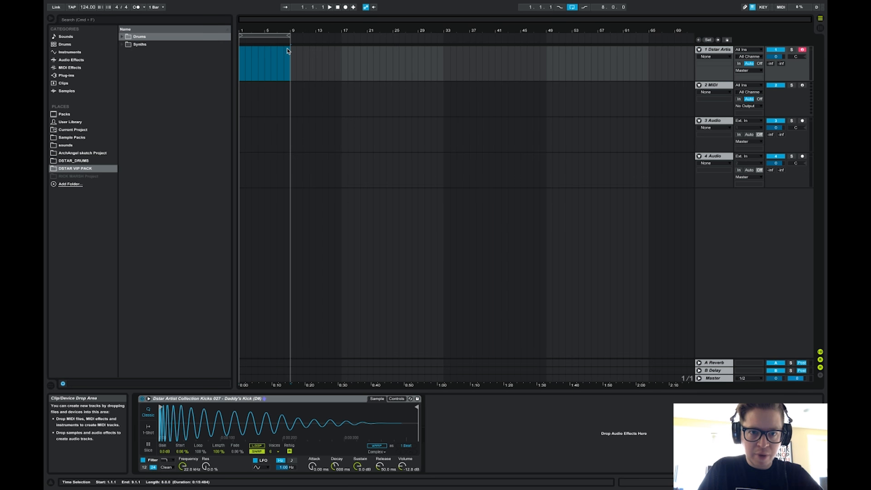
pyautogui.press('super+shift+m')
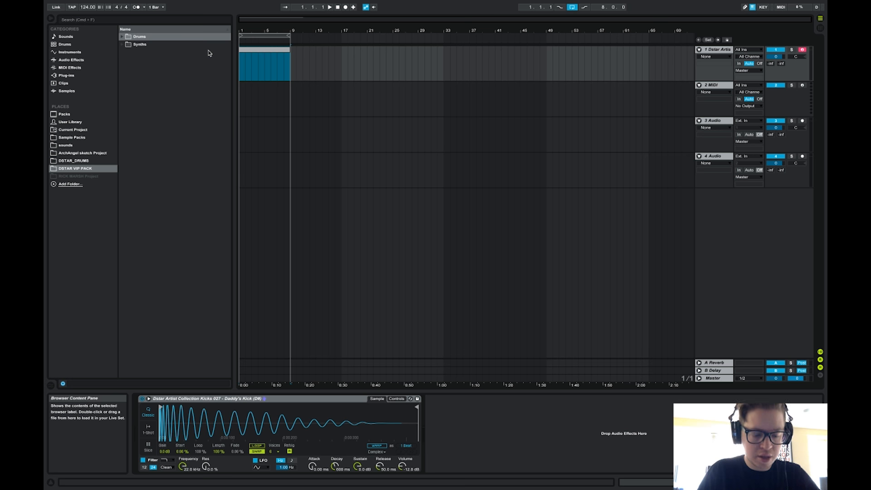
pyautogui.doubleClick(276, 51)
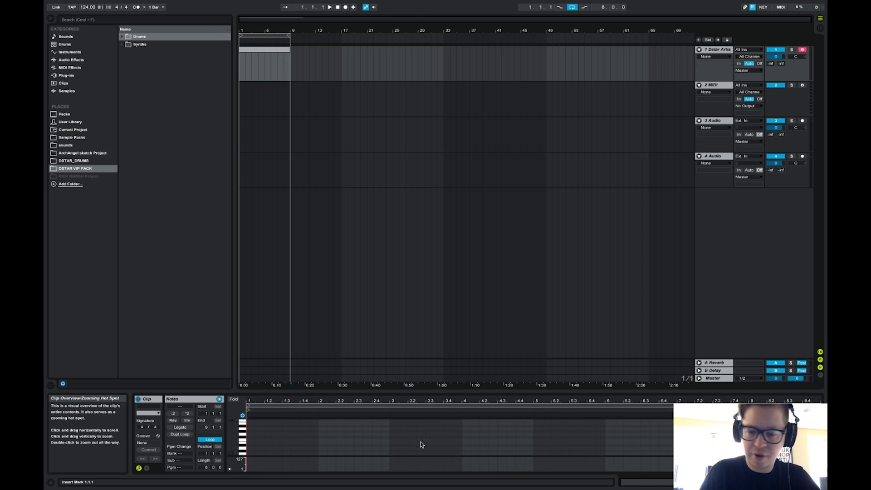
# Step: Add a one-beat C3 note at the start of the kick clip and shorten the clip's loop to one beat
pyautogui.doubleClick(252, 454)
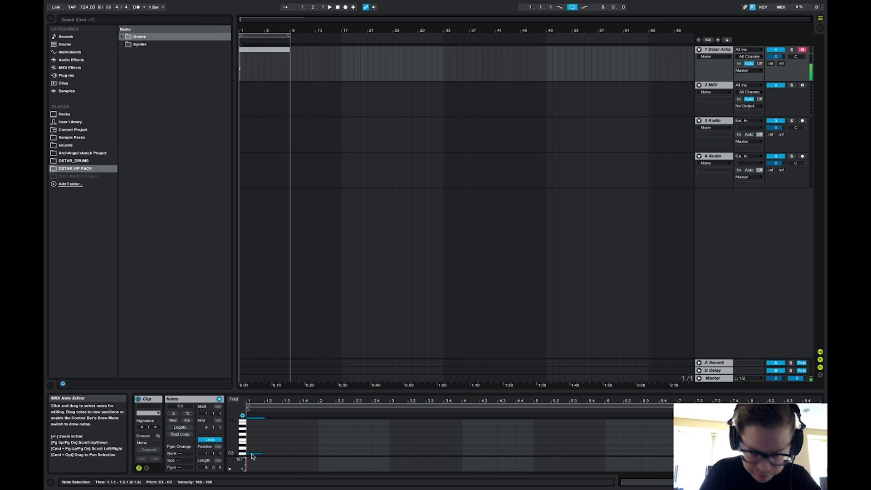
pyautogui.moveTo(823, 404); pyautogui.dragTo(263, 402)
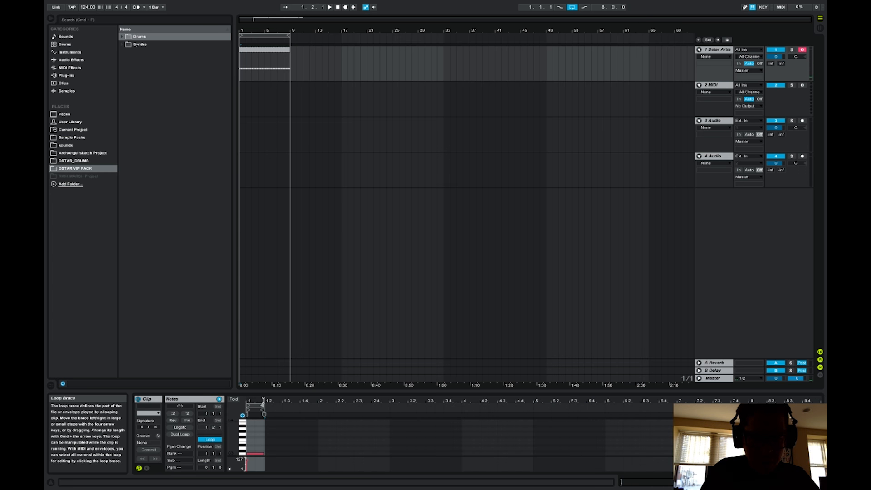
pyautogui.click(259, 54)
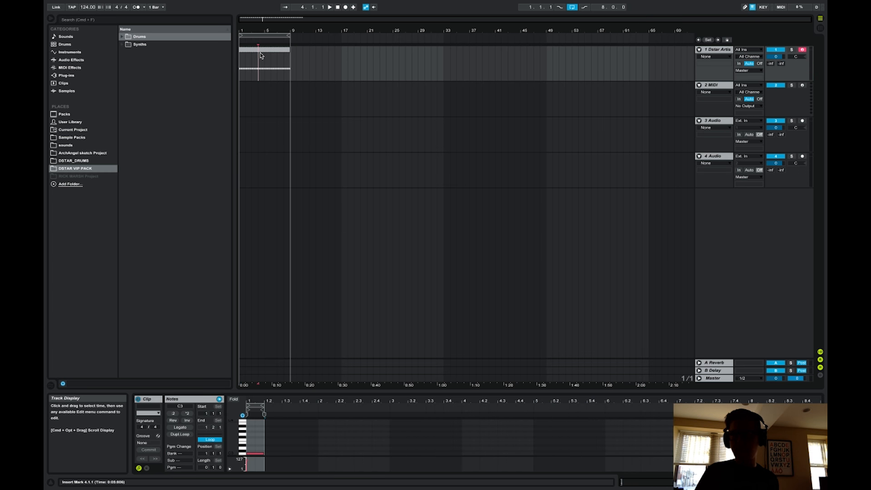
# Step: Set the kick track's volume to -6.0 dB and replace the three unused tracks with one audio track at -6.0 dB
pyautogui.click(782, 58)
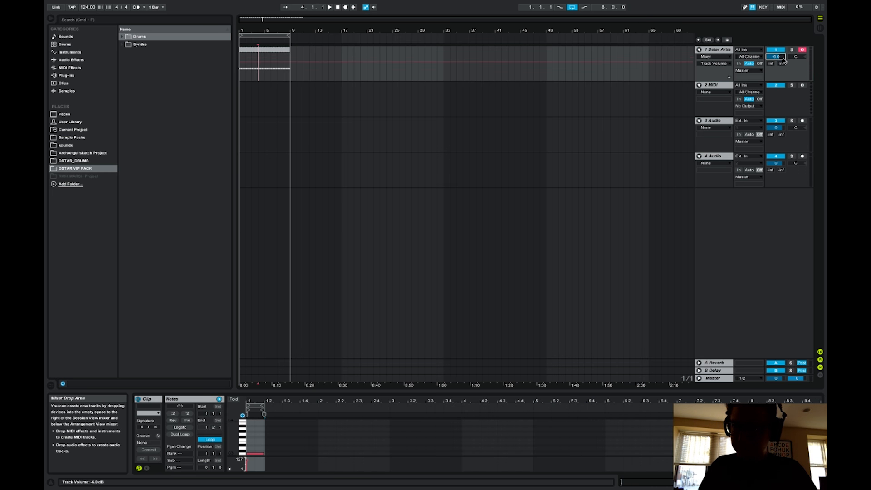
pyautogui.click(727, 85)
pyautogui.keyDown('shift'); pyautogui.click(715, 157); pyautogui.keyUp('shift')
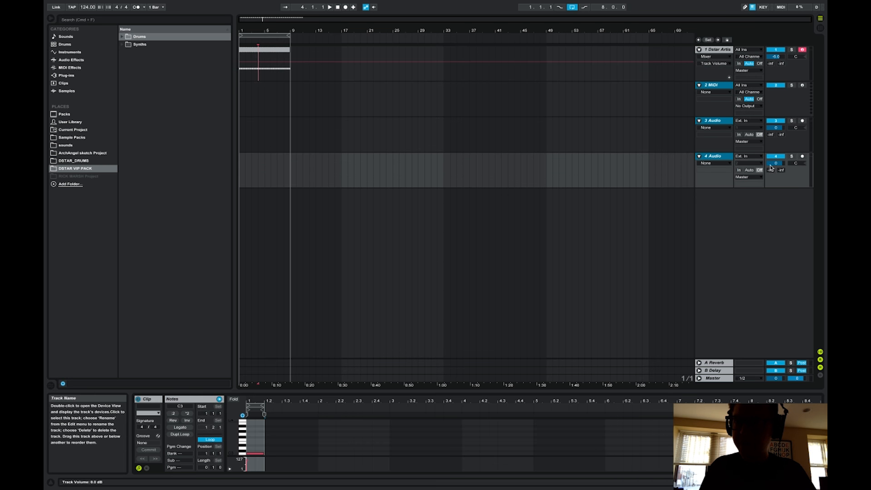
pyautogui.press('Delete')
pyautogui.hotkey('ctrl', 't')
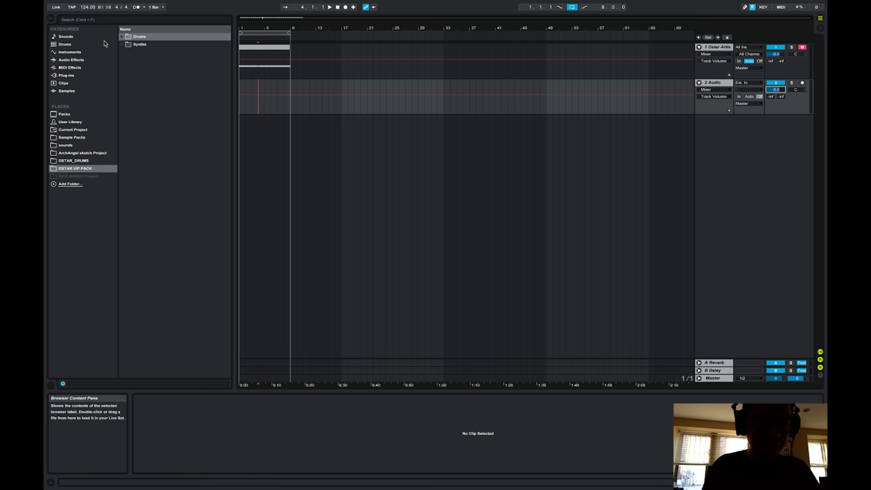
# Step: Browse Sample Packs for Vengeance Essential Deep House 2 and open its VEDH2 Drumloops 124 BPM folder
pyautogui.click(73, 161)
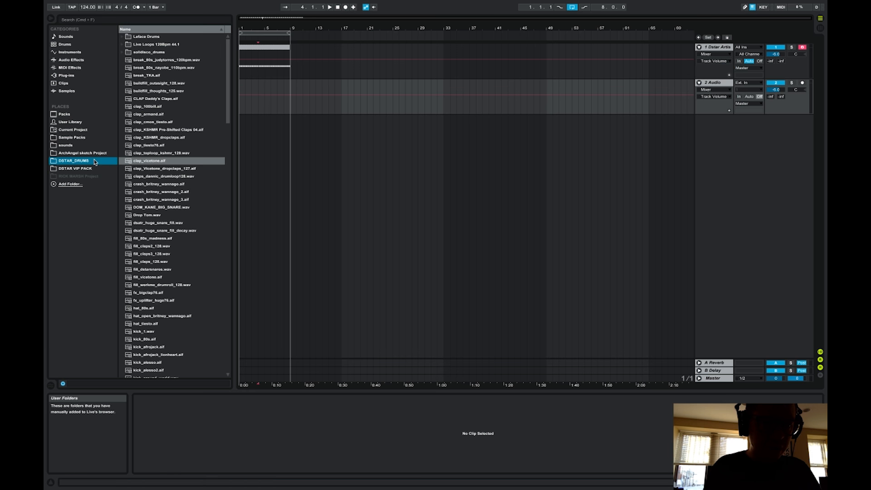
pyautogui.click(77, 138)
pyautogui.click(161, 249)
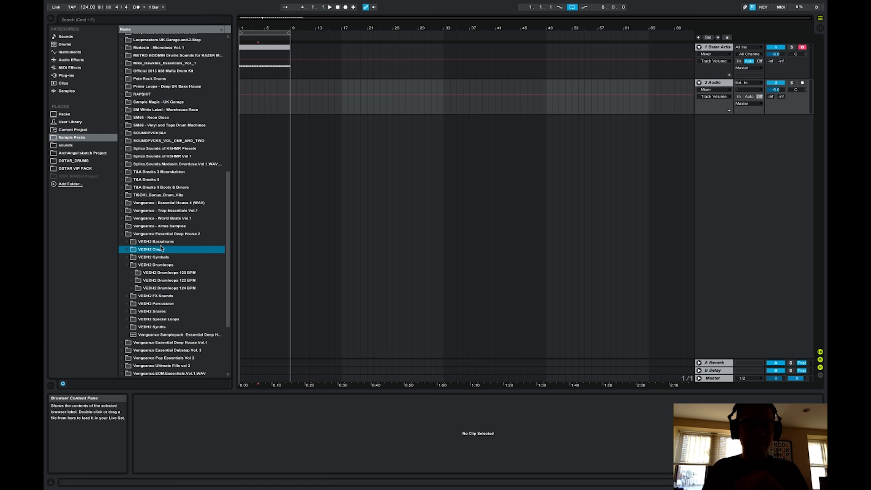
pyautogui.press('Down')
pyautogui.press('Down')
pyautogui.press('Down')
pyautogui.press('Down')
pyautogui.press('Down')
pyautogui.press('Up')
pyautogui.press('Up')
pyautogui.press('Up')
pyautogui.press('Up')
pyautogui.press('Up')
pyautogui.press('Up')
pyautogui.press('Up')
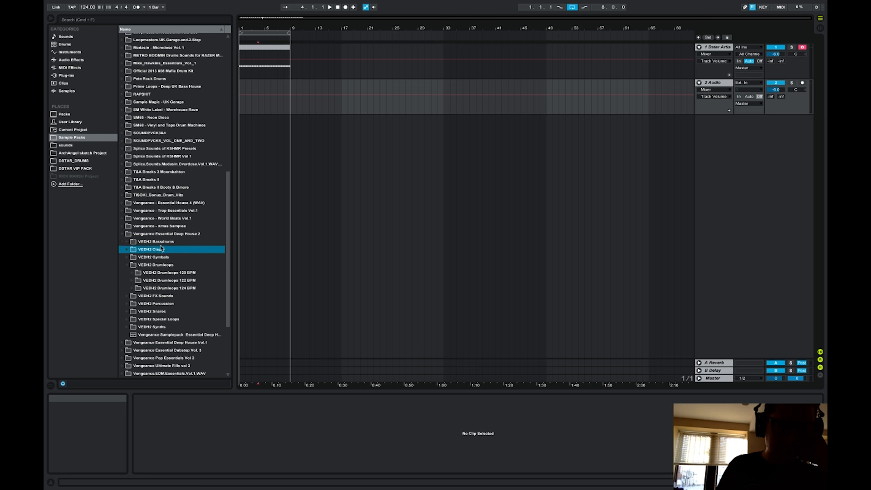
pyautogui.press('Left')
pyautogui.press('Right')
pyautogui.press('Down')
pyautogui.press('Down')
pyautogui.press('Down')
pyautogui.press('Down')
pyautogui.press('Down')
pyautogui.press('Down')
pyautogui.press('Down')
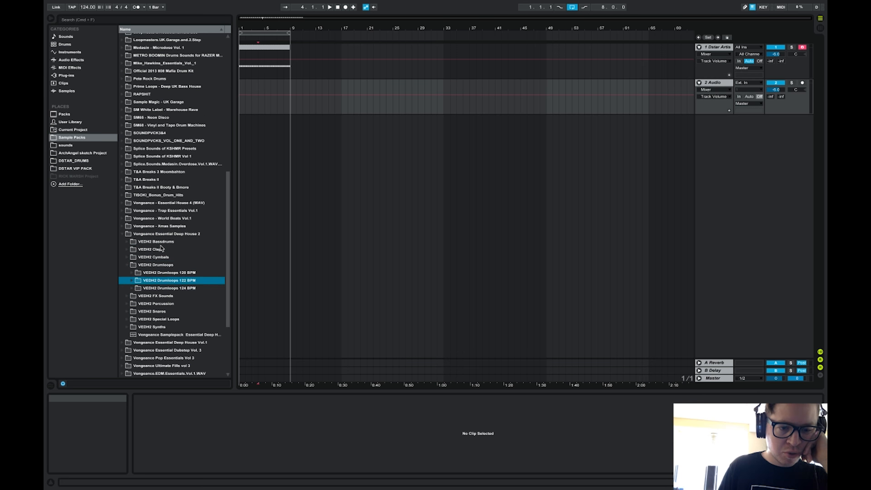
pyautogui.press('Up')
pyautogui.press('Up')
pyautogui.press('Down')
pyautogui.press('Up')
pyautogui.press('Down')
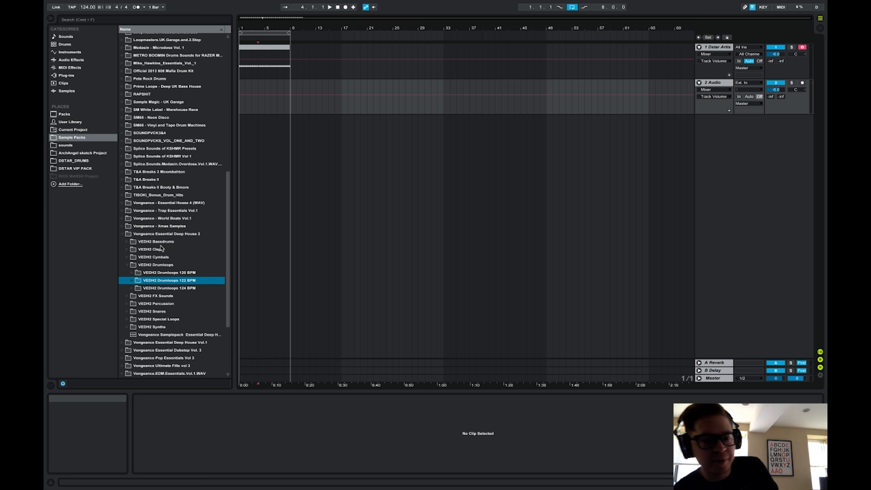
pyautogui.press('Down')
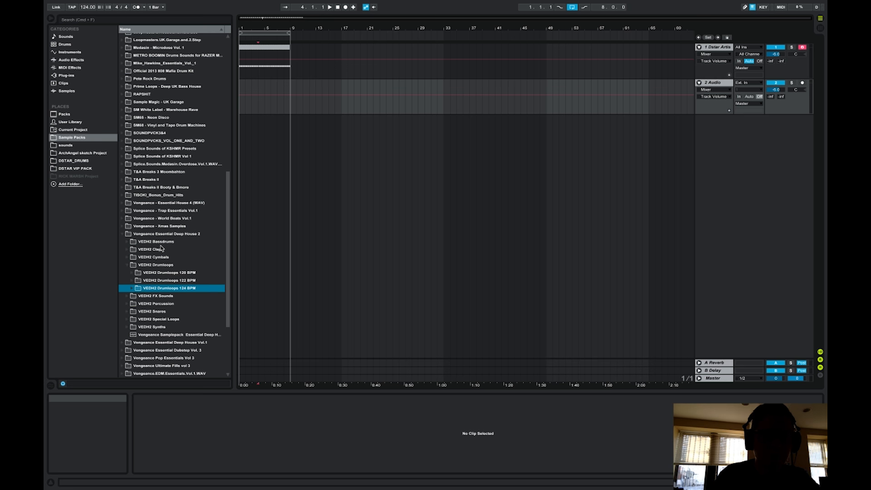
pyautogui.press('Right')
# Step: Place VEDH2 Drumloop 001 on track 2 and Drumloop 006 on a new audio track, each repeated across bars 1 to 8
pyautogui.press('Down')
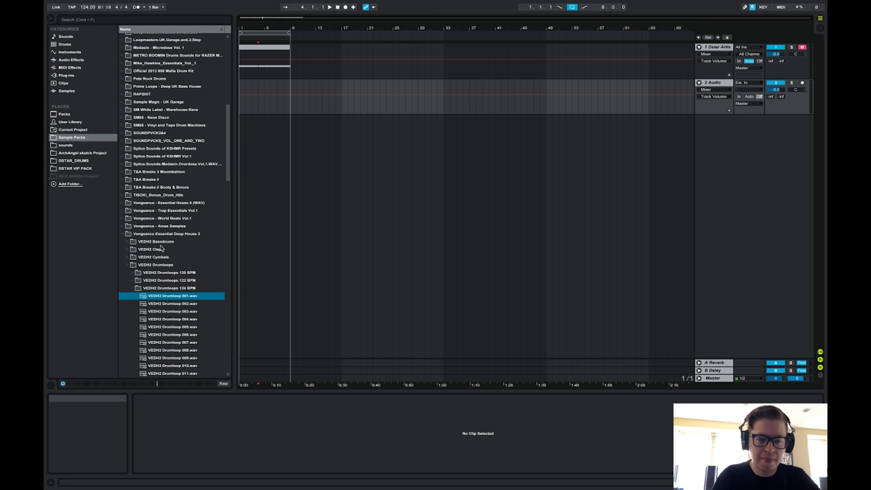
pyautogui.moveTo(168, 295); pyautogui.dragTo(245, 83)
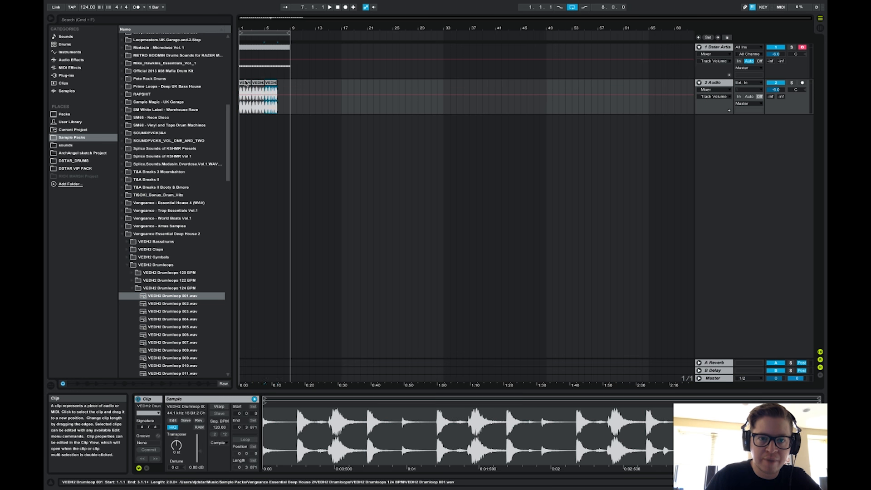
pyautogui.click(171, 334)
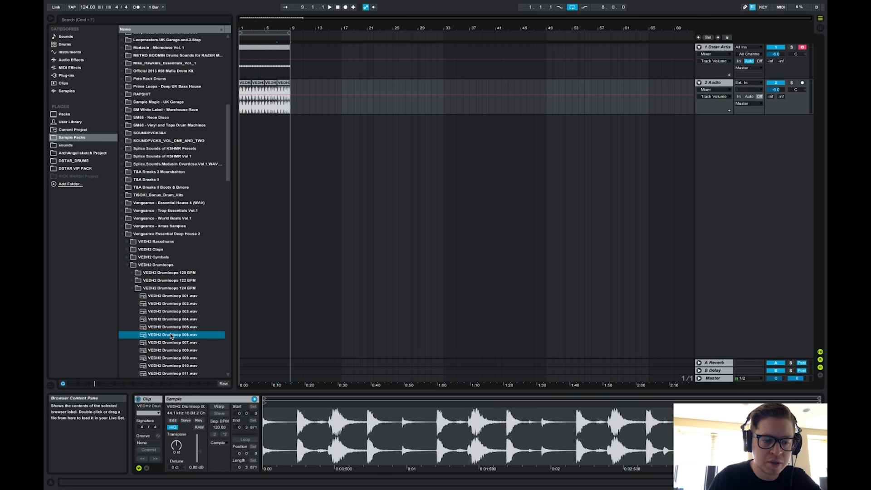
pyautogui.moveTo(143, 336); pyautogui.dragTo(245, 121)
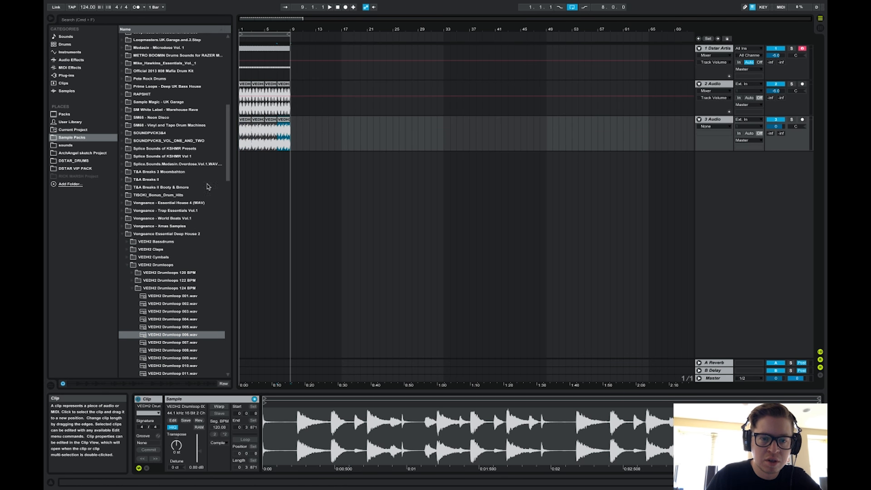
# Step: Audition Drumloops 013 to 028 and place VEDH2 Drumloop 027 on a new audio track, starting at bar 1
pyautogui.scroll(-5, 177, 272)
pyautogui.click(176, 312)
pyautogui.press('Down')
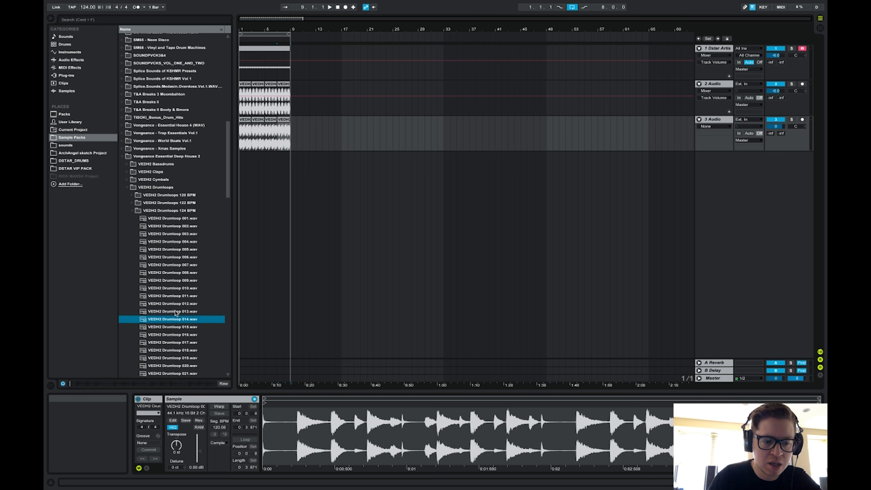
pyautogui.press('Down')
pyautogui.press('Down')
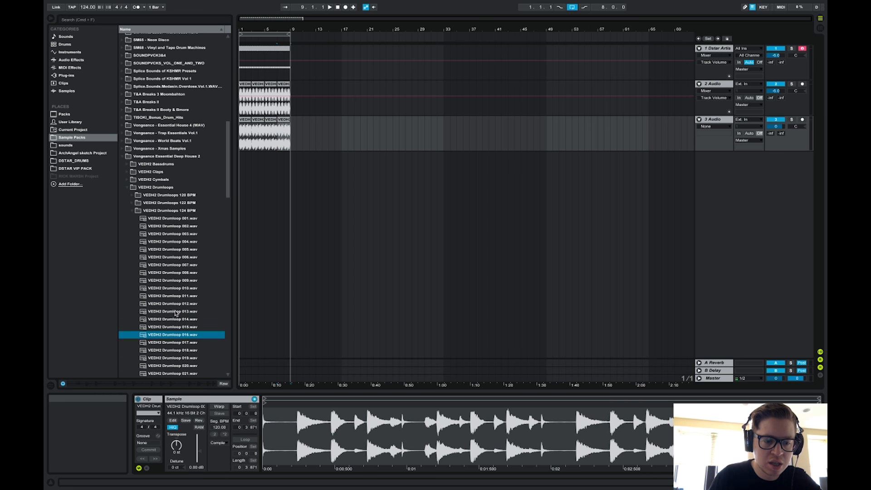
pyautogui.scroll(-3, 175, 313)
pyautogui.click(175, 311)
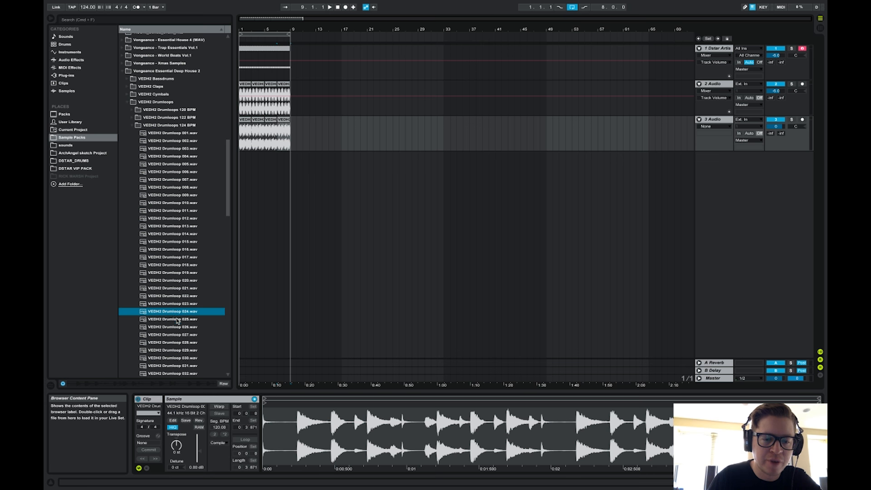
pyautogui.click(177, 319)
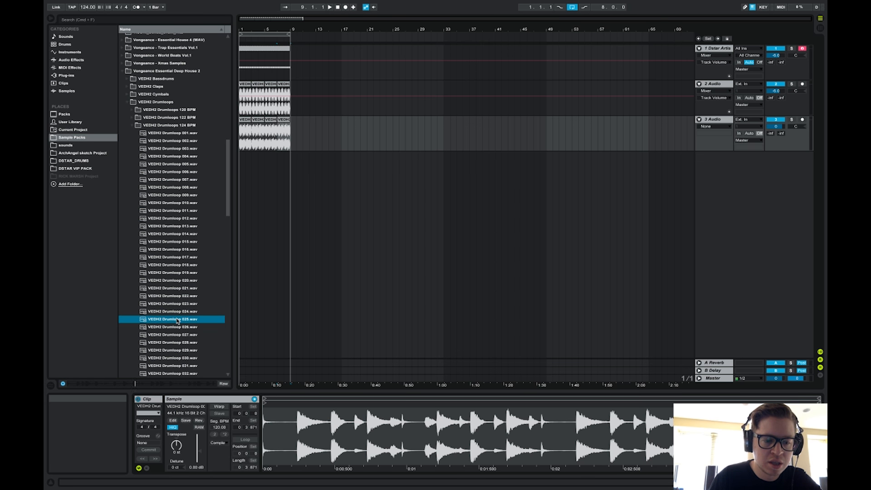
pyautogui.press('Down')
pyautogui.press('Down')
pyautogui.press('Down')
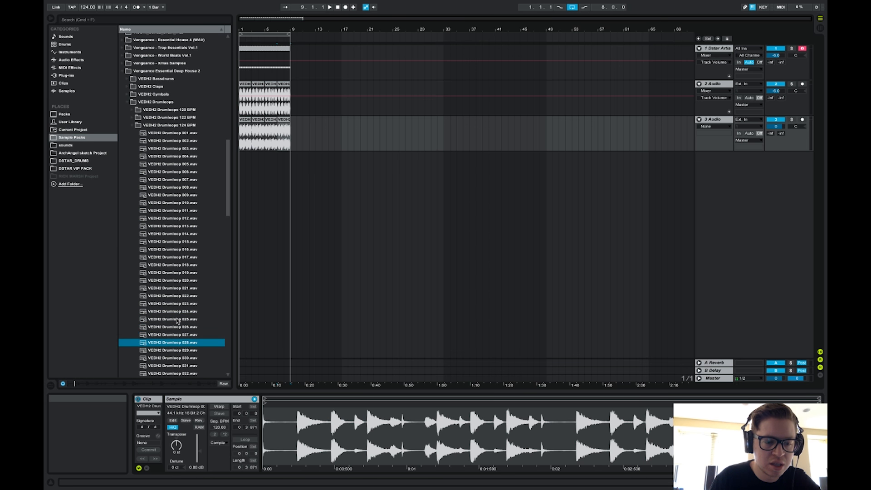
pyautogui.press('Up')
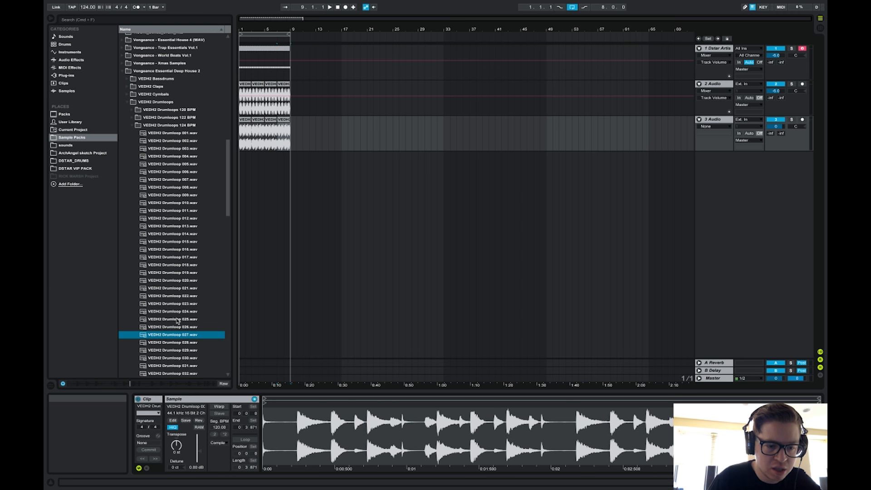
pyautogui.moveTo(233, 204); pyautogui.dragTo(242, 166)
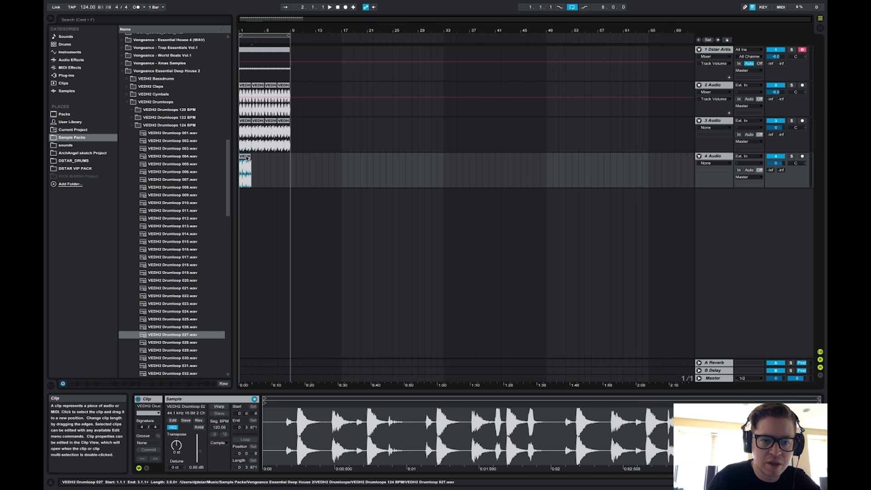
# Step: Repeat VEDH2 Drumloop 027 on track 4 across bars 1 to 8, and audition Drumloops 079, 062 and 061
pyautogui.scroll(-4, 188, 203)
pyautogui.scroll(-15, 188, 203)
pyautogui.click(189, 202)
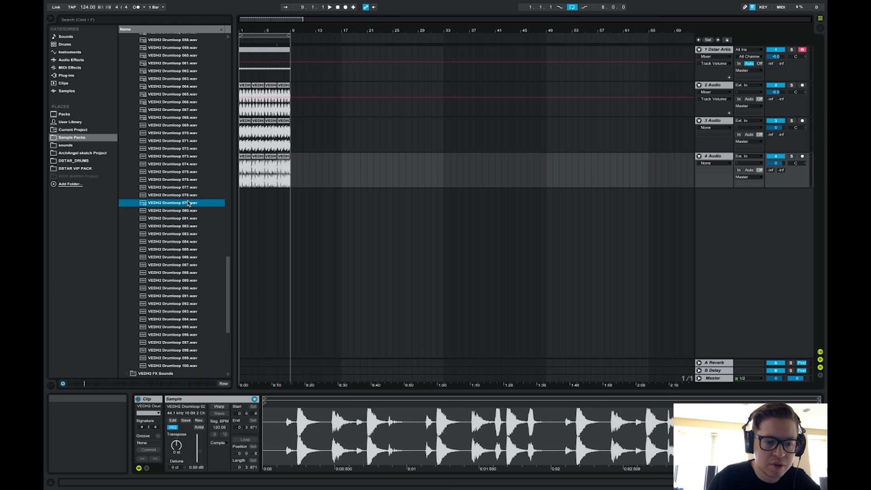
pyautogui.scroll(6, 188, 202)
pyautogui.click(189, 203)
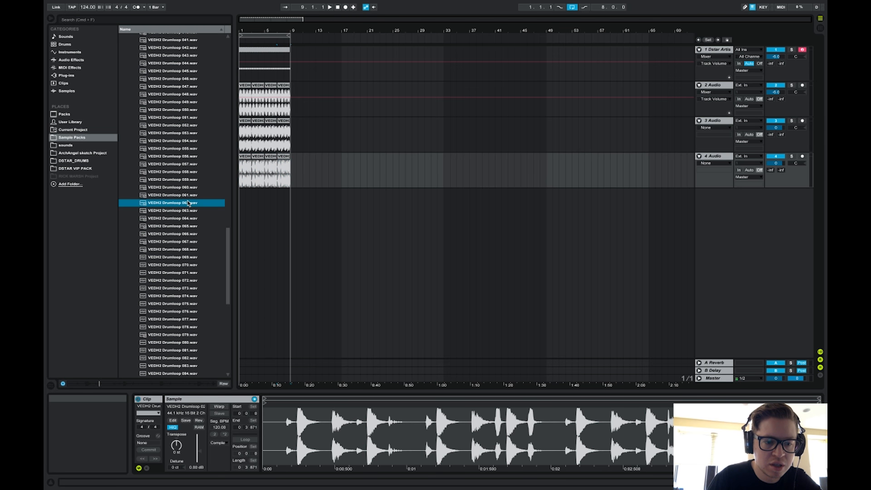
pyautogui.click(182, 195)
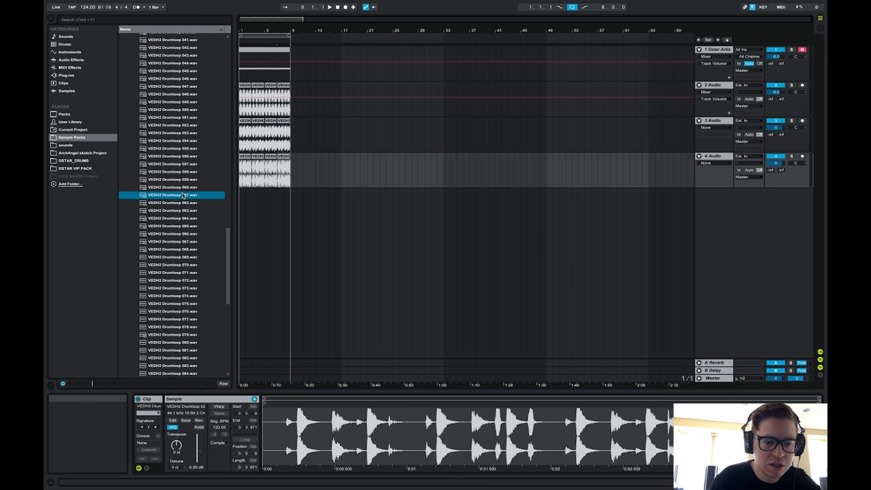
# Step: Audition Drumloops 060 back to 053 and place VEDH2 Drumloop 053 on a new audio track, repeated across bars 1 to 8
pyautogui.press('Up')
pyautogui.press('Up')
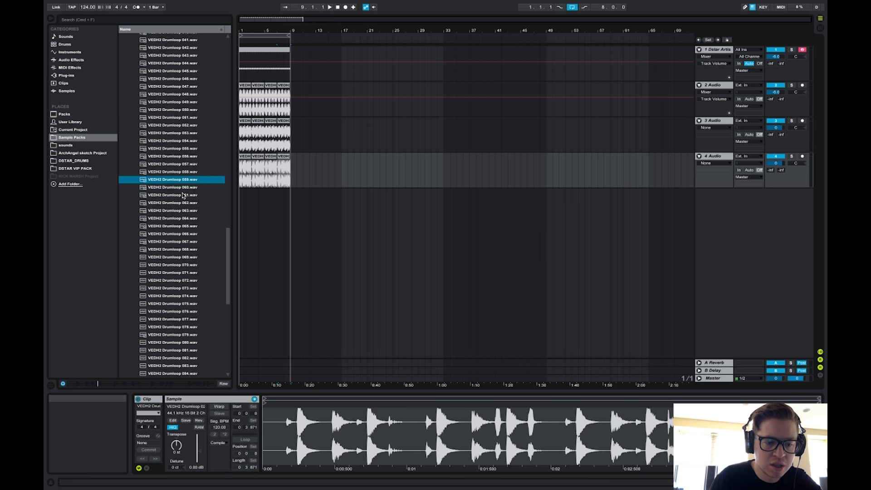
pyautogui.press('Up')
pyautogui.press('Up')
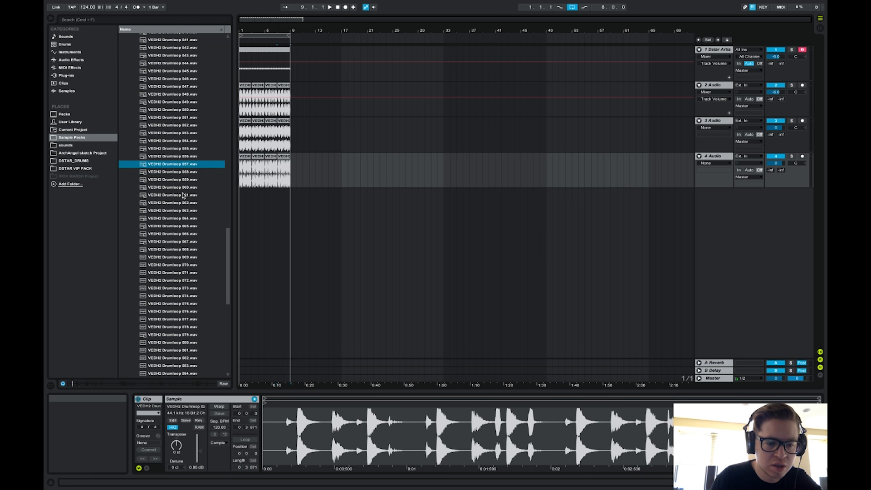
pyautogui.press('Up')
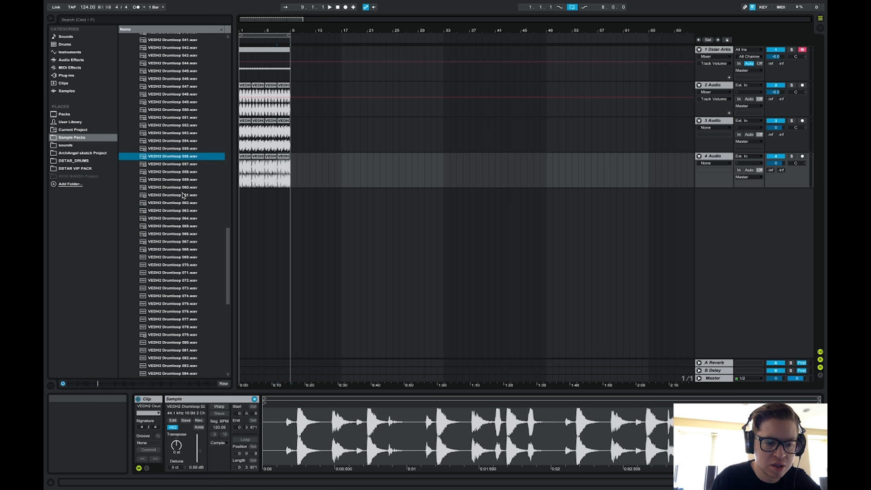
pyautogui.press('Up')
pyautogui.press('Up')
pyautogui.press('Up')
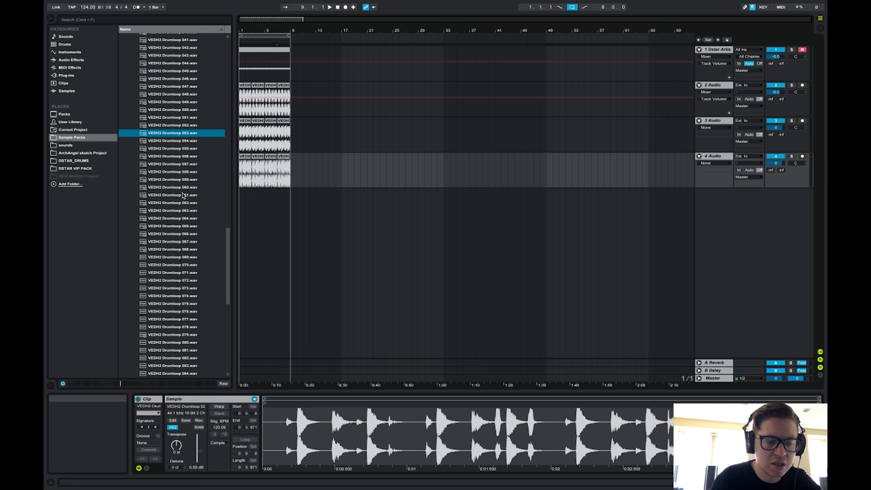
pyautogui.moveTo(145, 136); pyautogui.dragTo(242, 207)
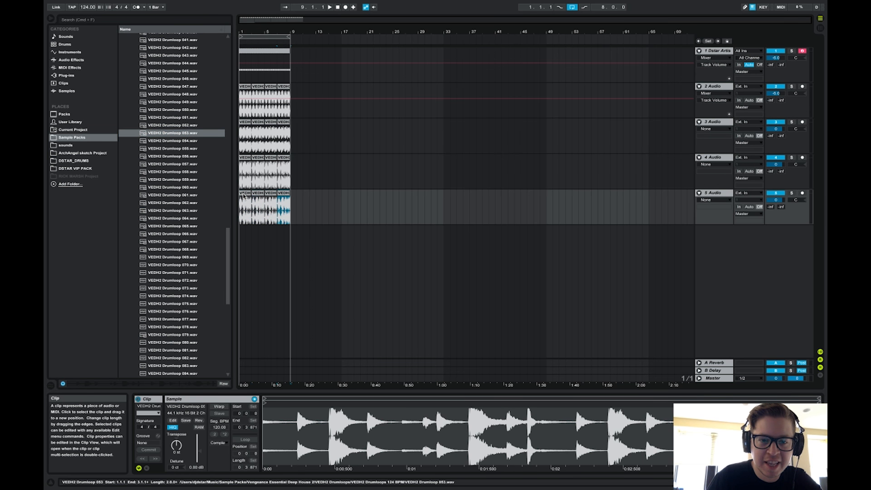
# Step: Mute audio tracks 3, 4 and 5, leaving only the kick and Drumloop 001 active
pyautogui.moveTo(252, 29); pyautogui.dragTo(268, 399)
pyautogui.click(776, 122)
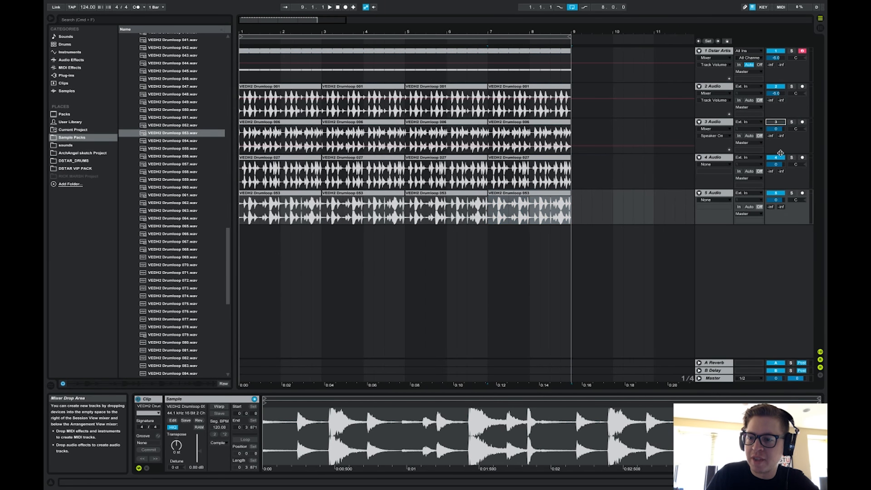
pyautogui.click(776, 157)
pyautogui.click(777, 194)
pyautogui.click(779, 157)
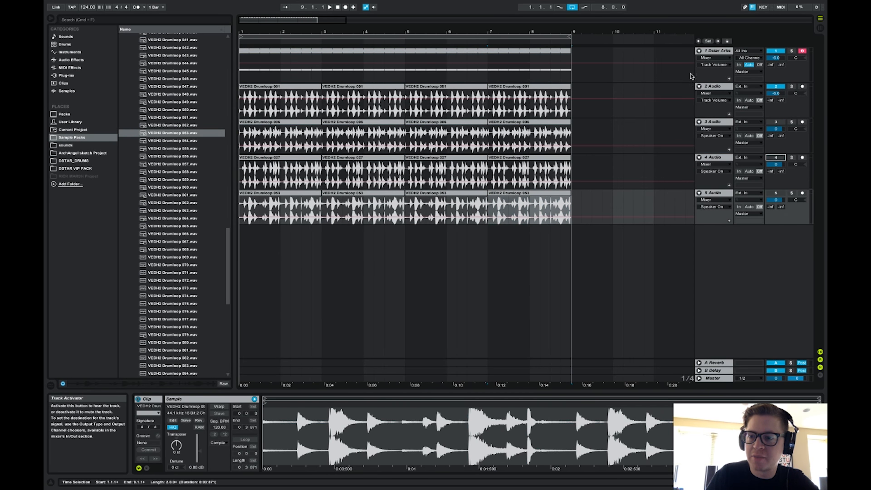
# Step: Play the kick together with Drumloop 001 from bar 1 and listen closely to the hits in its first beats
pyautogui.moveTo(249, 32); pyautogui.dragTo(248, 53)
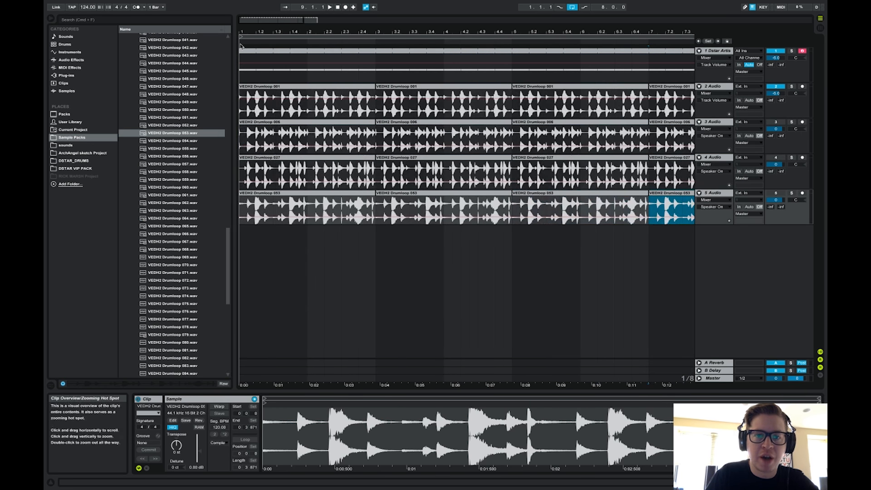
pyautogui.click(242, 94)
pyautogui.press('space')
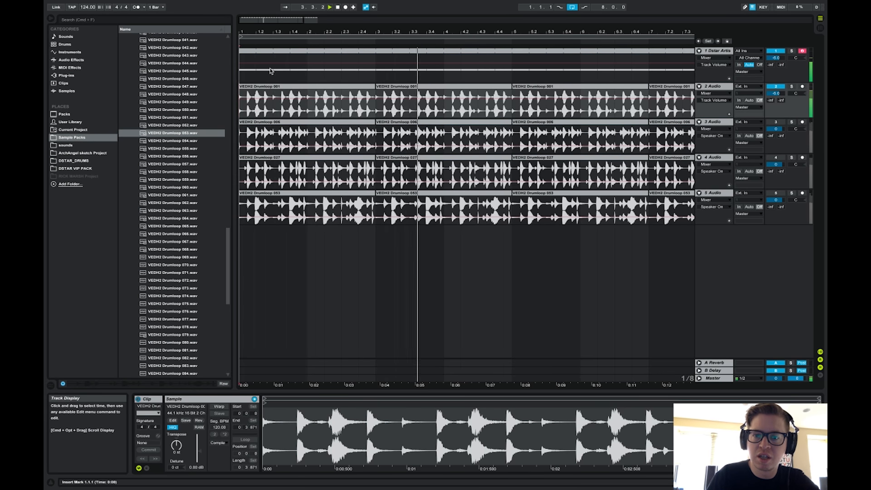
pyautogui.press('space')
pyautogui.click(268, 86)
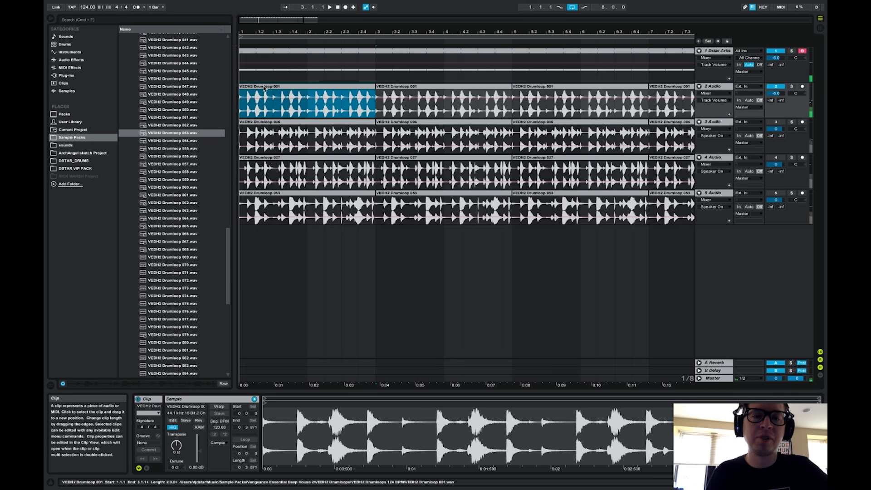
pyautogui.moveTo(245, 19); pyautogui.dragTo(243, 42)
pyautogui.click(268, 98)
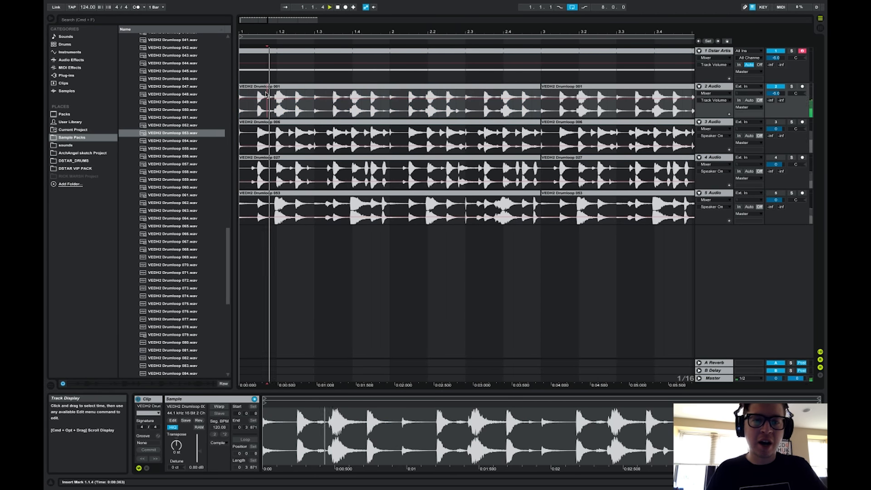
pyautogui.press('space')
pyautogui.press('space')
pyautogui.click(241, 96)
pyautogui.press('space')
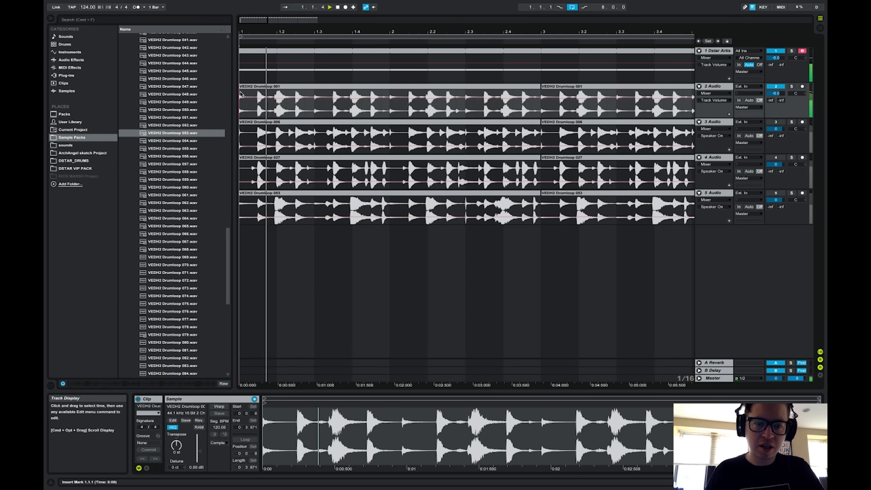
# Step: Solo track 2 and listen to the opening hits of Drumloop 001 on their own
pyautogui.press('space')
pyautogui.click(791, 86)
pyautogui.press('space')
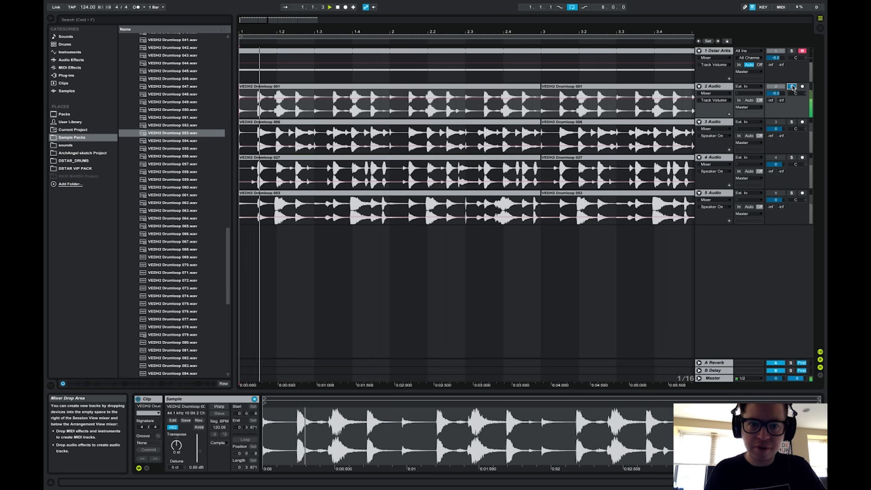
pyautogui.press('space')
pyautogui.press('space')
pyautogui.press('space')
# Step: Split the first Drumloop 001 clip on track 2 at 1.2.1 and trim the second part to start at 1.3.1
pyautogui.moveTo(267, 97); pyautogui.dragTo(281, 98)
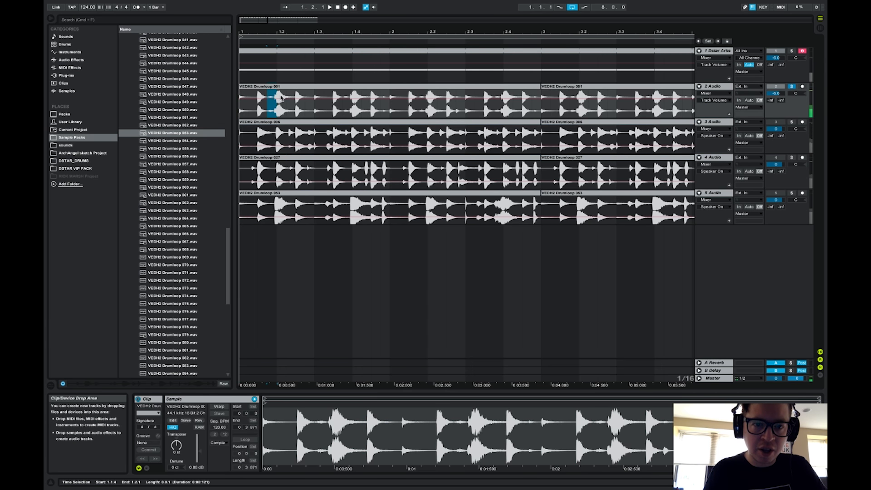
pyautogui.click(277, 96)
pyautogui.press('super+e')
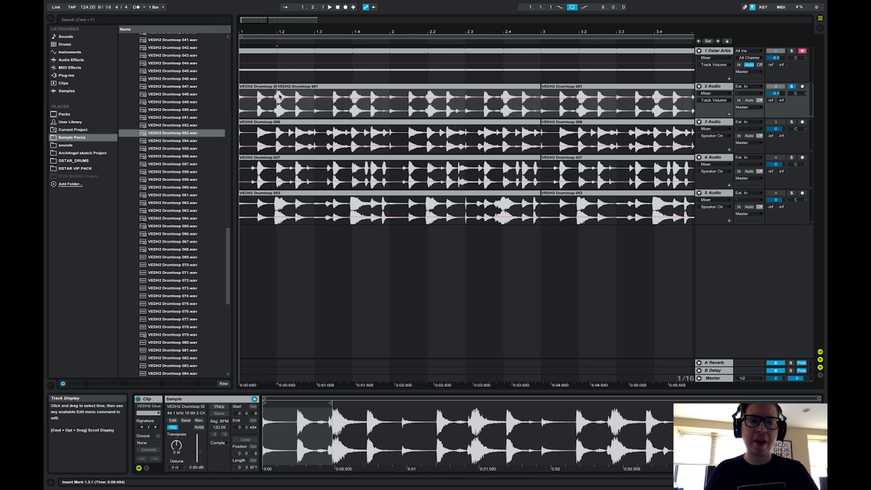
pyautogui.click(272, 85)
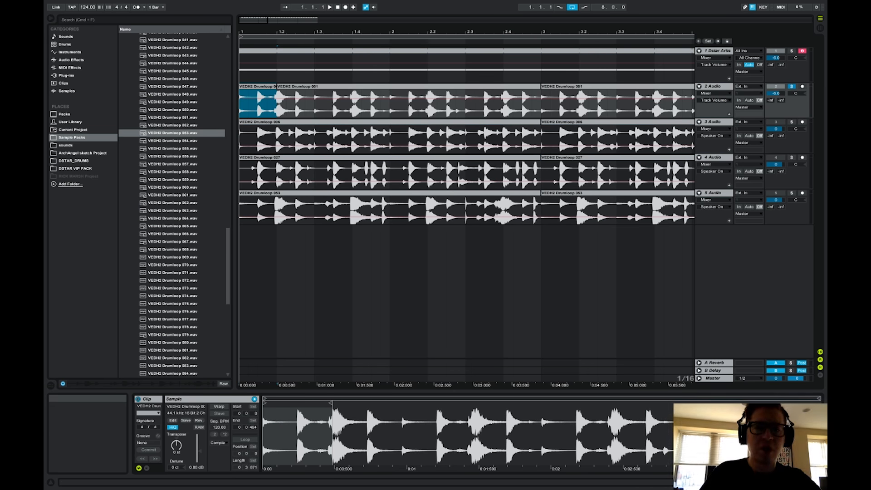
pyautogui.moveTo(269, 32); pyautogui.dragTo(269, 39)
pyautogui.moveTo(277, 94); pyautogui.dragTo(315, 91)
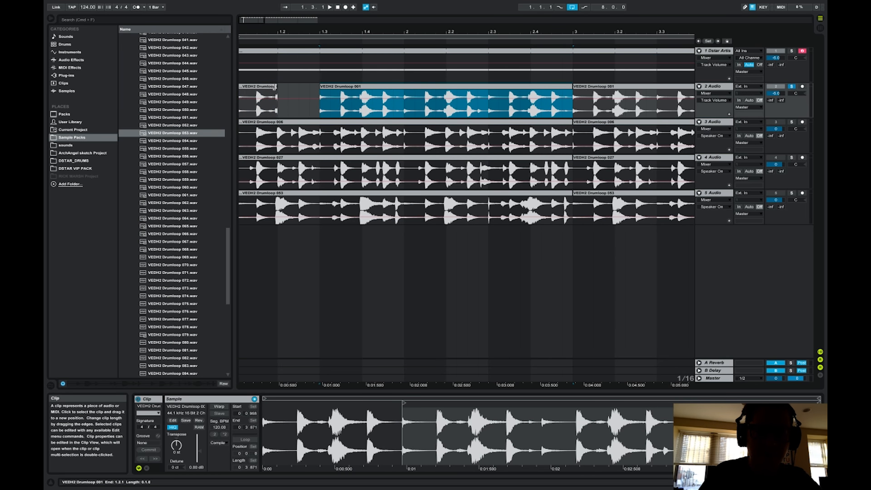
# Step: Show the fades on track 2, then give the first Drumloop 001 slice a short fade-out and trim its end to just before 1.2.1
pyautogui.click(272, 90)
pyautogui.rightClick(269, 86)
pyautogui.click(282, 172)
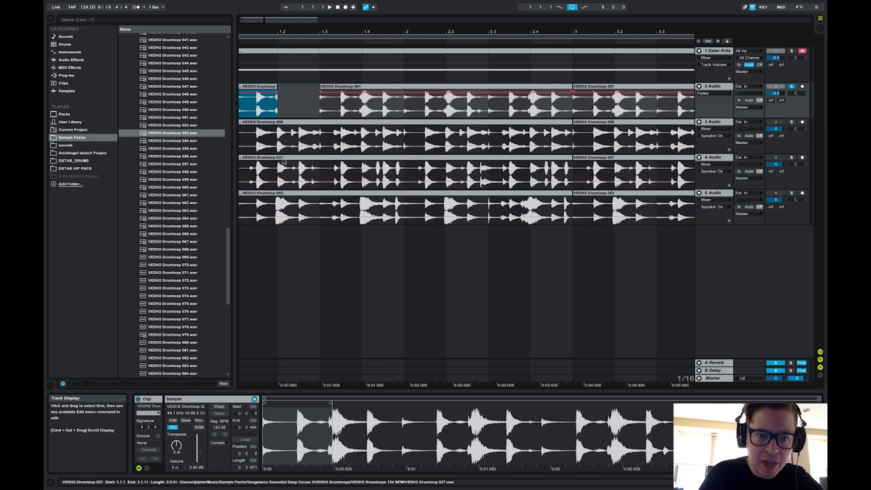
pyautogui.click(277, 93)
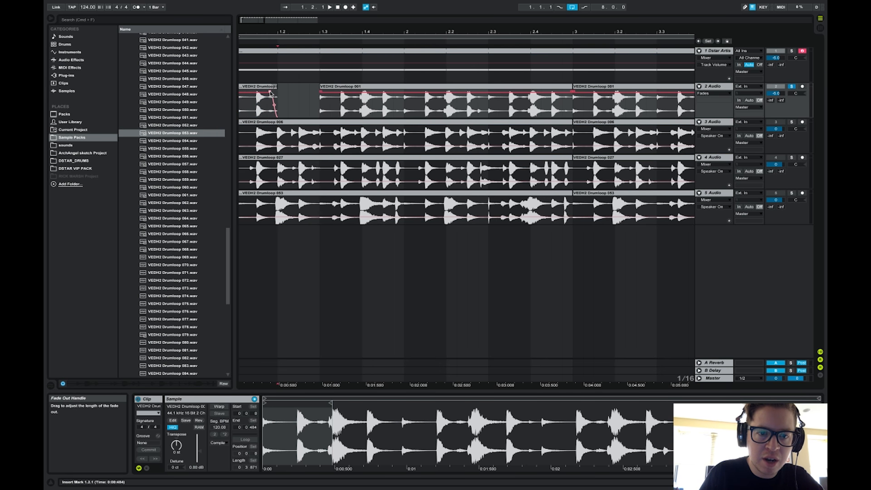
pyautogui.moveTo(277, 91)
pyautogui.mouseDown()
pyautogui.moveTo(268, 93)
pyautogui.moveTo(275, 86)
pyautogui.mouseUp()
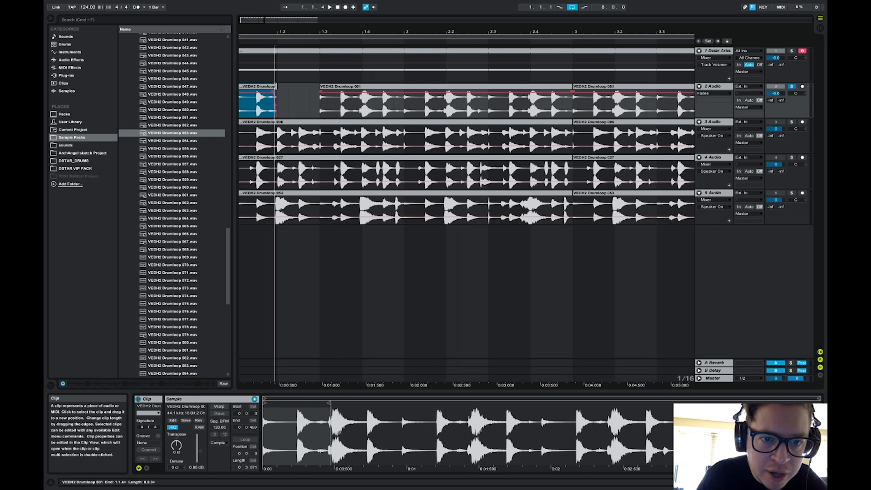
pyautogui.moveTo(275, 86); pyautogui.dragTo(274, 87)
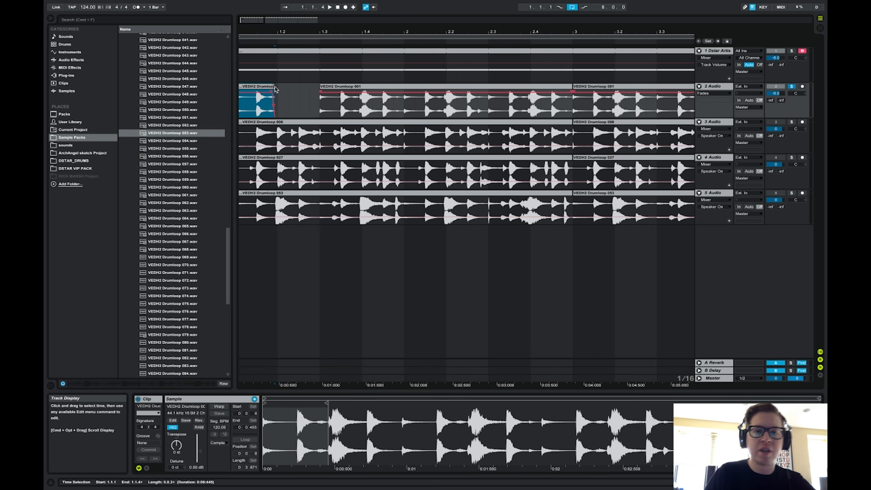
# Step: Play the soloed track 2 from beat 3 and from bar 1 to check the edited slices
pyautogui.click(244, 106)
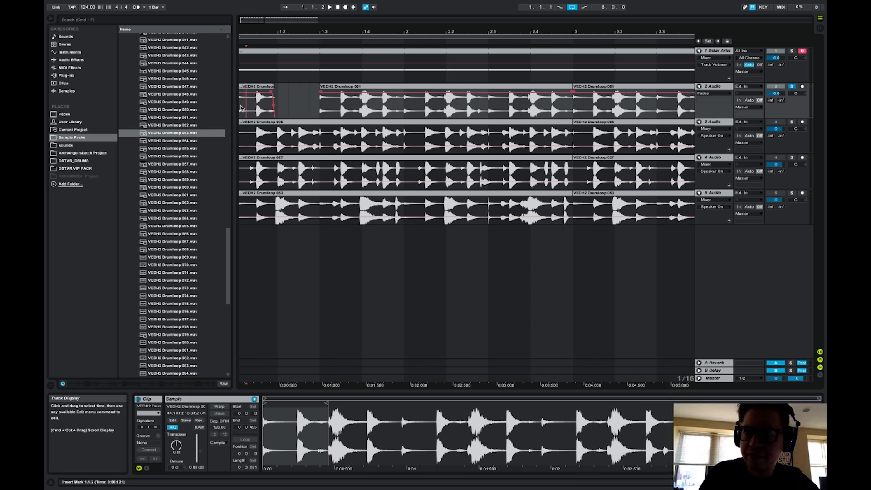
pyautogui.click(309, 109)
pyautogui.press('space')
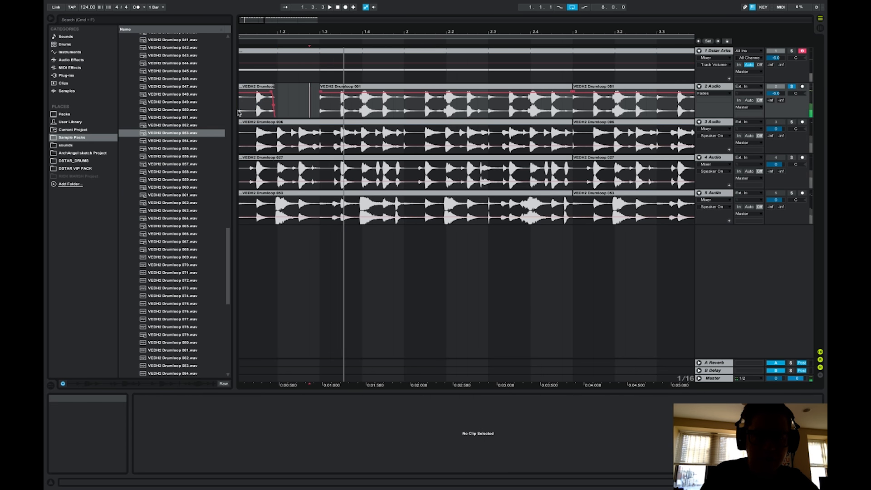
pyautogui.click(239, 113)
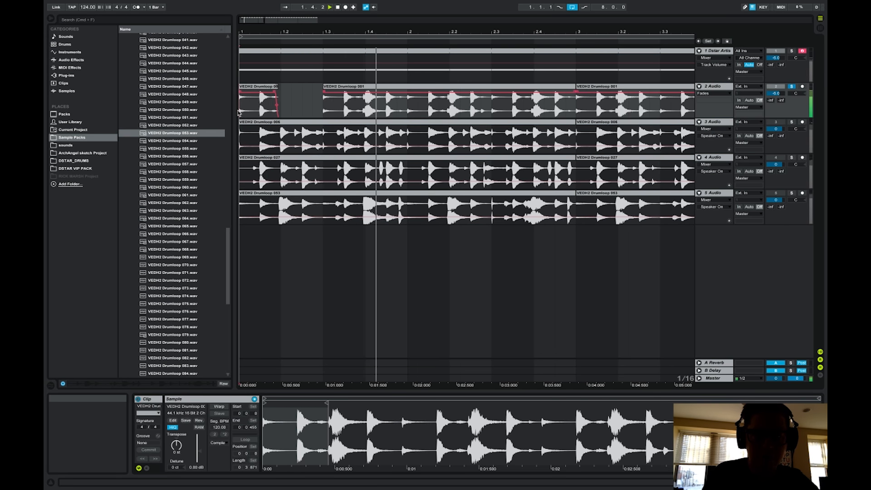
pyautogui.press('space')
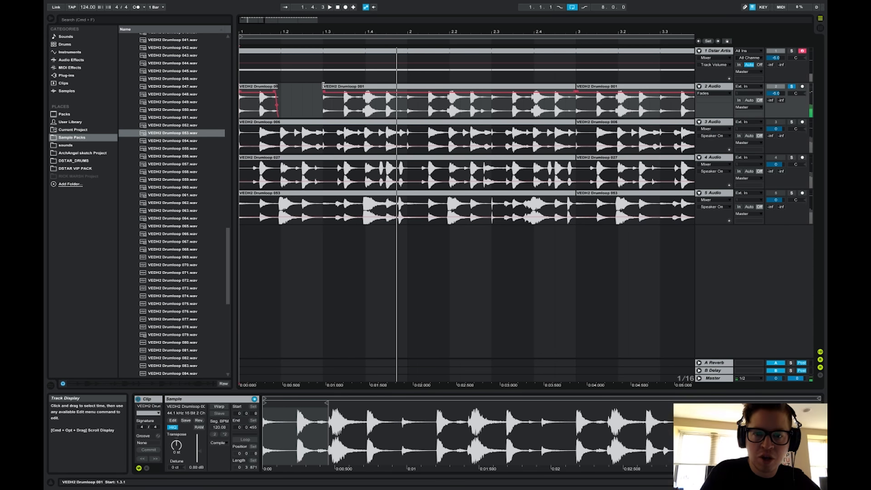
# Step: Split the Drumloop 001 clip on track 2 at 1.3.3 and 1.3.4 and delete the slice between the cuts
pyautogui.click(342, 114)
pyautogui.press('super+e')
pyautogui.click(353, 107)
pyautogui.press('super+e')
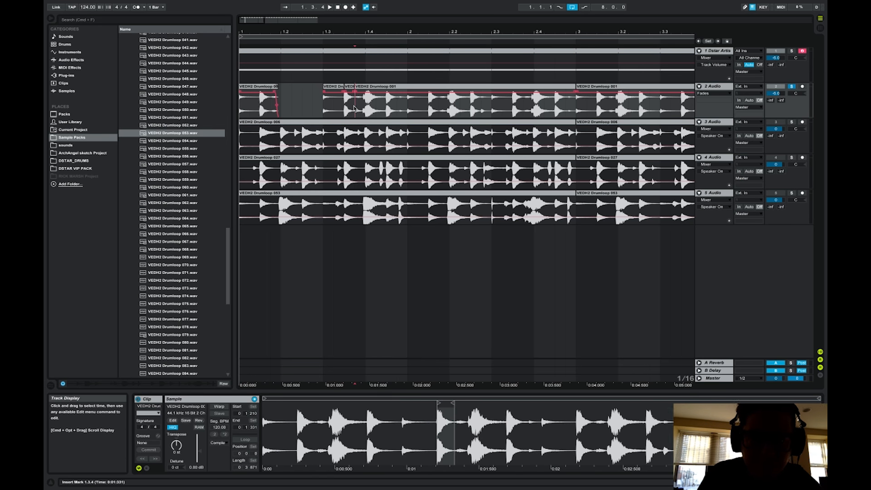
pyautogui.click(347, 86)
pyautogui.press('Delete')
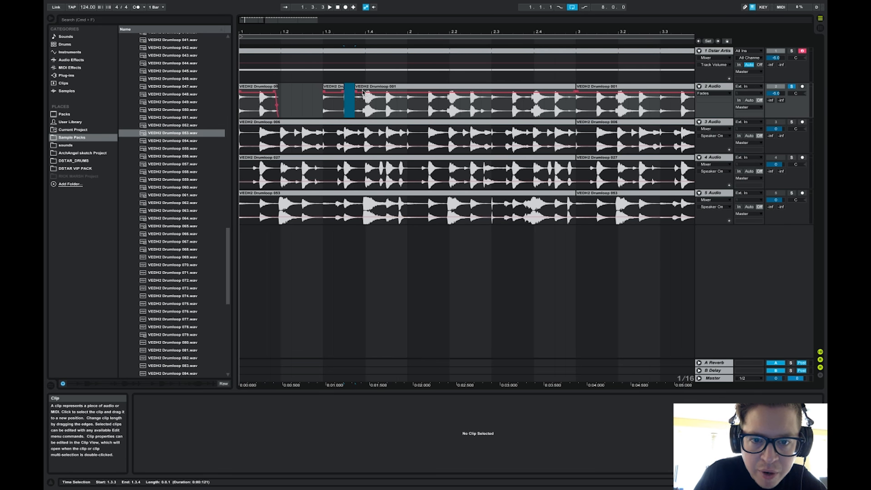
# Step: Remove Drumloop 001 on track 2 from 1.4.1 up to bar 3 and add a short fade-out to the slice at 1.3.4
pyautogui.click(366, 105)
pyautogui.press('super+e')
pyautogui.press('Delete')
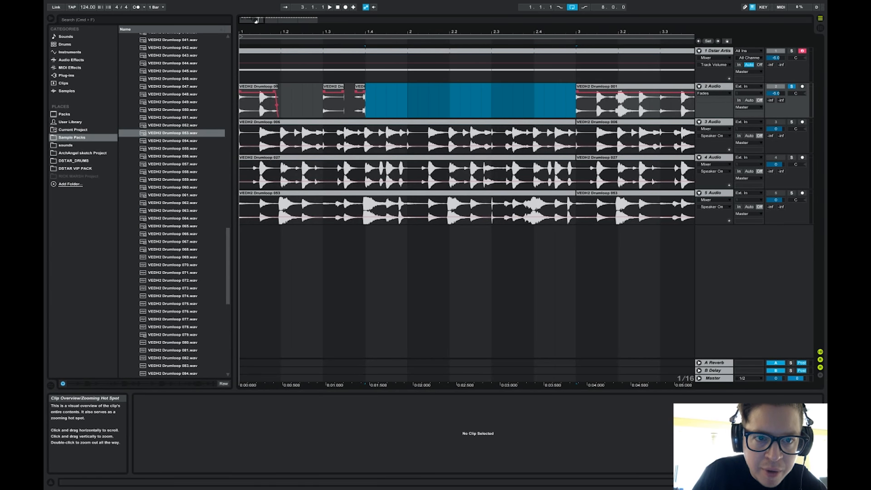
pyautogui.moveTo(255, 21); pyautogui.dragTo(252, 30)
pyautogui.click(397, 87)
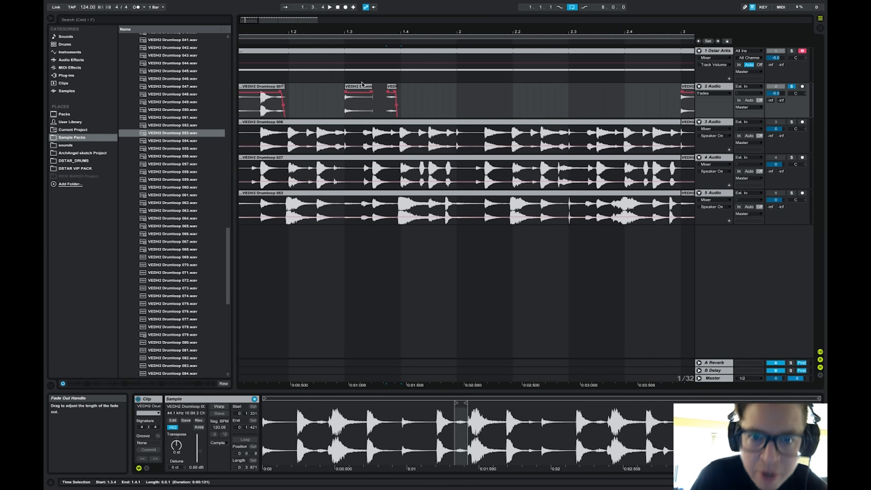
# Step: Extend the Drumloop 001 slice at 1.3.4 to the start of bar 2 and split it at 1.4.4
pyautogui.moveTo(253, 22); pyautogui.dragTo(253, 11)
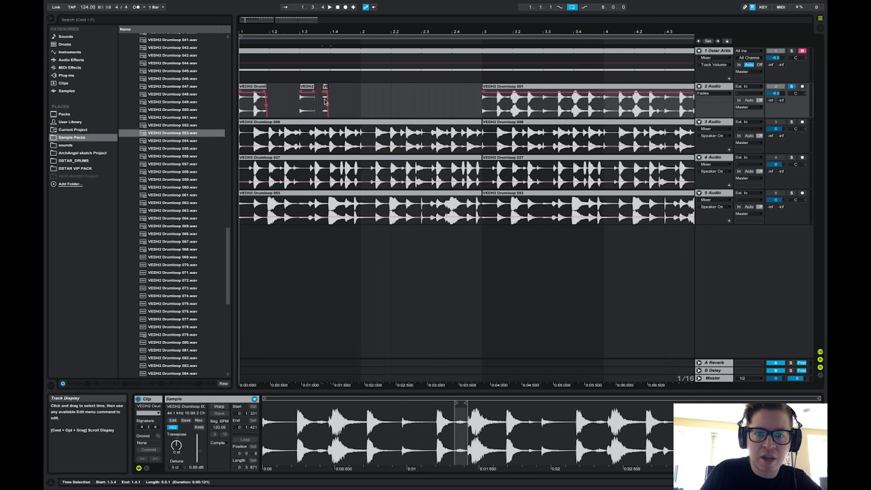
pyautogui.moveTo(331, 93); pyautogui.dragTo(360, 94)
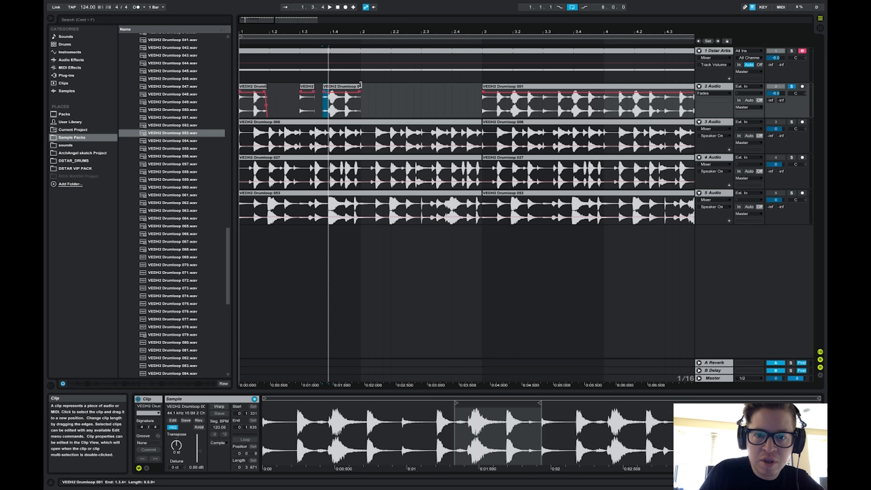
pyautogui.press('super+e')
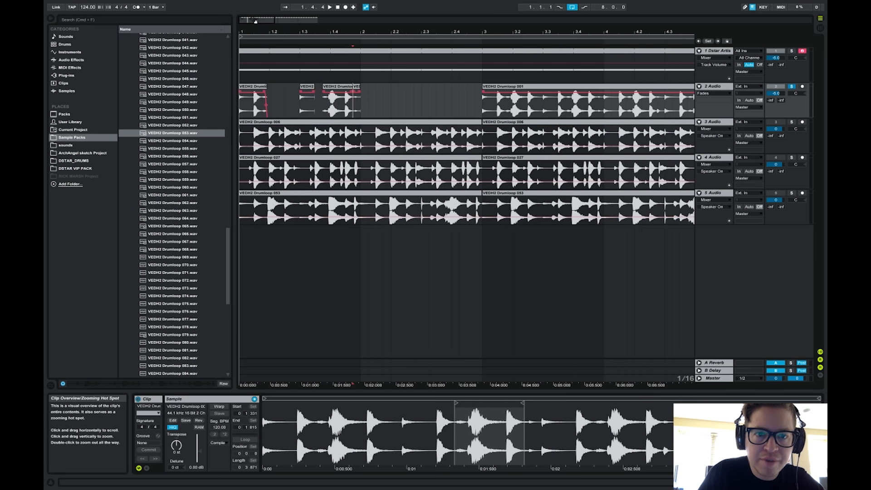
# Step: Split the track 2 Drumloop 001 slice at 1.4.1, delete the part up to 1.4.4, and slightly trim the start of the remaining slice
pyautogui.press('+')
pyautogui.press('super+e')
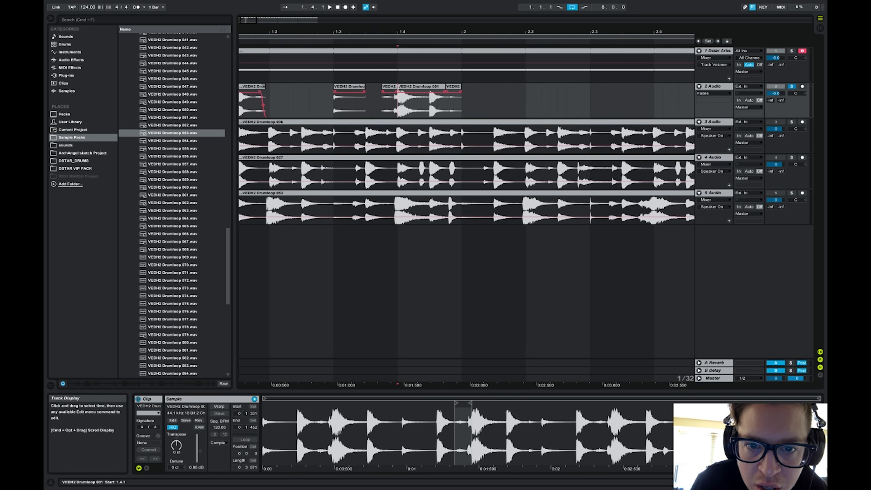
pyautogui.click(405, 89)
pyautogui.press('Delete')
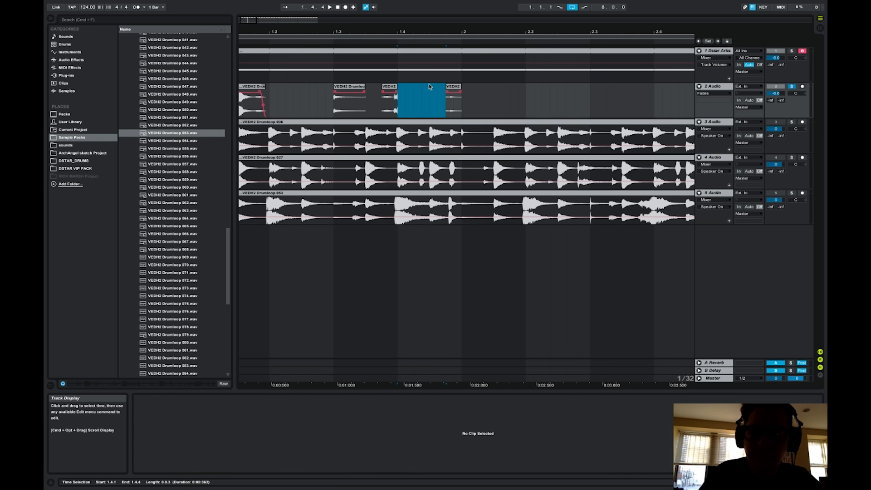
pyautogui.click(448, 86)
pyautogui.moveTo(447, 87); pyautogui.dragTo(449, 86)
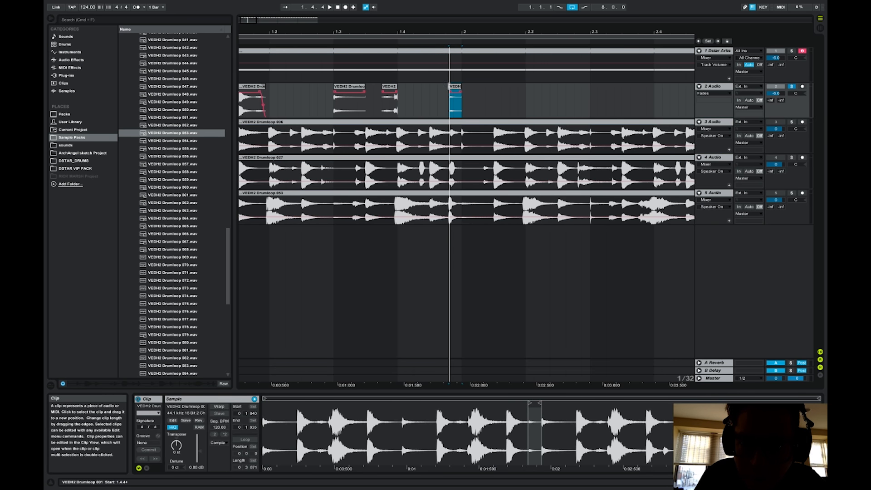
# Step: Add short fade-outs to the track 2 slices at 1.3.1 and 1.3.4, trimming the latter to end just before 1.4.1
pyautogui.moveTo(396, 92); pyautogui.dragTo(394, 95)
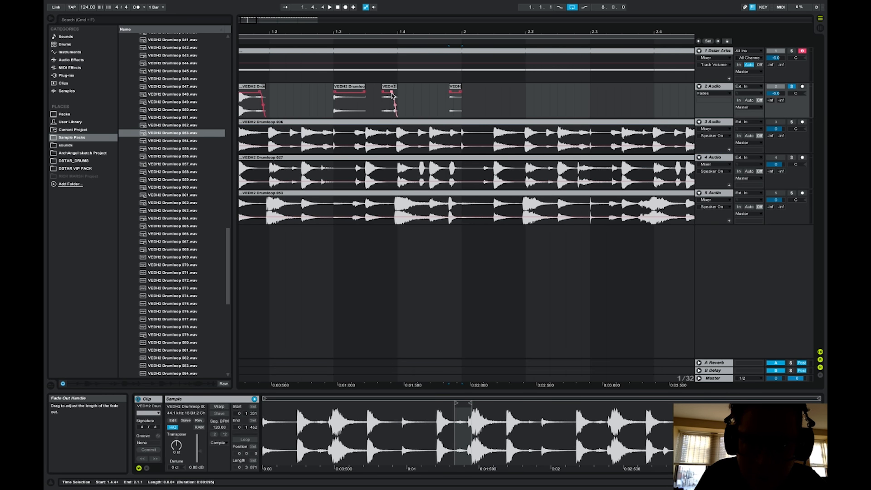
pyautogui.click(396, 99)
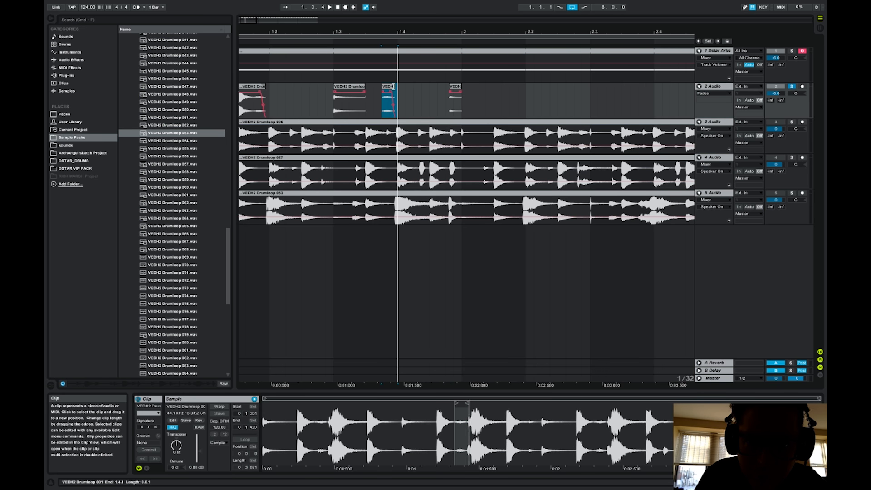
pyautogui.hscroll(-3, 376, 90)
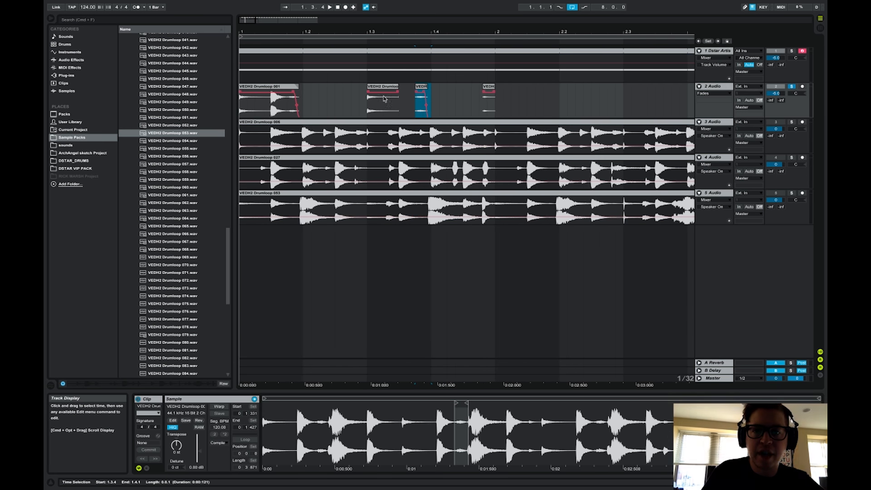
pyautogui.moveTo(394, 97); pyautogui.dragTo(390, 97)
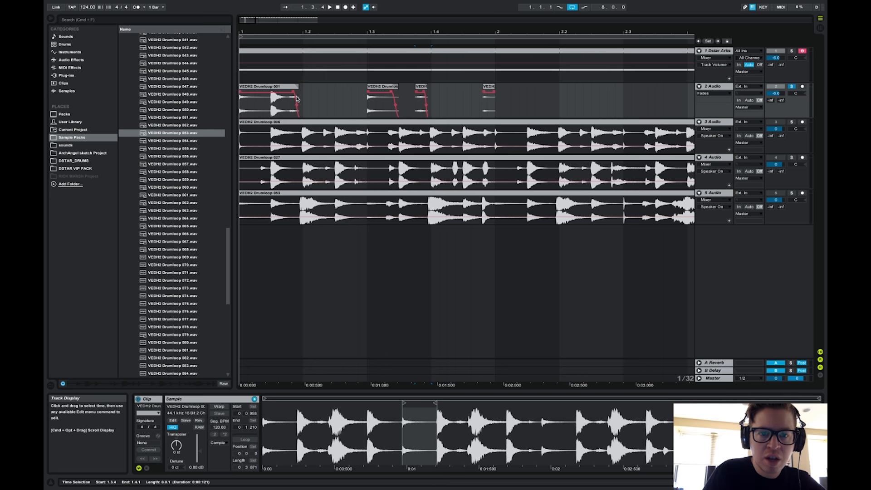
# Step: Consolidate the track 2 slices from 1.1.1 to 2.1.1 into a single one-bar clip
pyautogui.moveTo(496, 98); pyautogui.dragTo(239, 100)
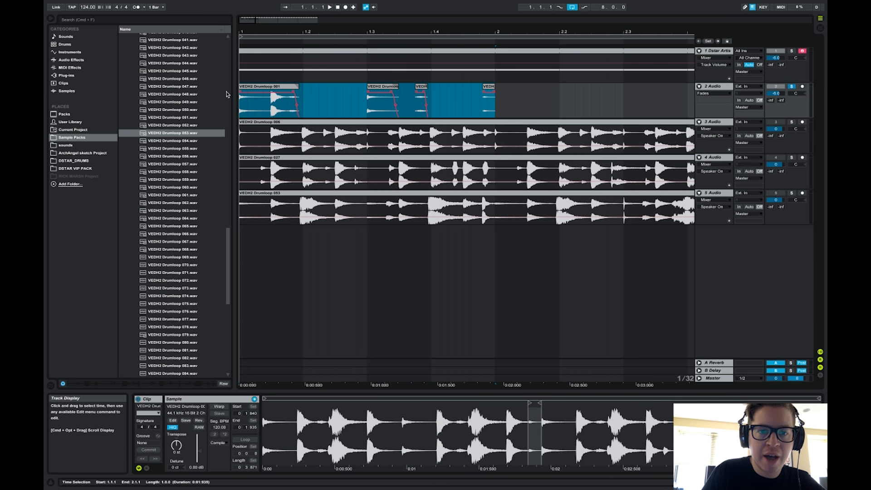
pyautogui.rightClick(282, 88)
pyautogui.click(299, 127)
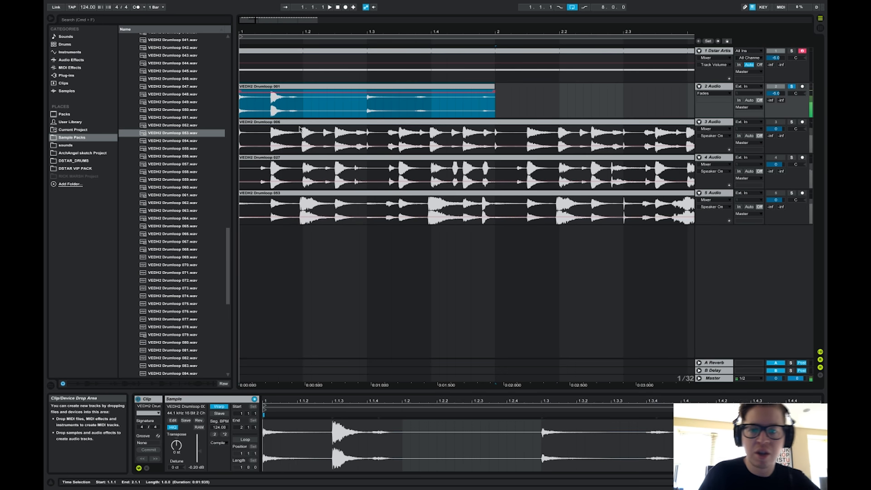
# Step: Play the consolidated track 2 clip from bar 1 and solo track 1 alongside it
pyautogui.press('-')
pyautogui.press('-')
pyautogui.press('-')
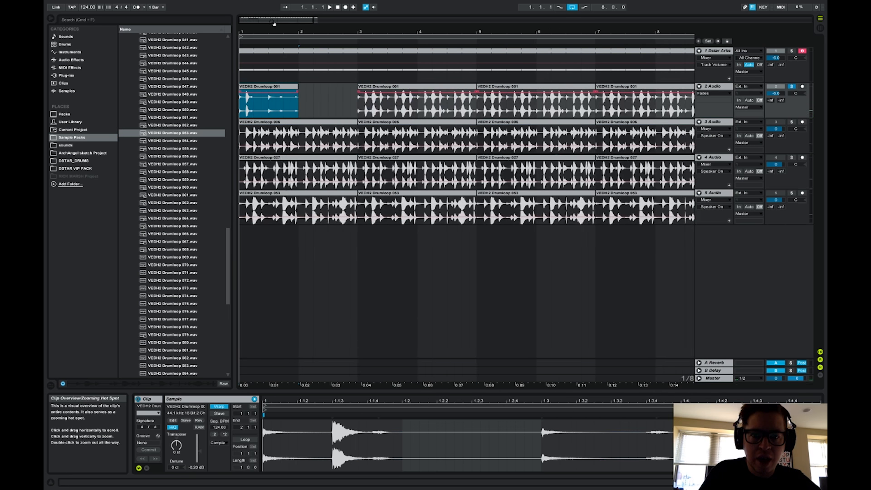
pyautogui.click(248, 108)
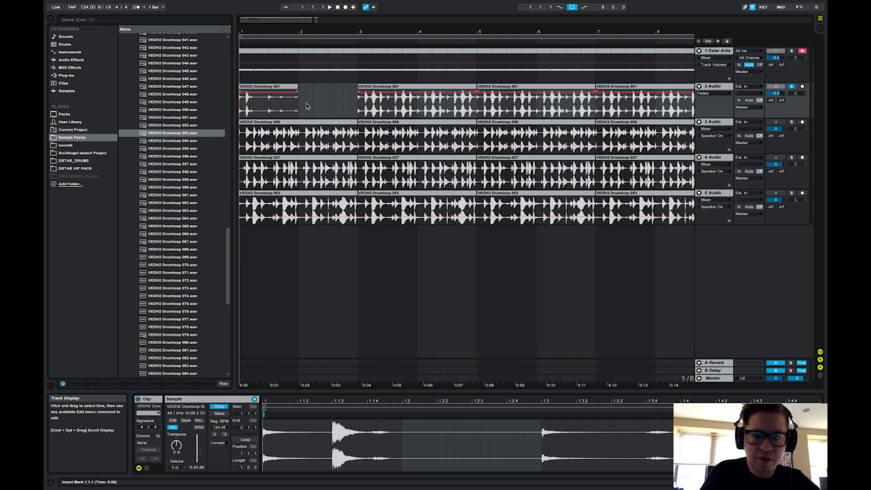
pyautogui.press('space')
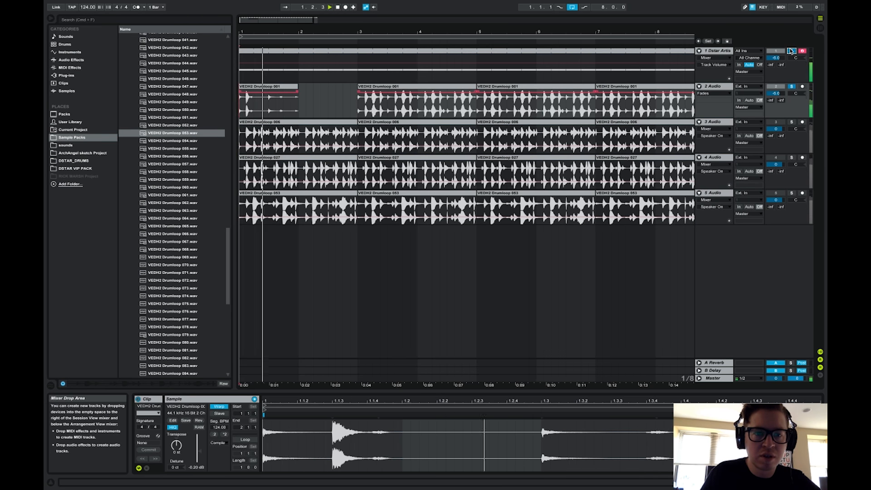
pyautogui.click(790, 51)
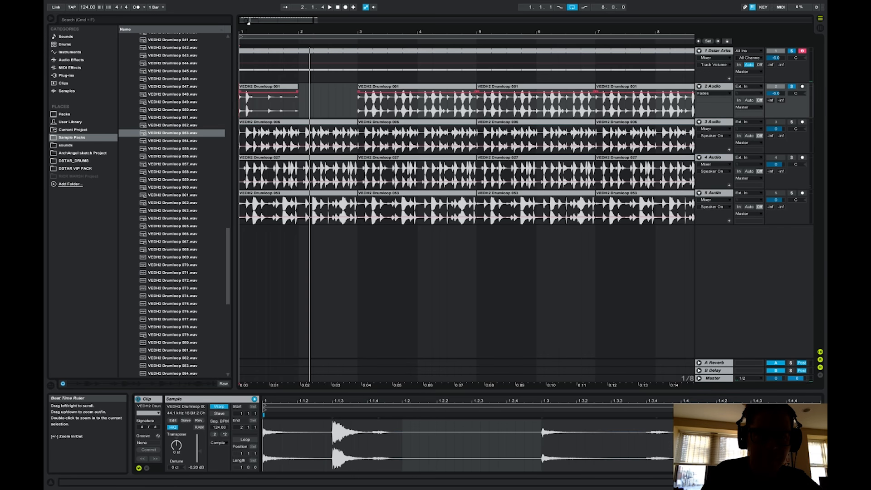
# Step: Copy the track 2 hit between 1.1.3 and 1.2.1 and paste it at 1.2.3 and 1.3.3
pyautogui.moveTo(247, 22); pyautogui.dragTo(242, 21)
pyautogui.click(262, 105)
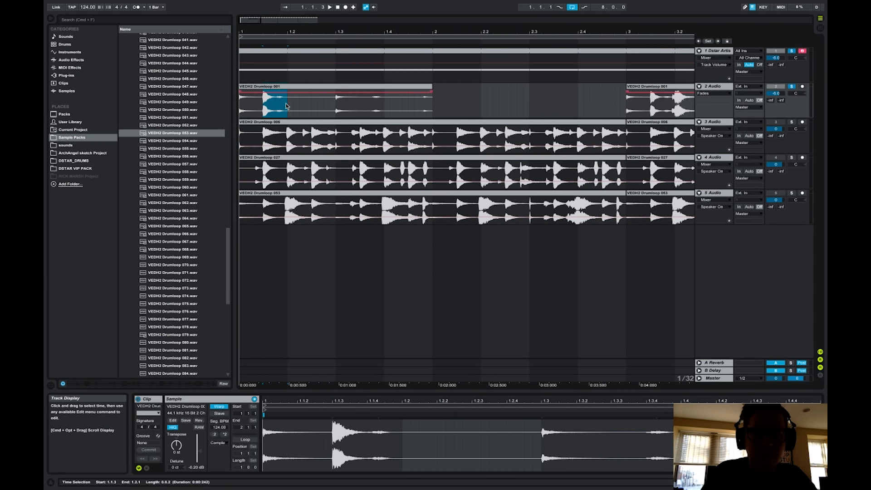
pyautogui.press('super+v')
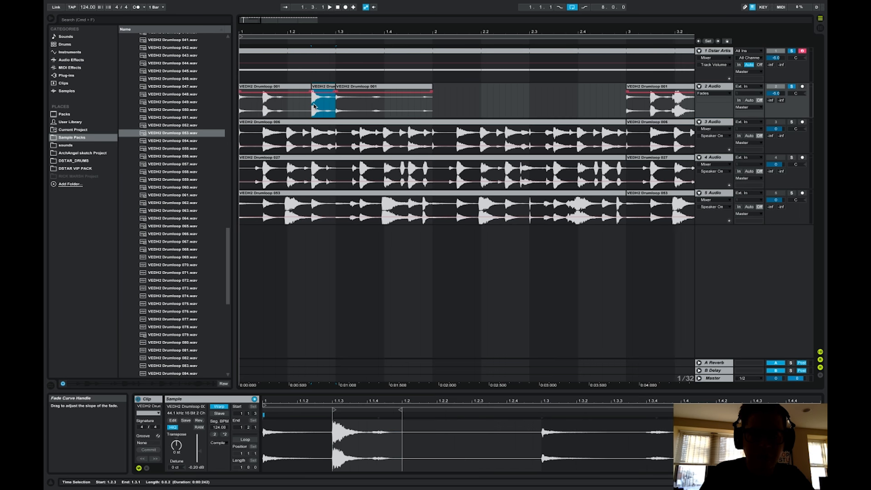
pyautogui.click(358, 106)
pyautogui.press('super+v')
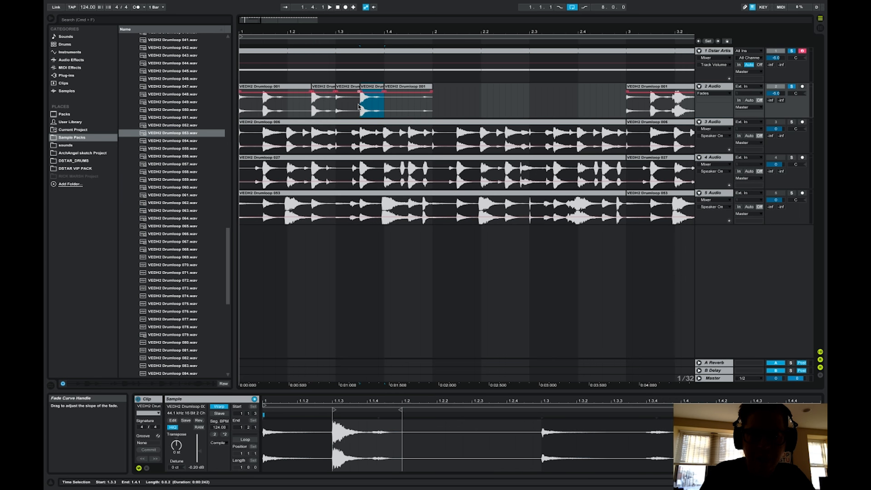
# Step: Copy only the 1.2.3 to 1.2.4 portion of the hit on track 2 and paste it at 1.4.3
pyautogui.click(408, 108)
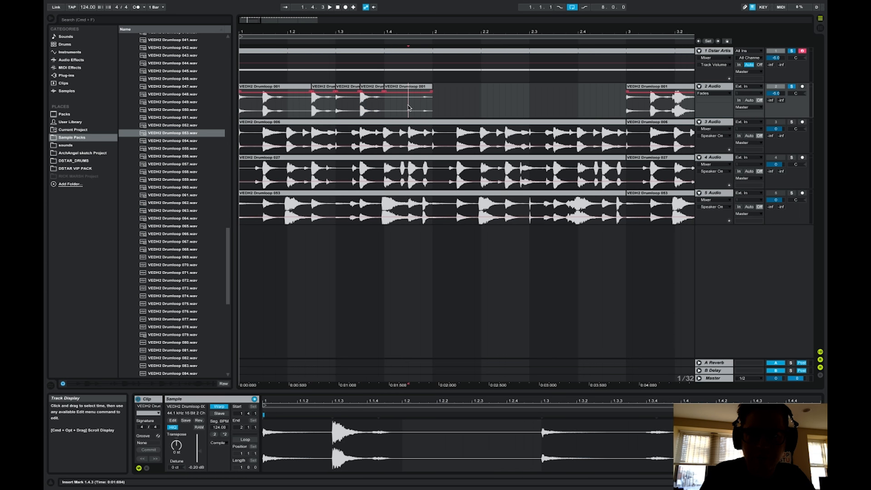
pyautogui.press('super+v')
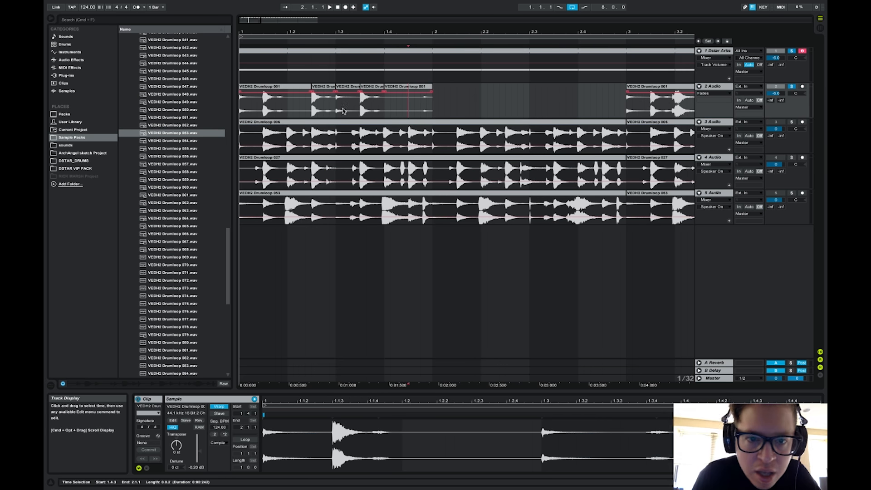
pyautogui.click(324, 107)
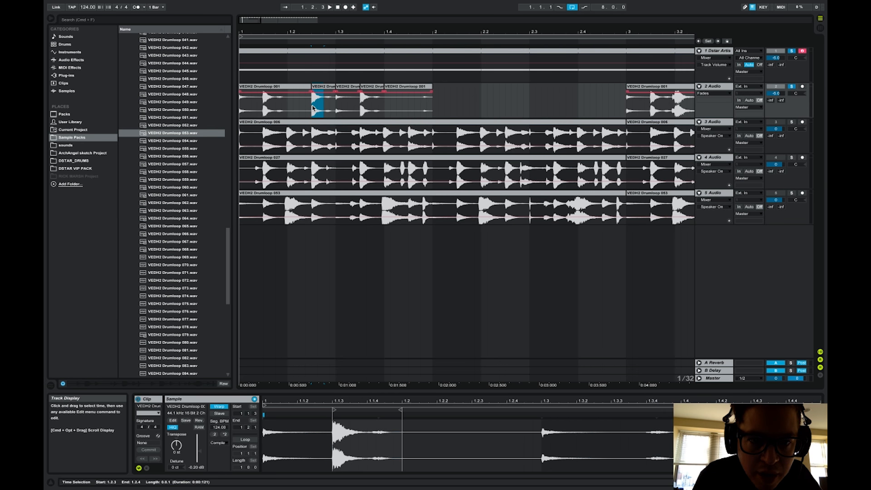
pyautogui.click(409, 104)
pyautogui.press('super+v')
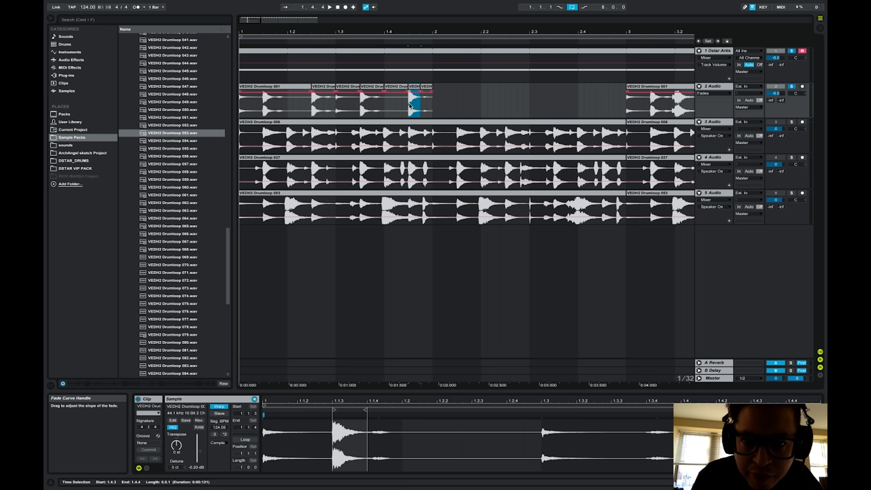
# Step: Add a short fade-out to the pasted hit at 1.4.3 on track 2 and play from bar 1
pyautogui.click(420, 87)
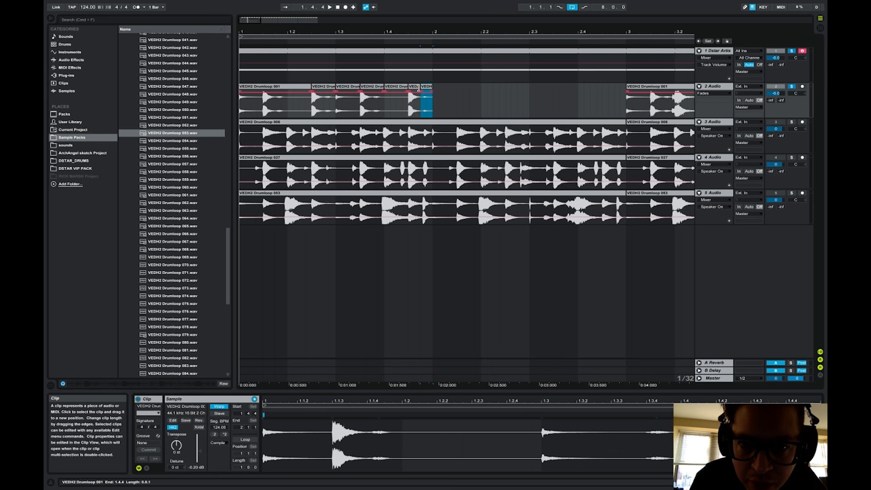
pyautogui.moveTo(417, 90); pyautogui.dragTo(416, 93)
pyautogui.click(243, 109)
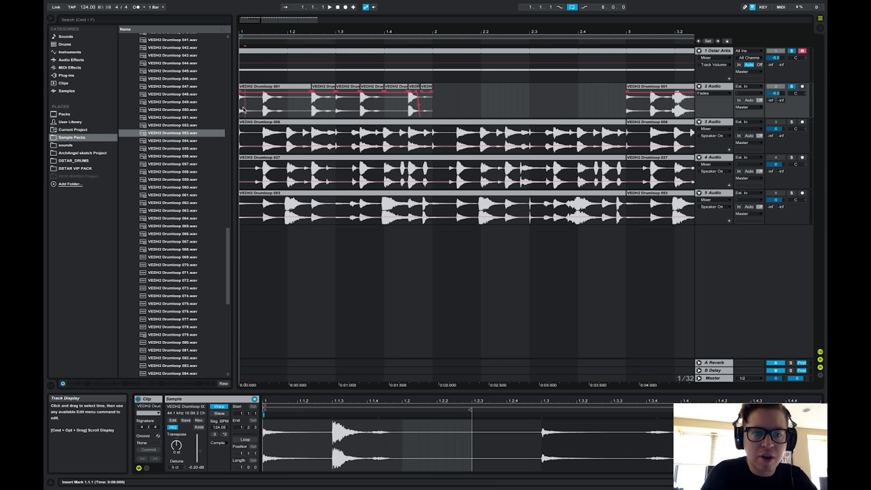
pyautogui.press('space')
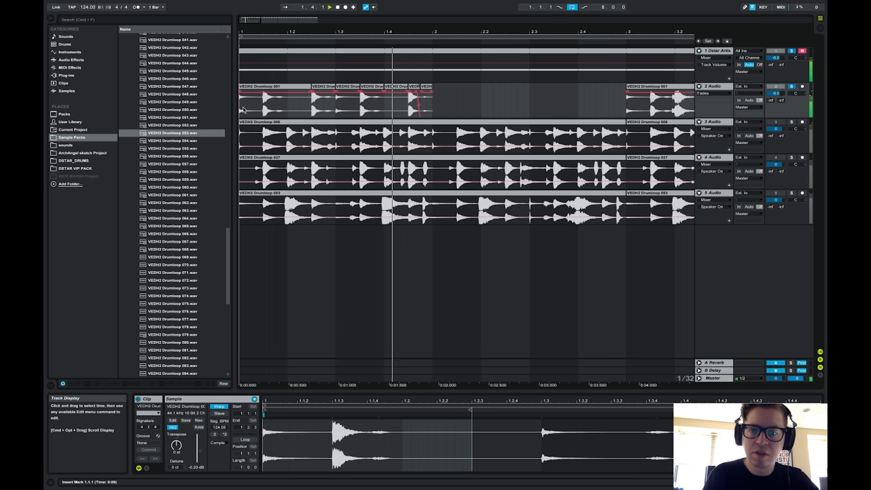
# Step: Extend the end of the 1.4.3 hit on track 2 slightly past 1.4.4 and play it from 1.4.3
pyautogui.moveTo(249, 20); pyautogui.dragTo(249, 50)
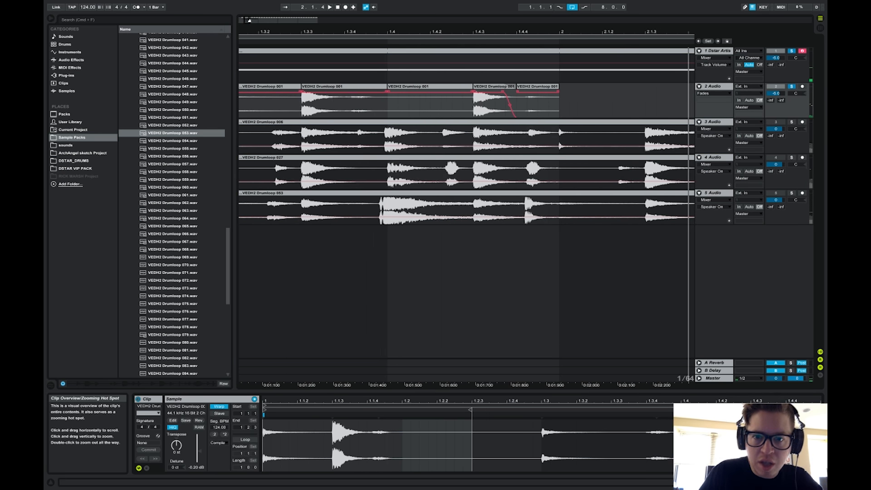
pyautogui.moveTo(515, 86); pyautogui.dragTo(521, 87)
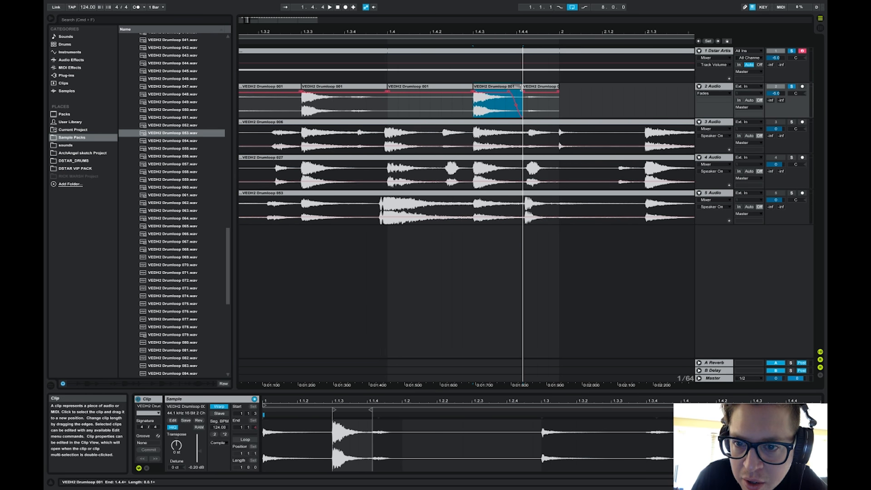
pyautogui.press('Left')
pyautogui.press('space')
pyautogui.press('space')
pyautogui.press('space')
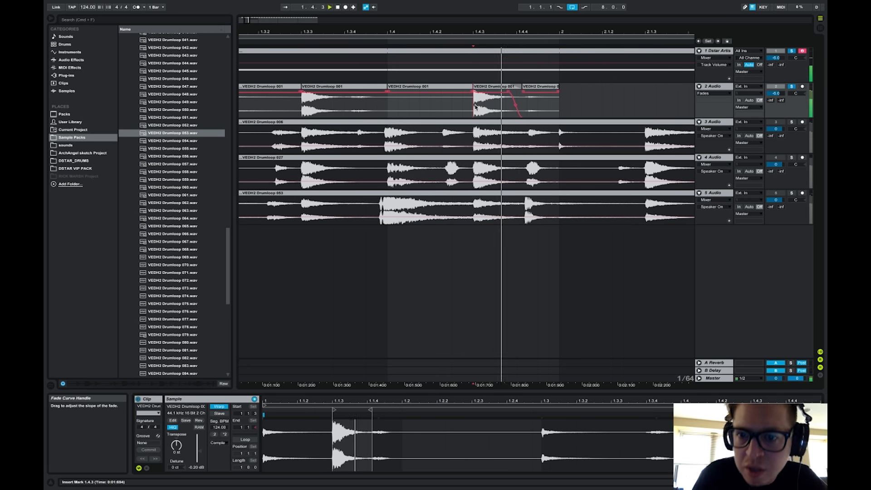
# Step: Delete the remaining Drumloop 001 clips on track 2 from bar 3 to bar 9
pyautogui.moveTo(246, 20); pyautogui.dragTo(248, 4)
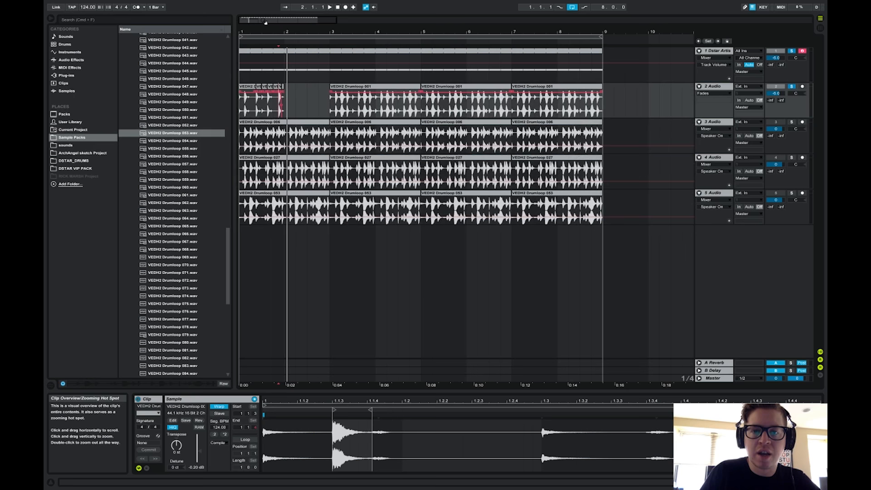
pyautogui.click(558, 88)
pyautogui.keyDown('shift'); pyautogui.click(327, 100); pyautogui.keyUp('shift')
pyautogui.press('Delete')
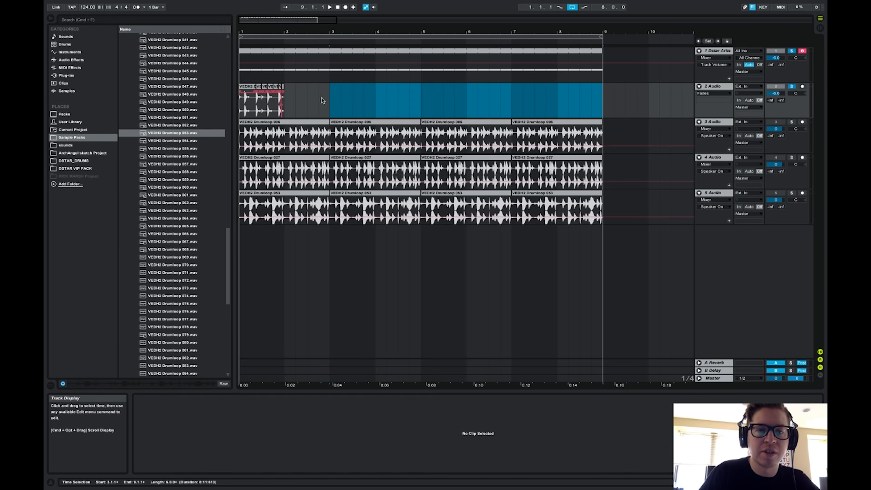
# Step: Consolidate the edited bar 1 slices on track 2, including the pasted hits, into one clip
pyautogui.moveTo(285, 105); pyautogui.dragTo(236, 105)
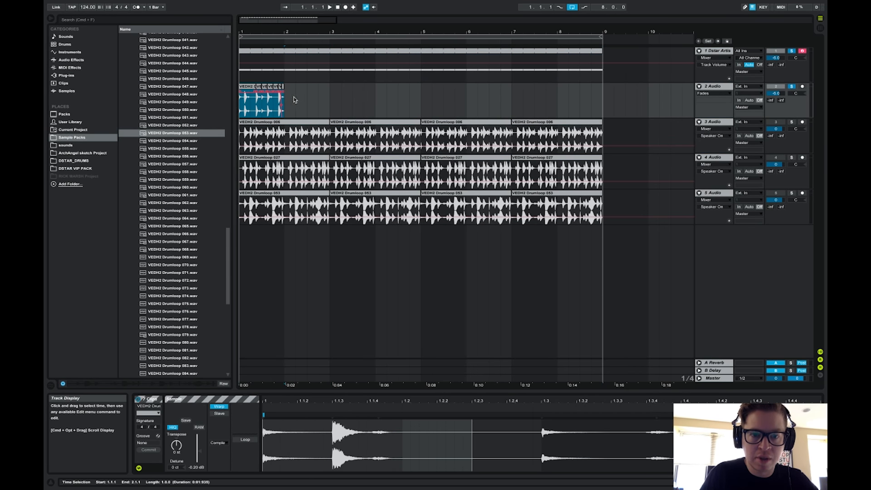
pyautogui.click(294, 100)
pyautogui.click(248, 89)
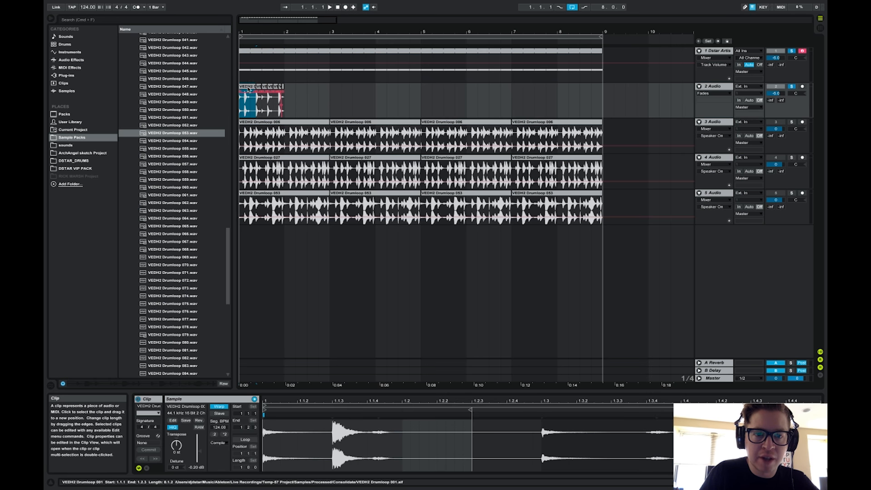
pyautogui.keyDown('shift'); pyautogui.click(281, 108); pyautogui.keyUp('shift')
pyautogui.rightClick(284, 111)
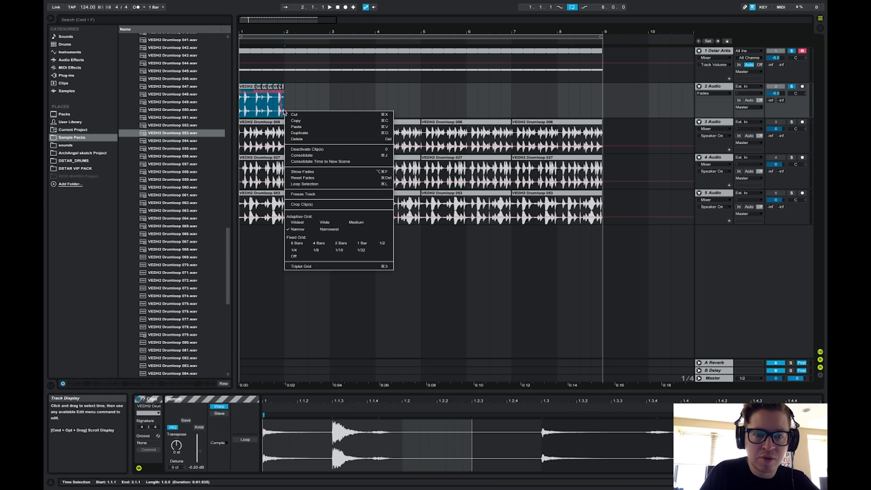
pyautogui.click(311, 156)
# Step: Duplicate the consolidated one-bar clip seven times to fill track 2 up to bar 9, and play from bar 1
pyautogui.press('super+d')
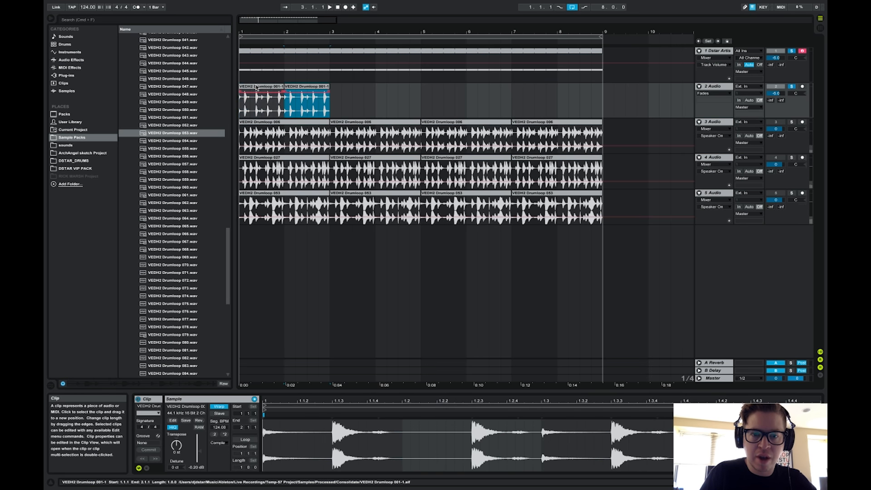
pyautogui.press('super+d')
pyautogui.press('super+d')
pyautogui.press('super+d')
pyautogui.press('super+d')
pyautogui.press('super+d')
pyautogui.press('super+d')
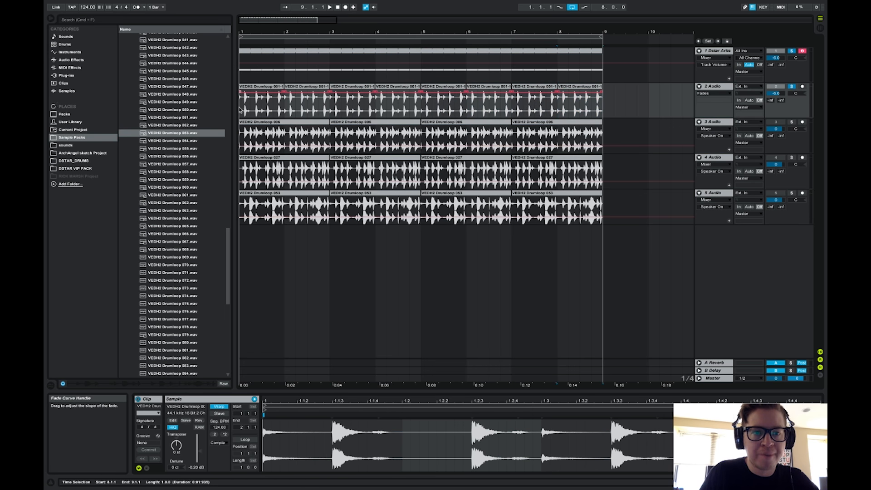
pyautogui.click(244, 112)
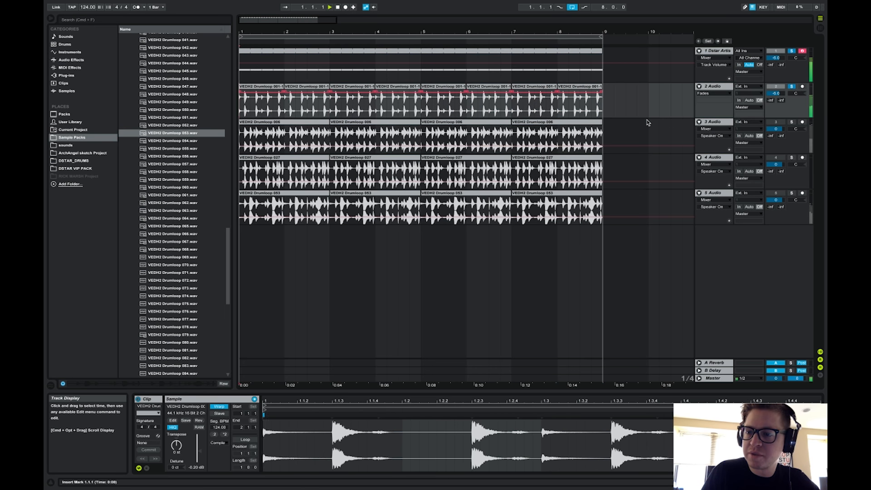
pyautogui.press('space')
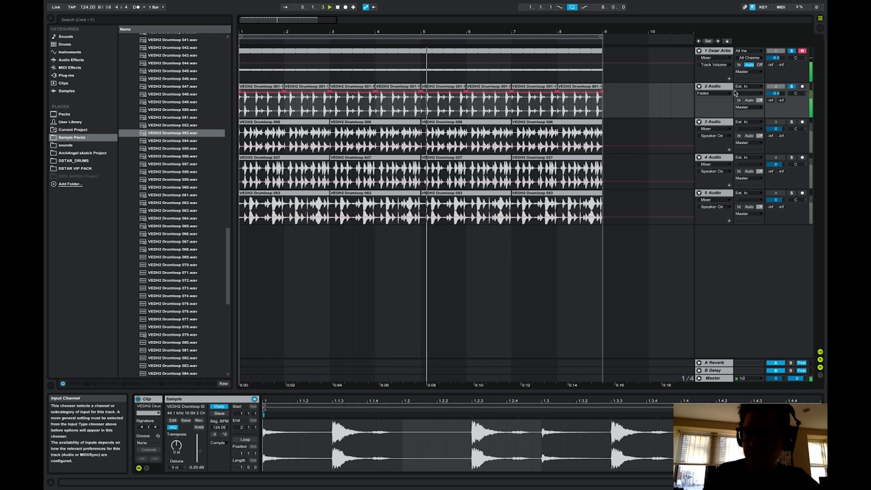
# Step: Solo track 3 and play its Drumloop 006 clip from the start of bar 1
pyautogui.click(792, 122)
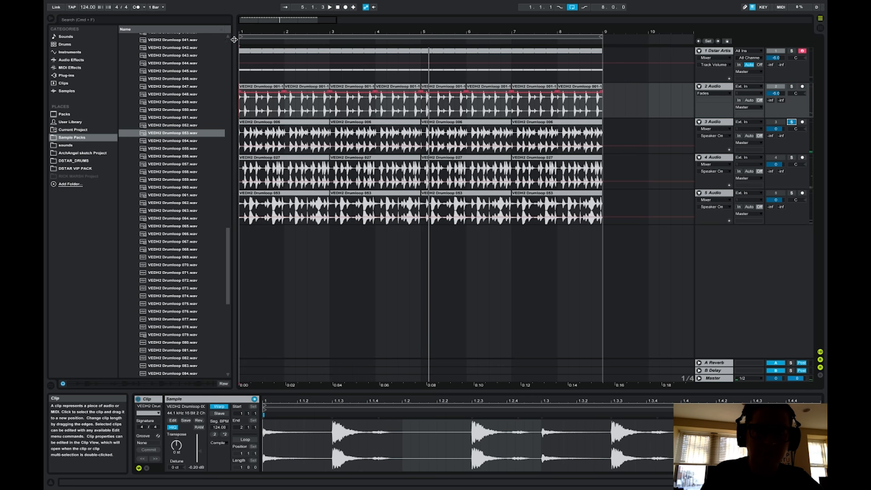
pyautogui.moveTo(262, 32); pyautogui.dragTo(242, 23)
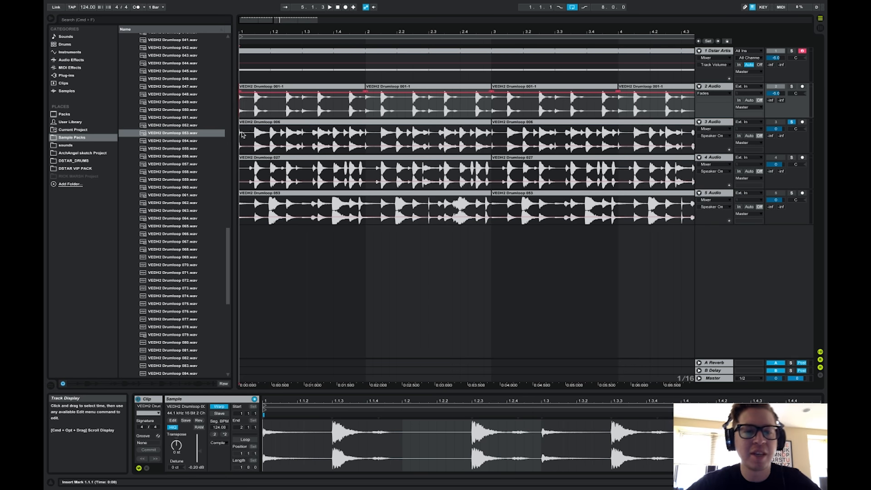
pyautogui.click(241, 135)
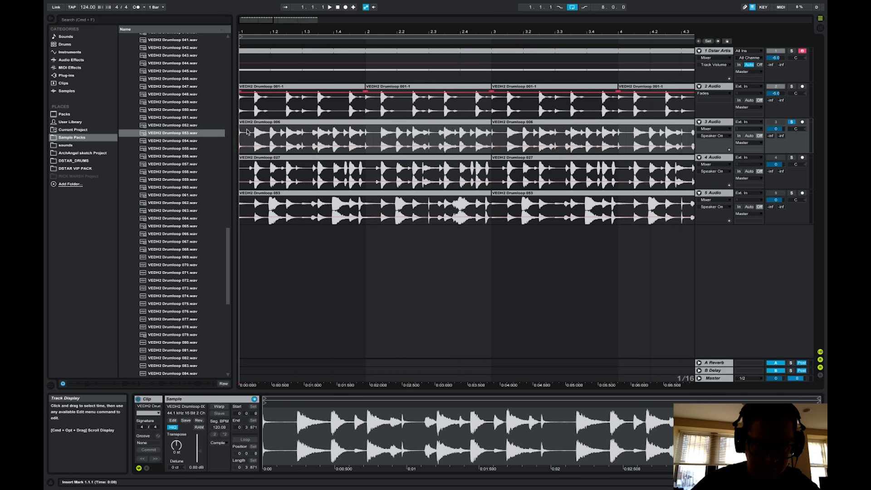
pyautogui.press('space')
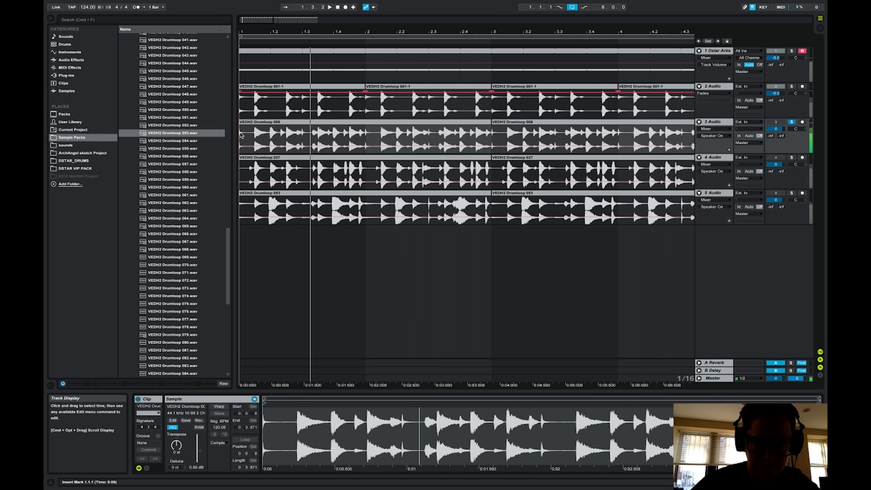
# Step: Listen repeatedly to Drumloop 006 on track 3 from 1.2.2 and from 1.2.4 to pick out usable hits
pyautogui.press('space')
pyautogui.click(279, 138)
pyautogui.press('space')
pyautogui.press('space')
pyautogui.press('space')
pyautogui.press('space')
pyautogui.press('space')
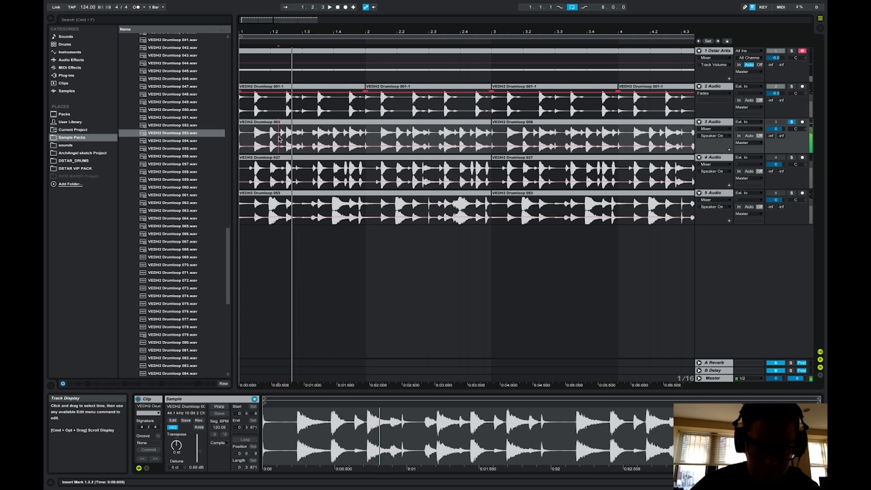
pyautogui.press('space')
pyautogui.press('space')
pyautogui.press('space')
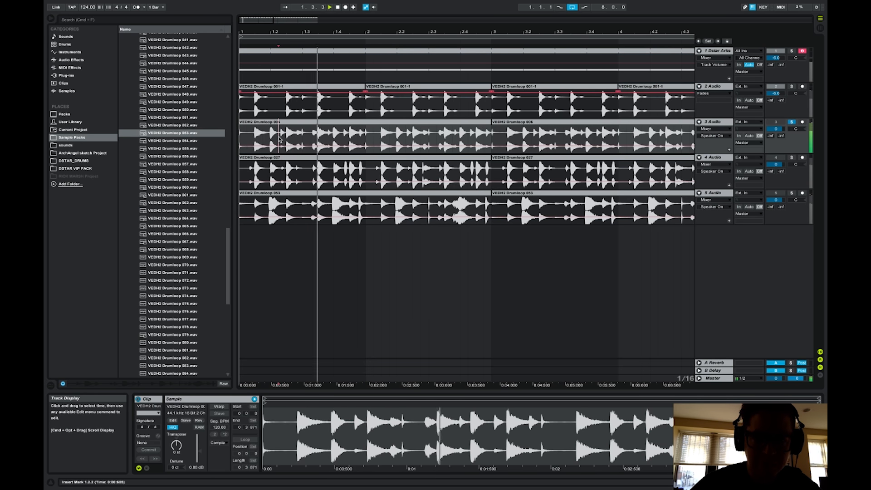
pyautogui.press('space')
pyautogui.press('space')
pyautogui.press('space')
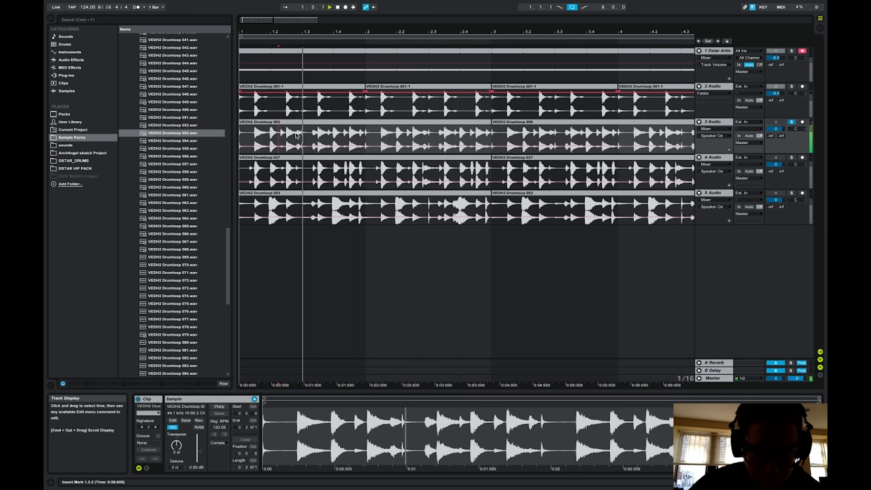
pyautogui.press('space')
pyautogui.press('space')
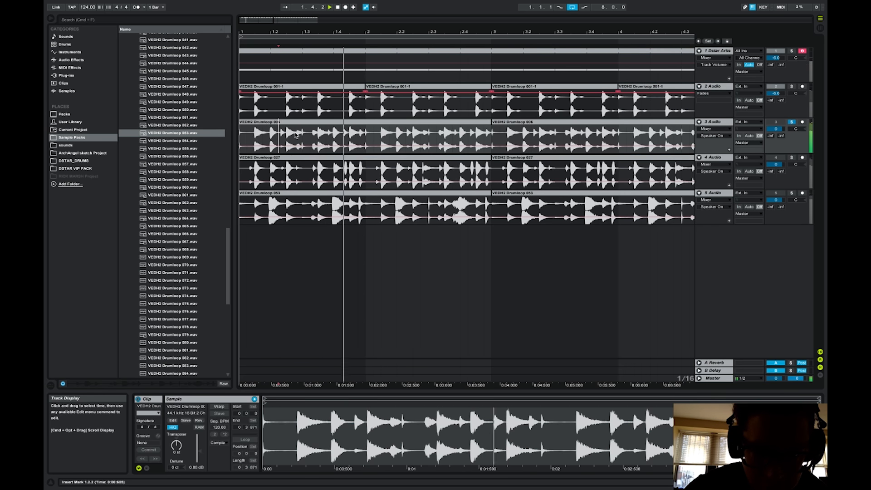
pyautogui.click(294, 134)
pyautogui.press('space')
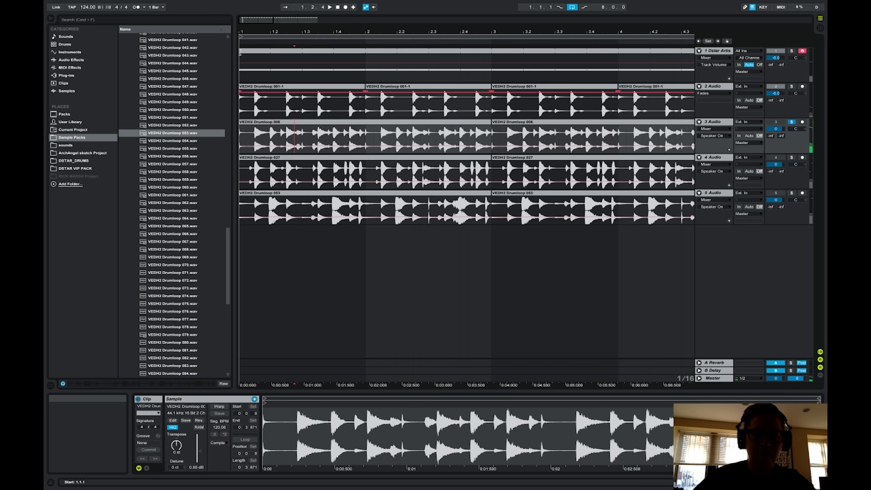
# Step: Split Drumloop 006 on track 3 at 1.2.2 and 1.2.3, and trim the slice to start just before its hit
pyautogui.press('+')
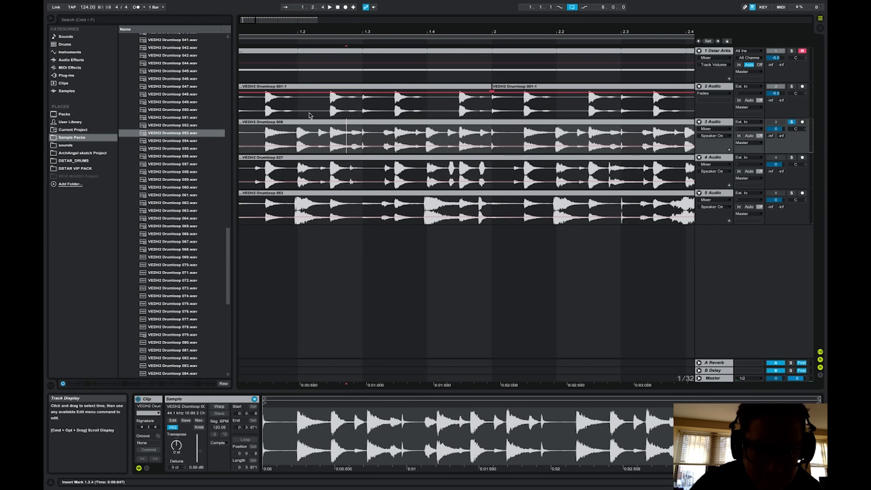
pyautogui.press('super+e')
pyautogui.click(328, 138)
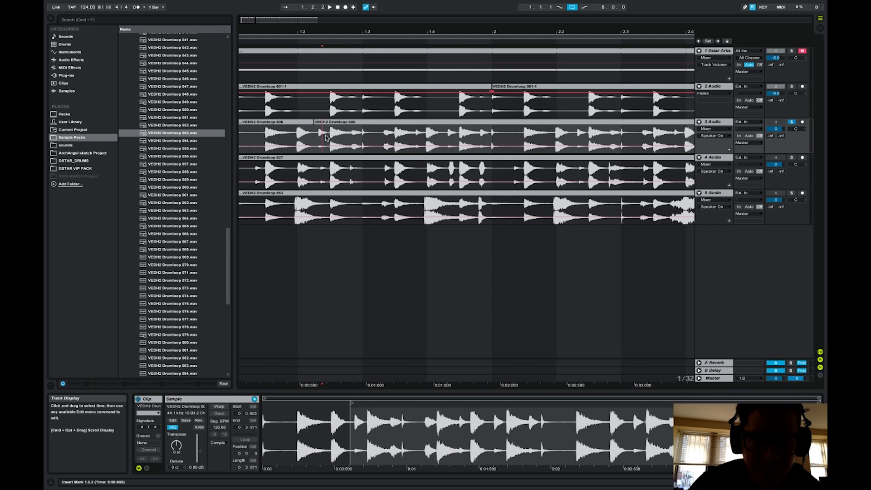
pyautogui.press('super+e')
pyautogui.click(319, 122)
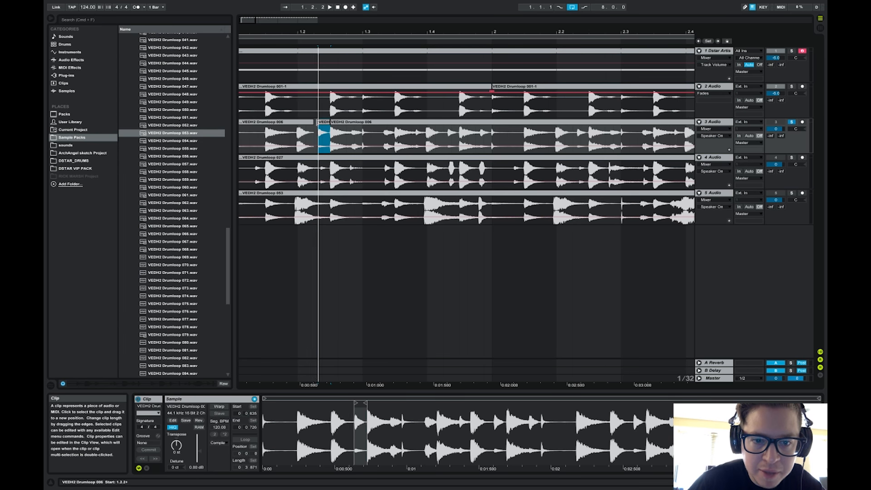
# Step: Delete the track 3 audio before 1.2.2, and split at 1.3.1 to remove the slice between 1.2.3 and 1.3.1
pyautogui.hscroll(-1, 315, 124)
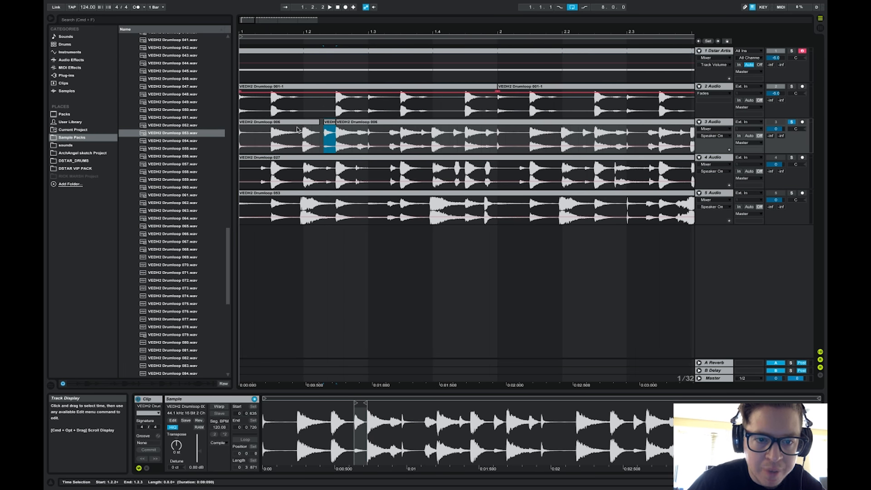
pyautogui.click(290, 124)
pyautogui.press('Delete')
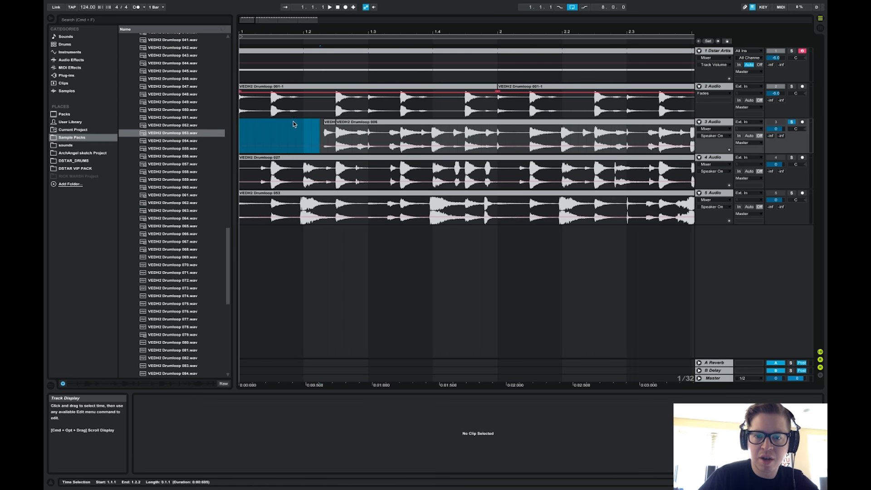
pyautogui.click(367, 135)
pyautogui.press('super+e')
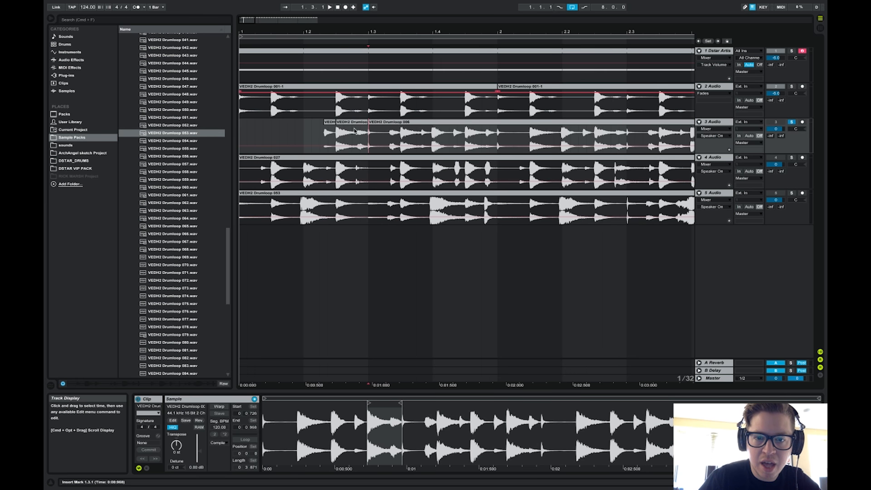
pyautogui.click(345, 123)
pyautogui.press('Delete')
# Step: Isolate the hit from 1.3.2 to 1.3.3 on track 3, splitting at 1.3.3 and trimming the following audio to start at 1.4.2
pyautogui.click(371, 125)
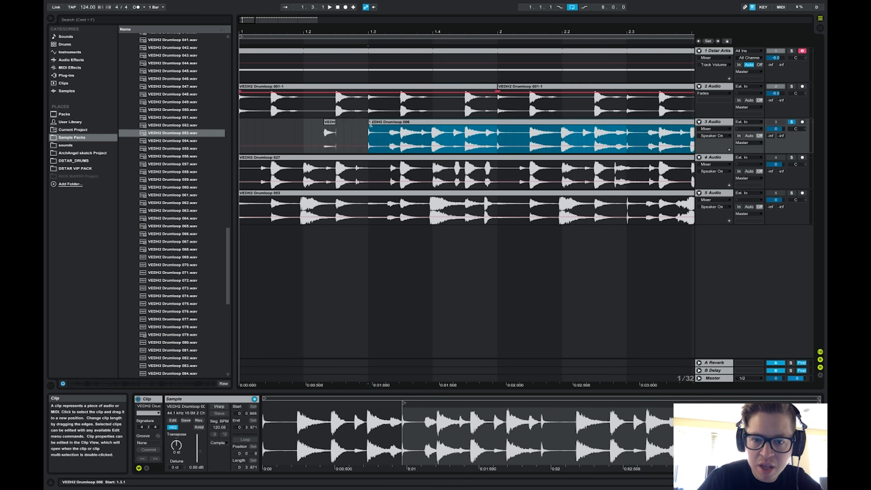
pyautogui.moveTo(371, 124); pyautogui.dragTo(385, 125)
pyautogui.click(400, 131)
pyautogui.press('super+e')
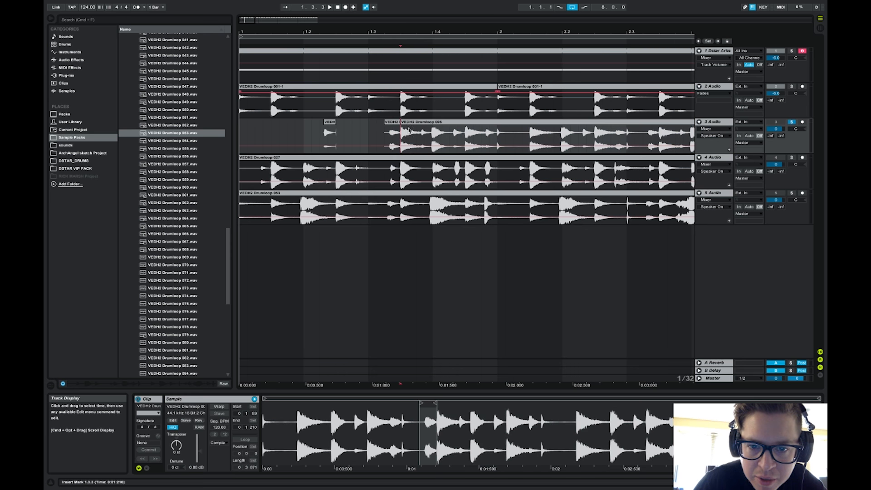
pyautogui.click(402, 122)
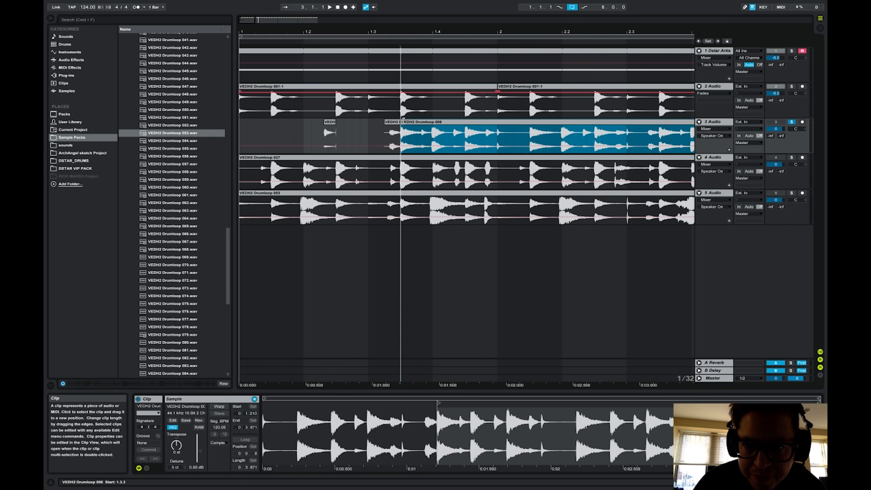
pyautogui.moveTo(402, 121); pyautogui.dragTo(445, 118)
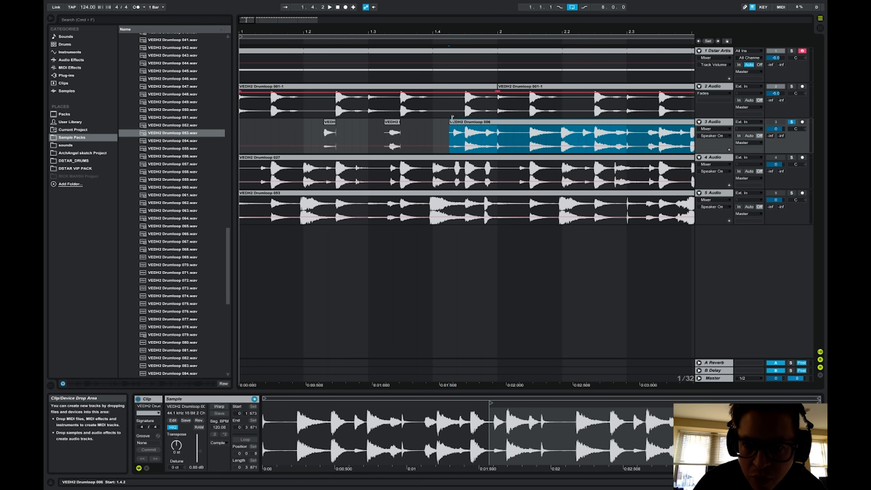
# Step: Split track 3 at 1.4.3 and 2.1.1, and delete the slice between them
pyautogui.click(465, 134)
pyautogui.press('super+e')
pyautogui.click(497, 135)
pyautogui.press('super+e')
pyautogui.click(489, 121)
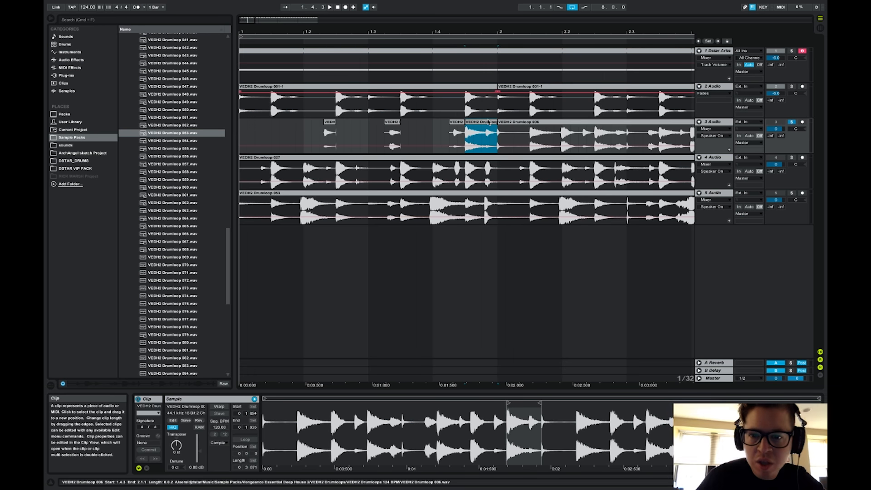
pyautogui.press('Delete')
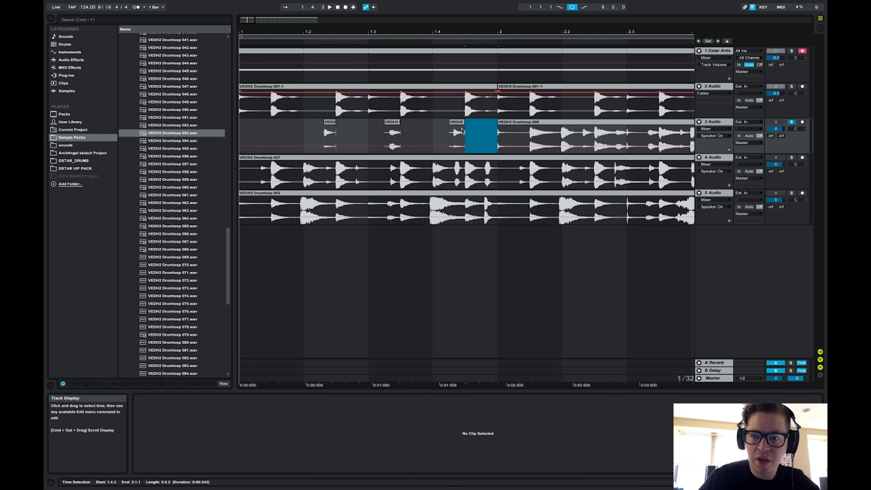
# Step: Show the fades on track 3, add a fade-in and fade-out to the 1.4.2 hit, and play it
pyautogui.click(461, 124)
pyautogui.rightClick(461, 126)
pyautogui.click(499, 214)
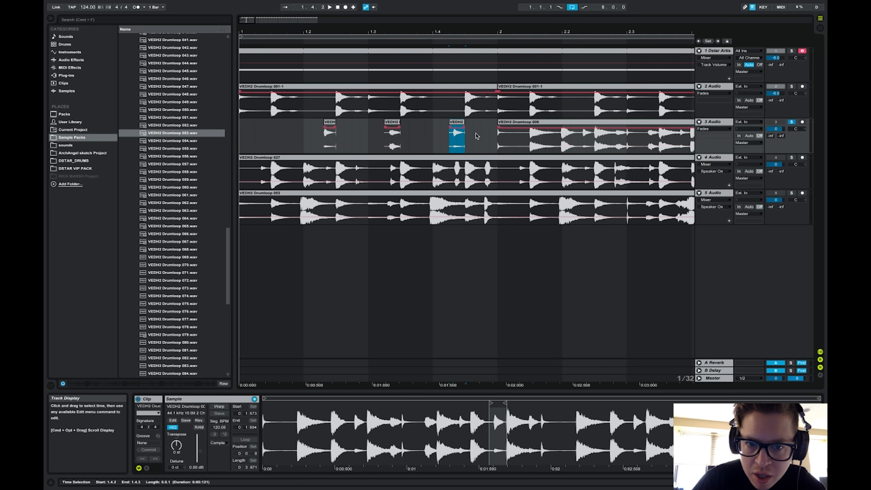
pyautogui.click(463, 128)
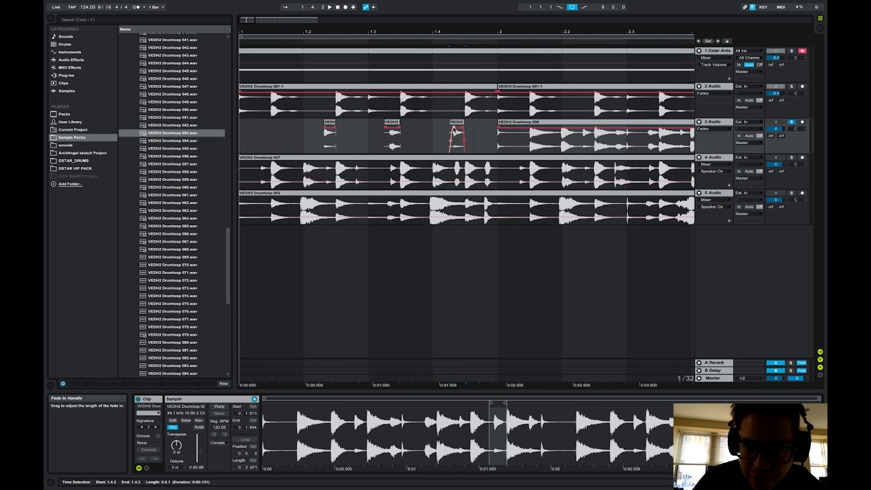
pyautogui.press('space')
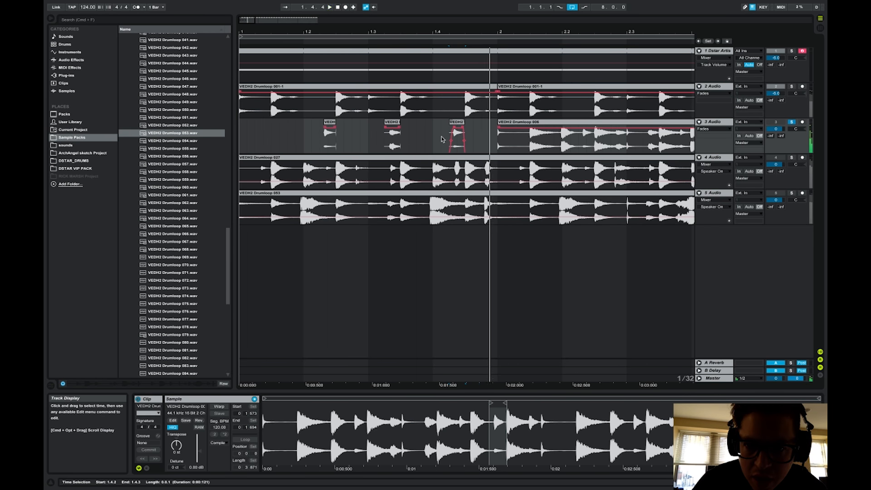
# Step: Play from 1.3.2, fade that hit in and out, and add a fade-out to the hit just after 1.2.2
pyautogui.click(384, 141)
pyautogui.press('space')
pyautogui.press('space')
pyautogui.press('space')
pyautogui.press('space')
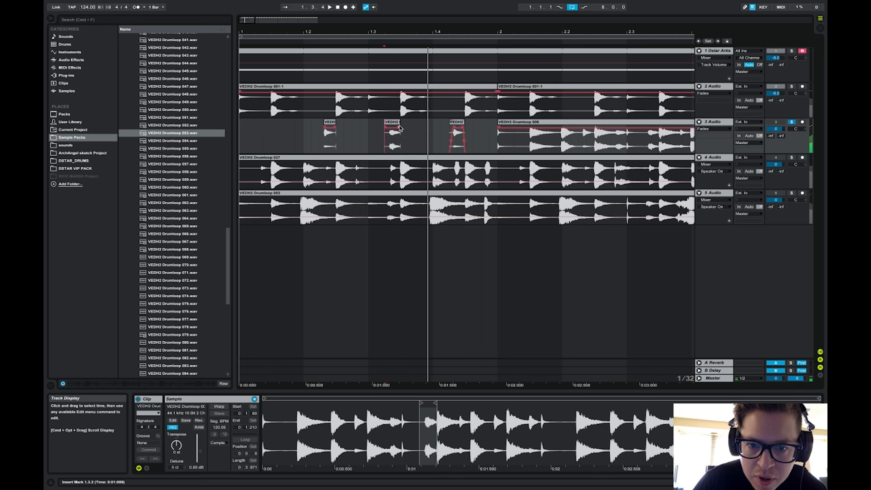
pyautogui.moveTo(385, 127); pyautogui.dragTo(390, 128)
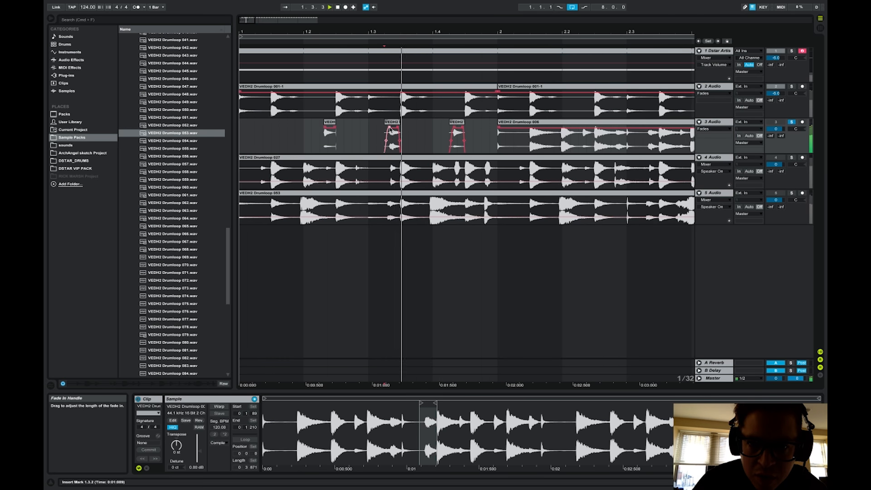
pyautogui.click(334, 126)
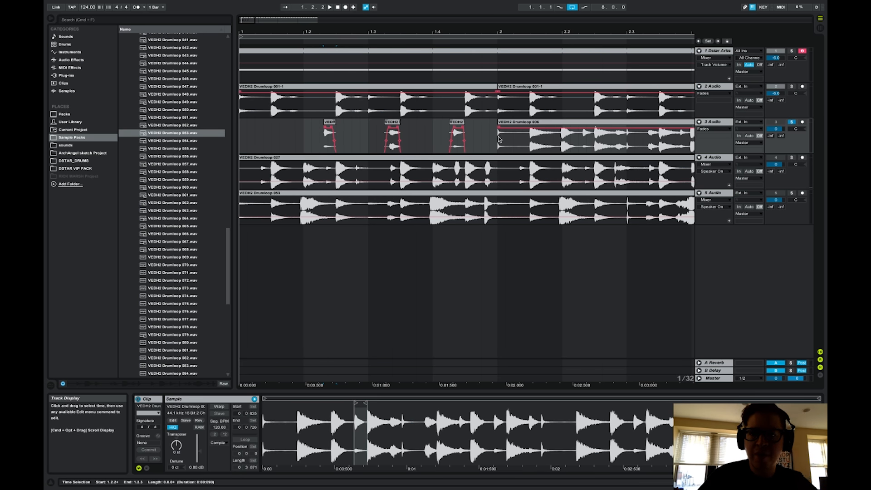
# Step: Consolidate bar 1 of track 3 into one clip and play it from 1.1.1 with track 2 also soloed
pyautogui.moveTo(499, 119); pyautogui.dragTo(218, 142)
pyautogui.press('super+j')
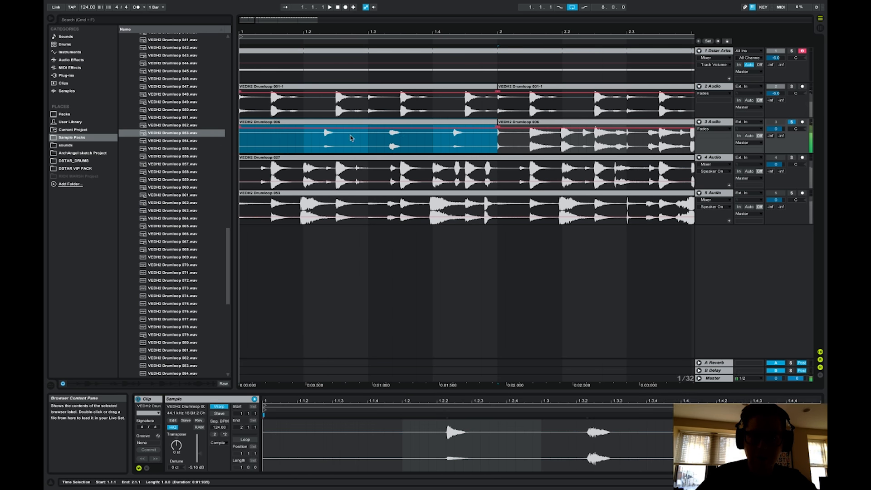
pyautogui.moveTo(248, 24); pyautogui.dragTo(260, 21)
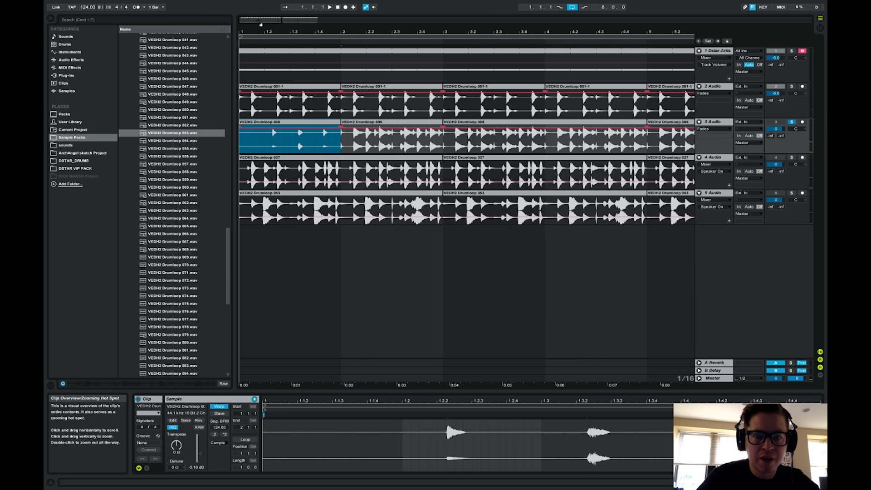
pyautogui.click(242, 145)
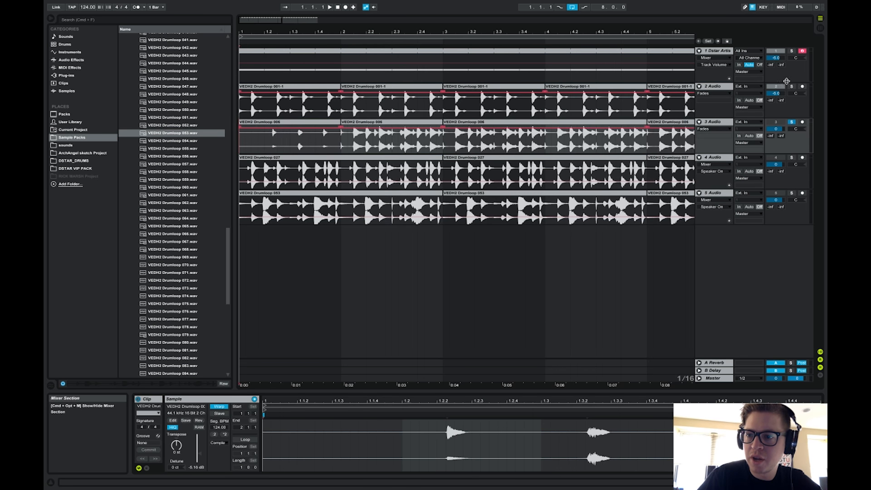
pyautogui.click(792, 86)
pyautogui.press('space')
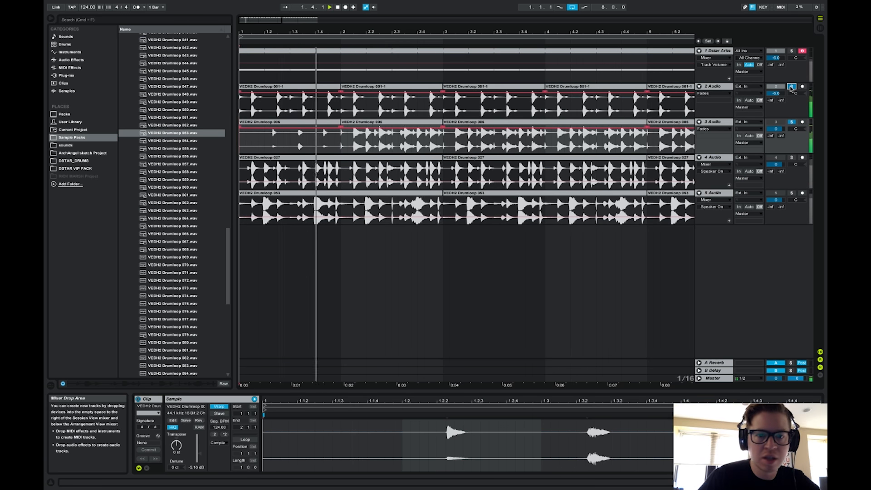
# Step: Delete the remaining Drumloop 006 clips on track 3 from bar 2 to bar 9
pyautogui.click(349, 127)
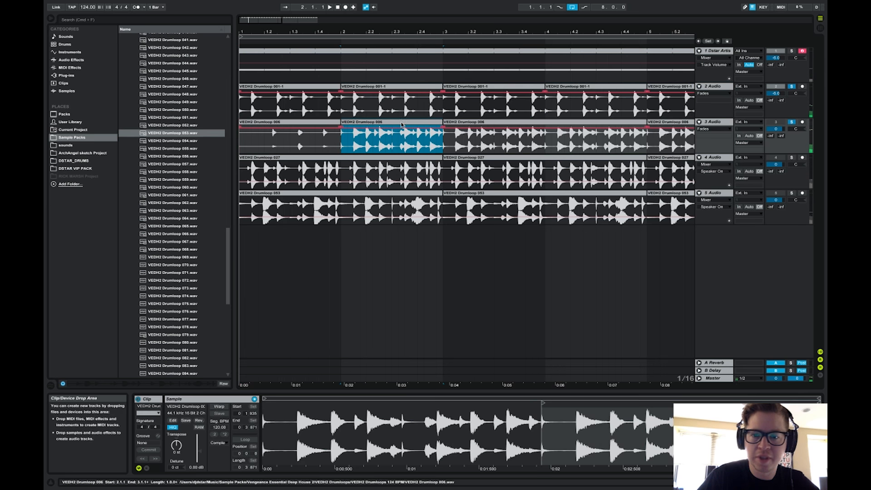
pyautogui.keyDown('shift'); pyautogui.click(588, 128); pyautogui.keyUp('shift')
pyautogui.press('Delete')
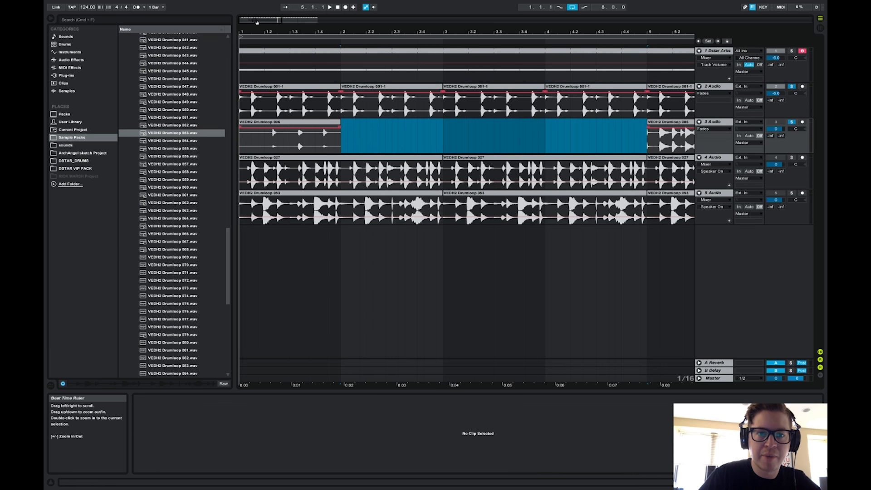
pyautogui.moveTo(281, 20); pyautogui.dragTo(329, 21)
pyautogui.click(563, 132)
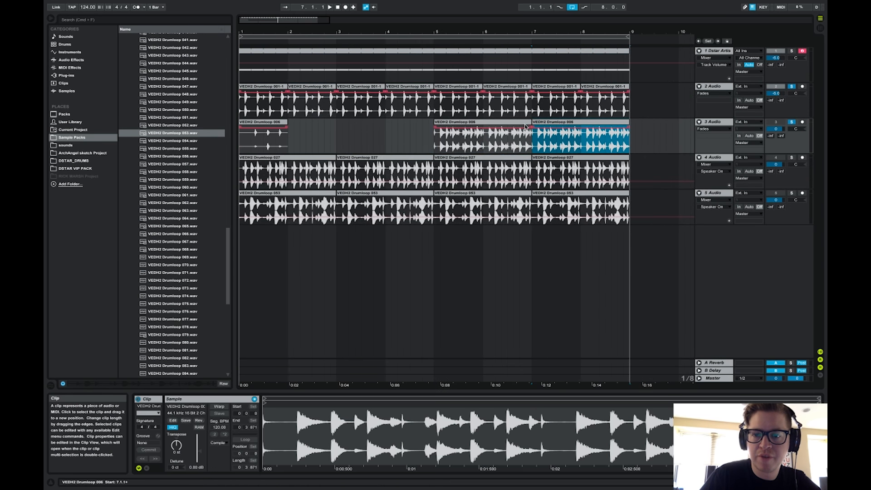
pyautogui.keyDown('shift'); pyautogui.click(506, 125); pyautogui.keyUp('shift')
pyautogui.press('Delete')
# Step: Duplicate the consolidated one-bar clip on track 3 seven times to fill the track up to bar 9
pyautogui.click(278, 123)
pyautogui.press('super+d')
pyautogui.press('super+d')
pyautogui.press('super+d')
pyautogui.press('super+d')
pyautogui.press('super+d')
pyautogui.press('super+d')
pyautogui.press('super+d')
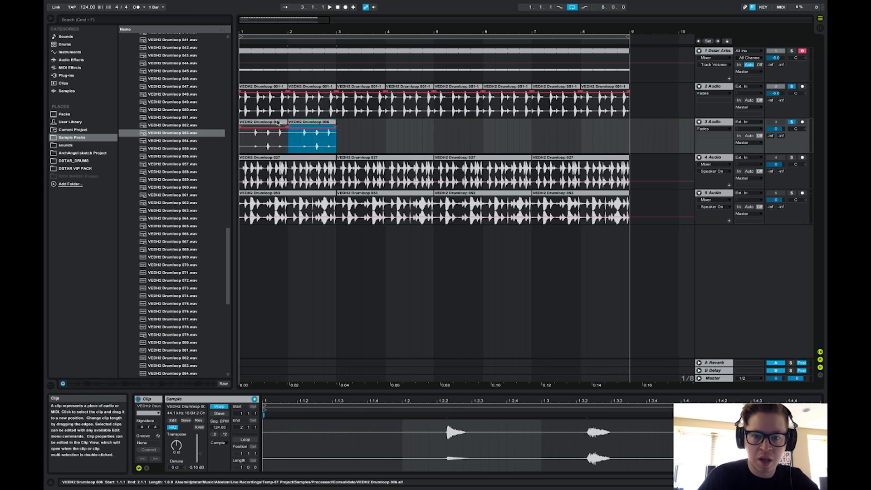
# Step: Turn off solo on tracks 2 and 3, activate track 3, and play the groove from bar 1
pyautogui.click(241, 144)
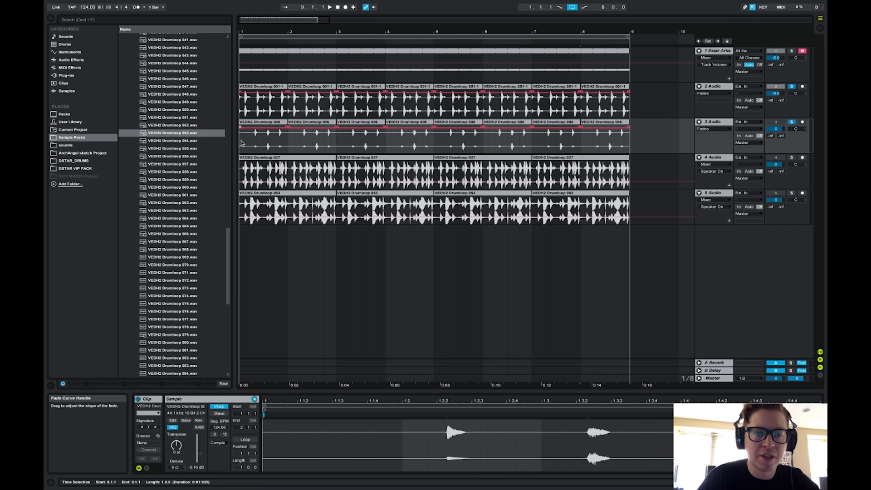
pyautogui.click(245, 151)
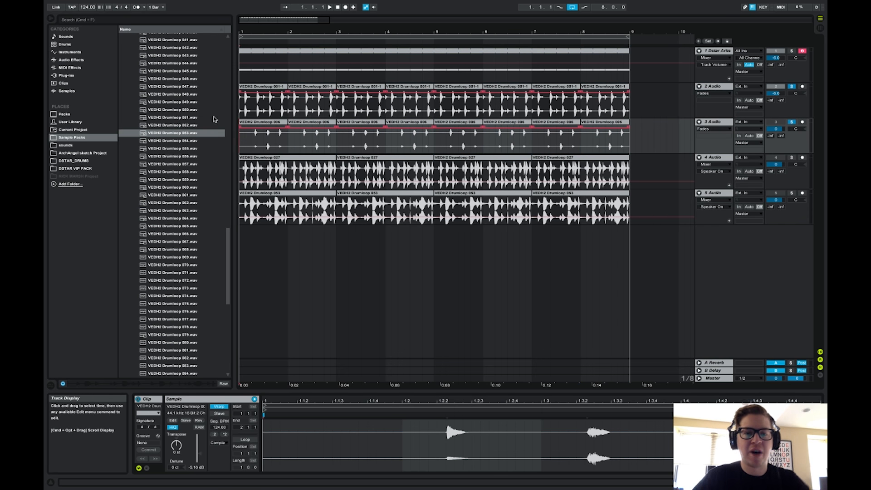
pyautogui.moveTo(307, 32); pyautogui.dragTo(434, 64)
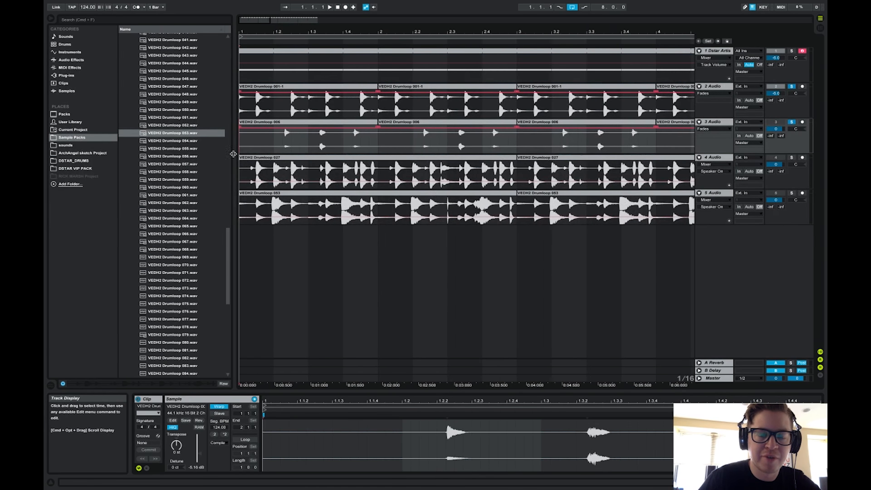
pyautogui.click(791, 86)
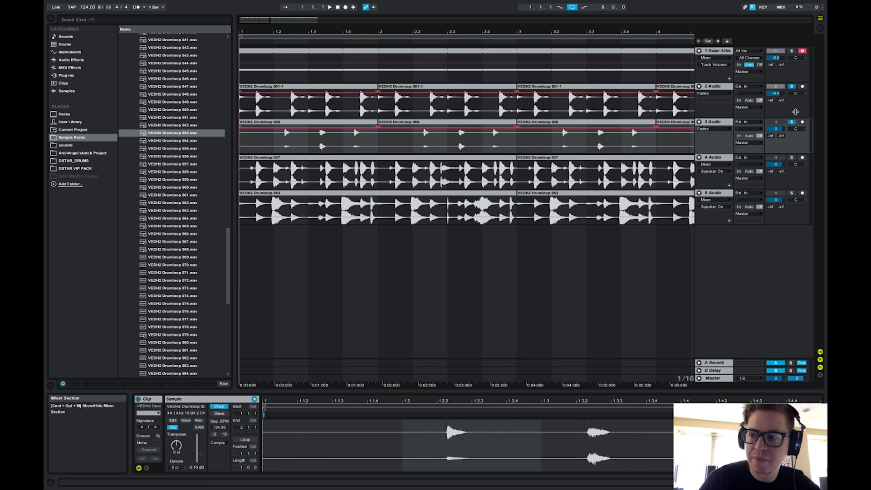
pyautogui.click(791, 122)
pyautogui.click(780, 123)
pyautogui.press('space')
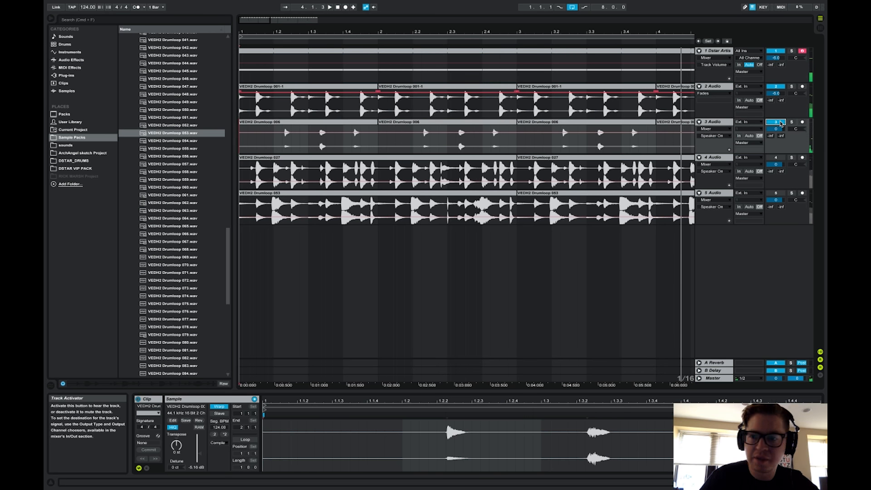
# Step: Solo track 4 and audition the Drumloop 027 hits from 1.2.1
pyautogui.click(791, 158)
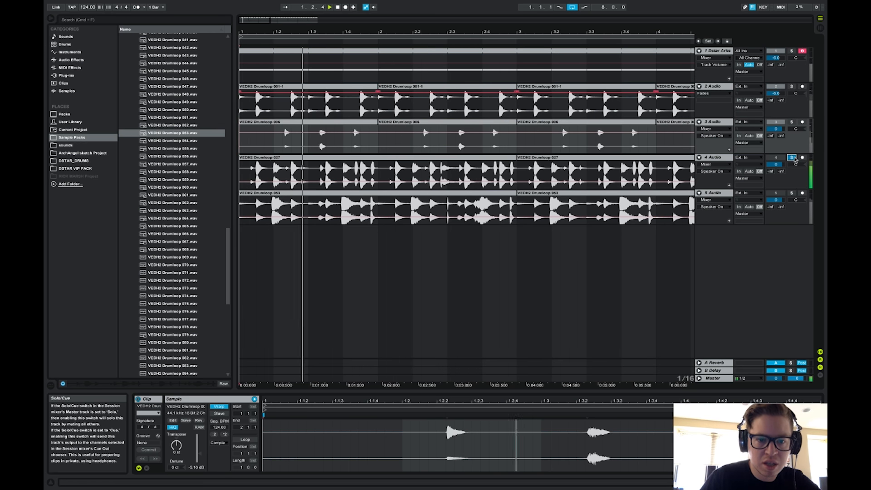
pyautogui.click(299, 167)
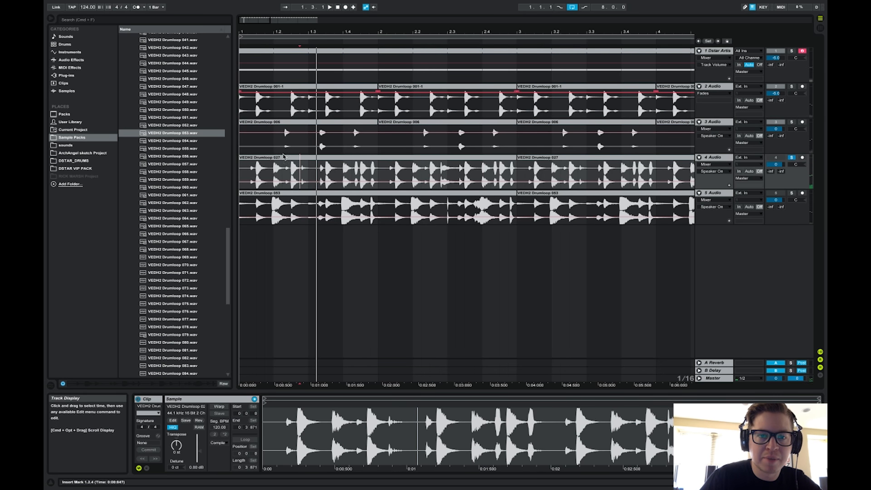
pyautogui.click(273, 171)
pyautogui.press('space')
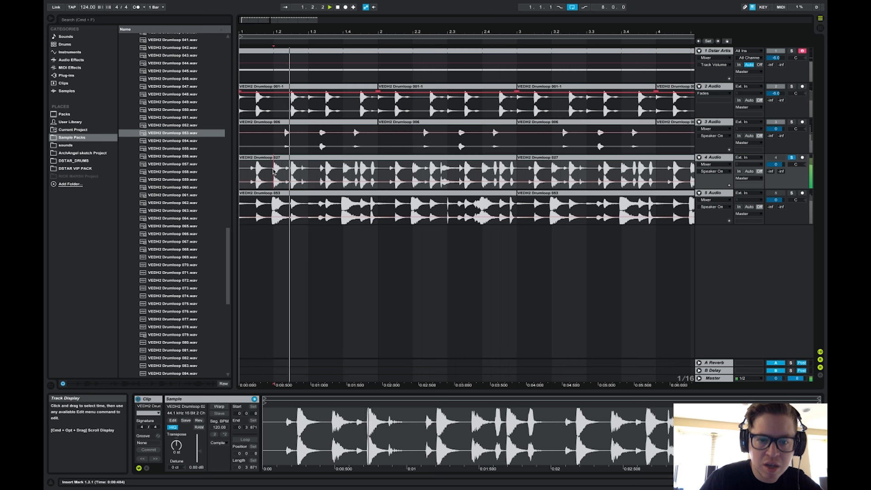
pyautogui.press('space')
pyautogui.press('space')
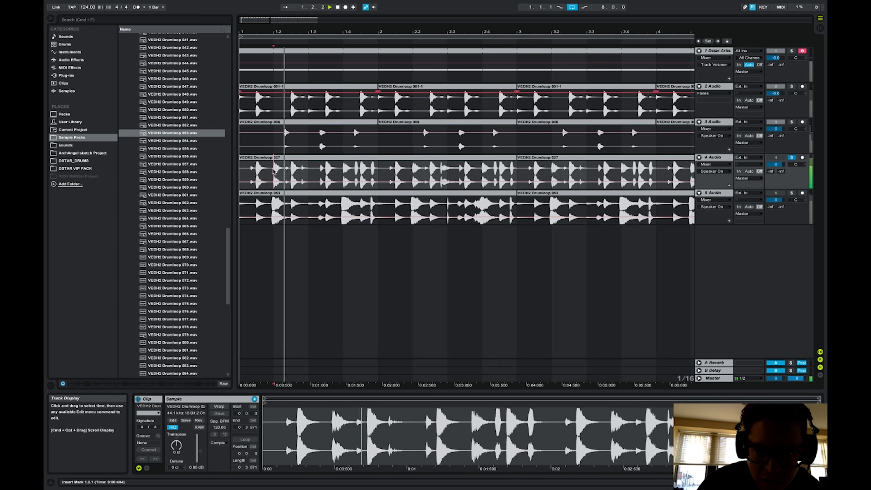
# Step: Play track 4 from 1.4.2, split Drumloop 027 there, and delete the part before the split
pyautogui.click(352, 171)
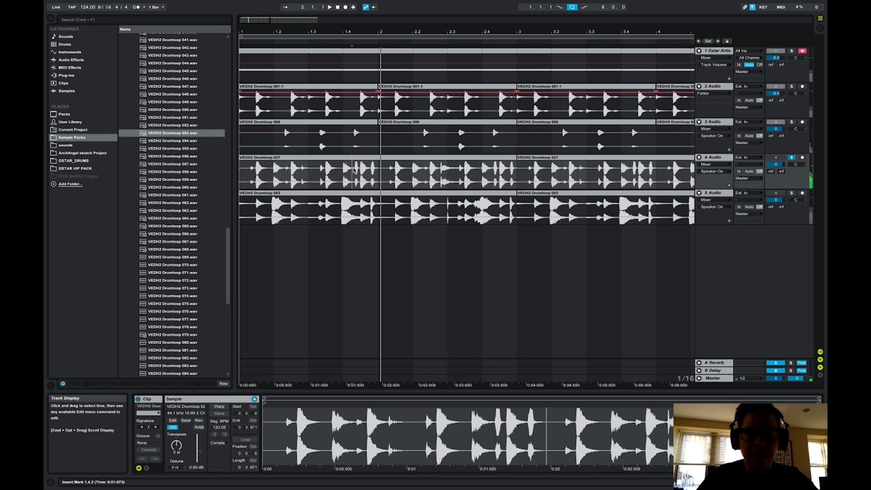
pyautogui.press('super+e')
pyautogui.click(344, 158)
pyautogui.press('Delete')
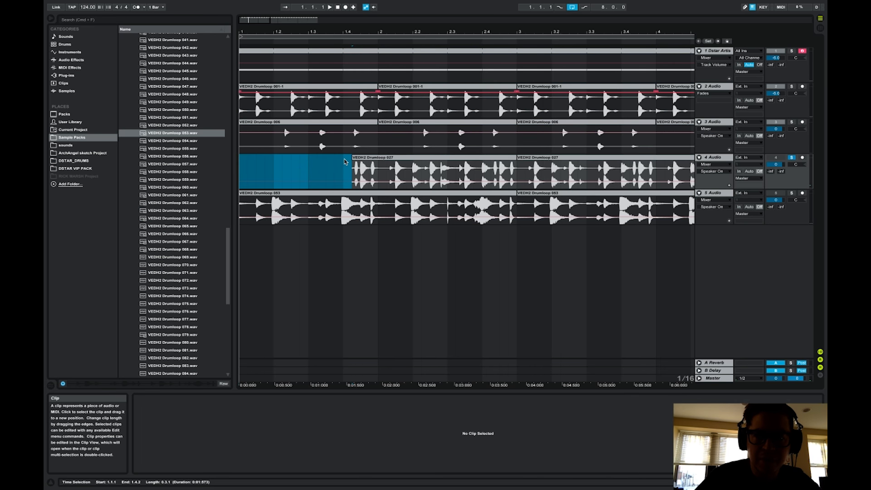
# Step: Trim the remaining clip's start slightly past 1.4.2, then split it at 2.1.1 and delete the part up to bar 3
pyautogui.click(354, 159)
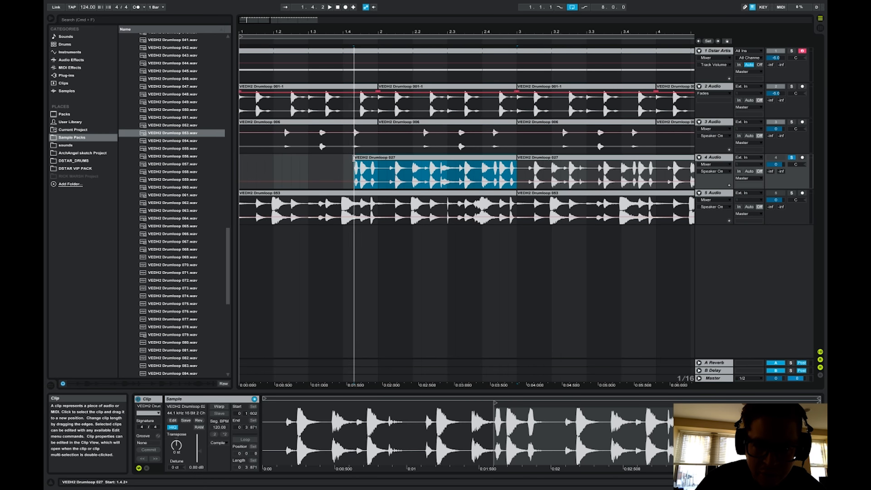
pyautogui.click(378, 171)
pyautogui.press('super+e')
pyautogui.click(393, 159)
pyautogui.press('Delete')
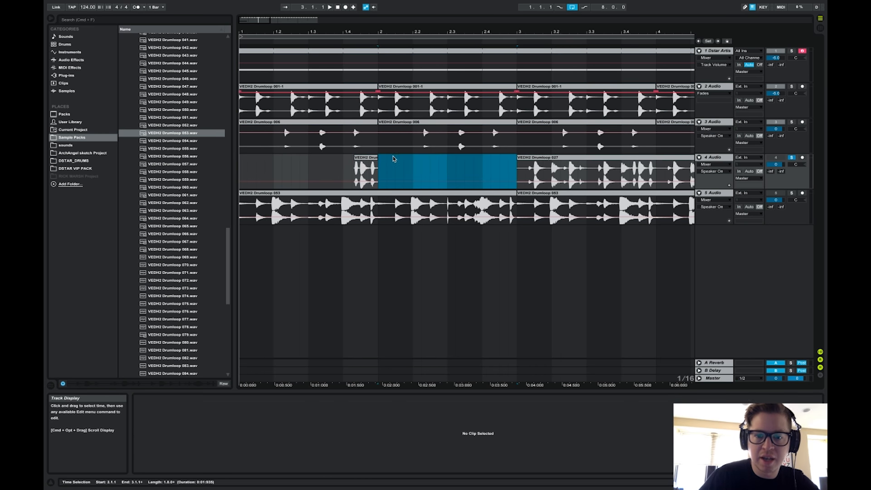
# Step: Split the short track 4 clip at 1.4.3, trim its second part to start at 1.4.4, and play the remaining two hits
pyautogui.click(355, 178)
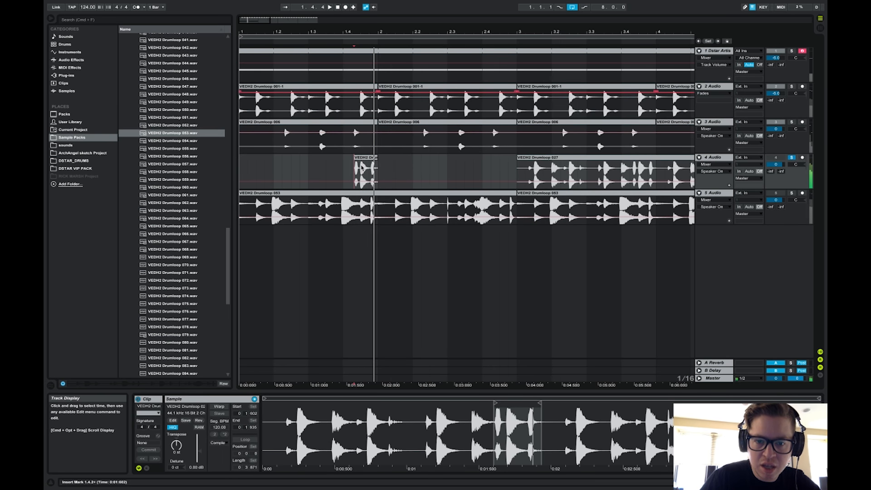
pyautogui.press('+')
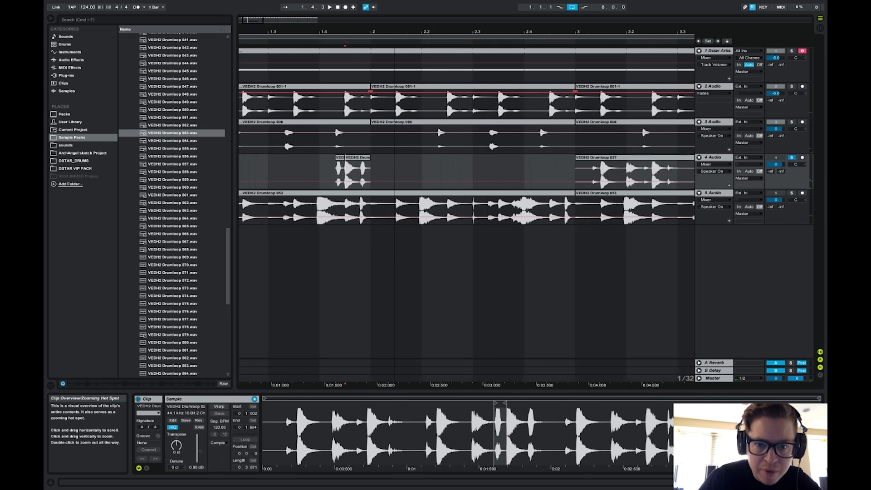
pyautogui.moveTo(359, 163); pyautogui.dragTo(377, 164)
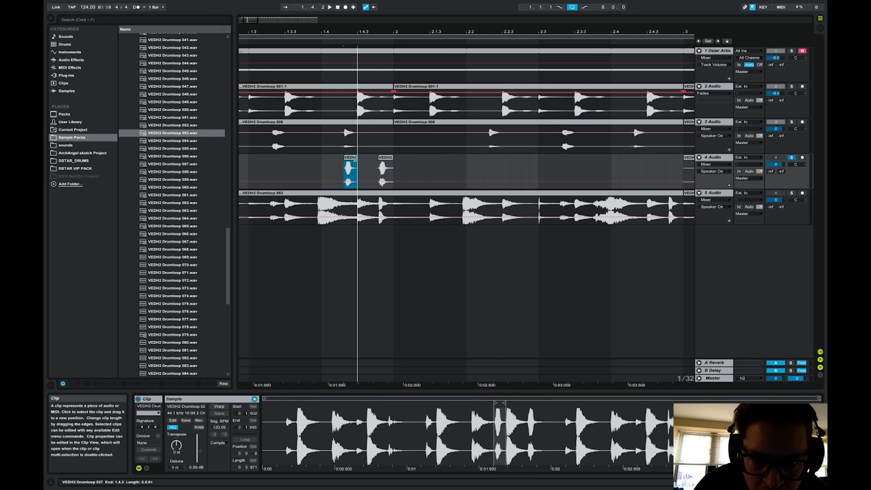
pyautogui.click(345, 166)
pyautogui.press('space')
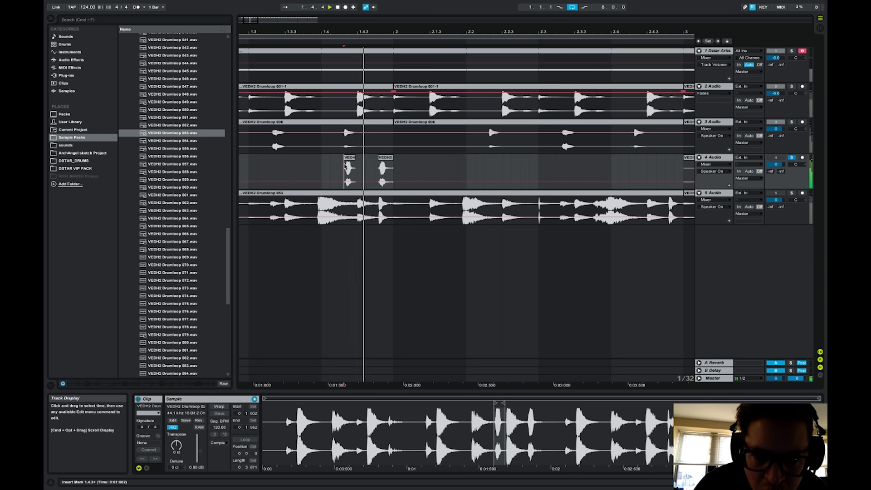
# Step: Stop playback and consolidate bar 1 of track 4, including both short hits, into one clip
pyautogui.press('-')
pyautogui.press('-')
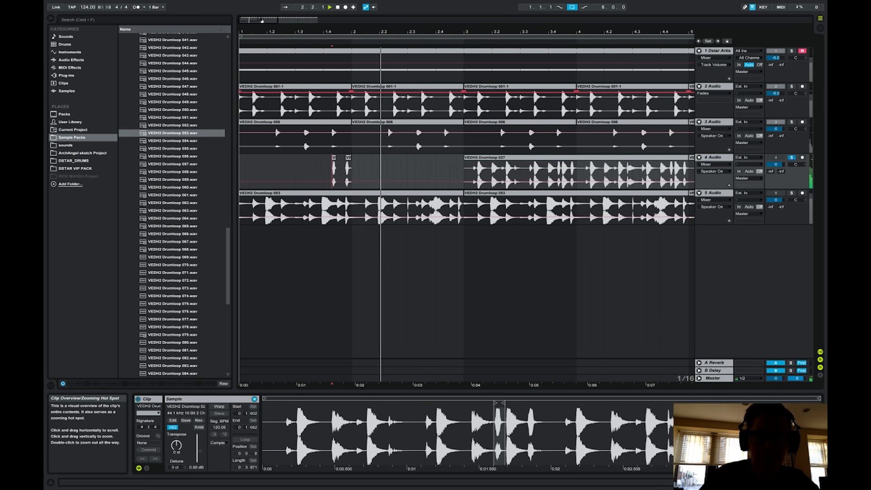
pyautogui.press('space')
pyautogui.moveTo(351, 169); pyautogui.dragTo(203, 167)
pyautogui.press('super+j')
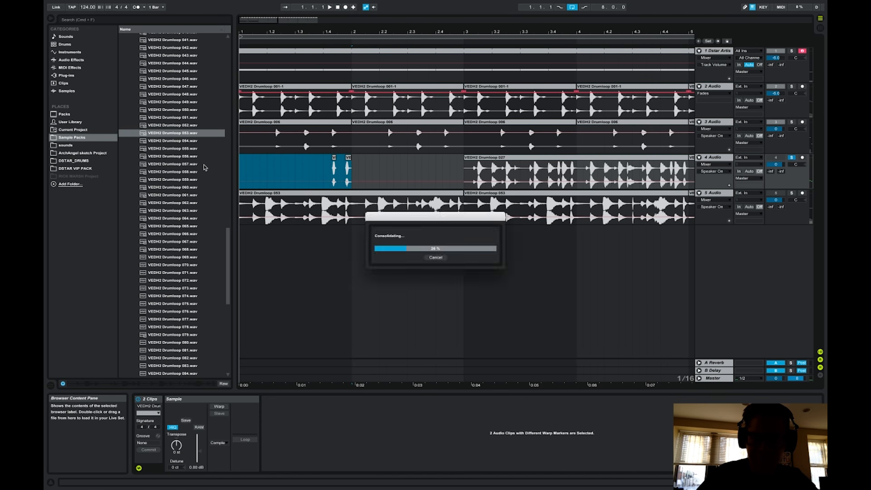
# Step: Copy the consolidated clip to bar 2 without keeping the bar 1 original, and delete the three Drumloop 027 clips from bar 3 to bar 9
pyautogui.moveTo(283, 162); pyautogui.dragTo(395, 162)
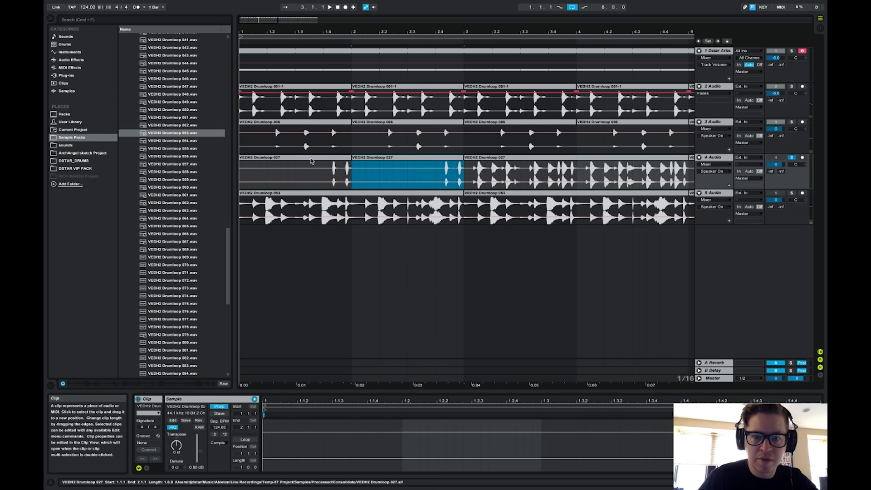
pyautogui.click(291, 162)
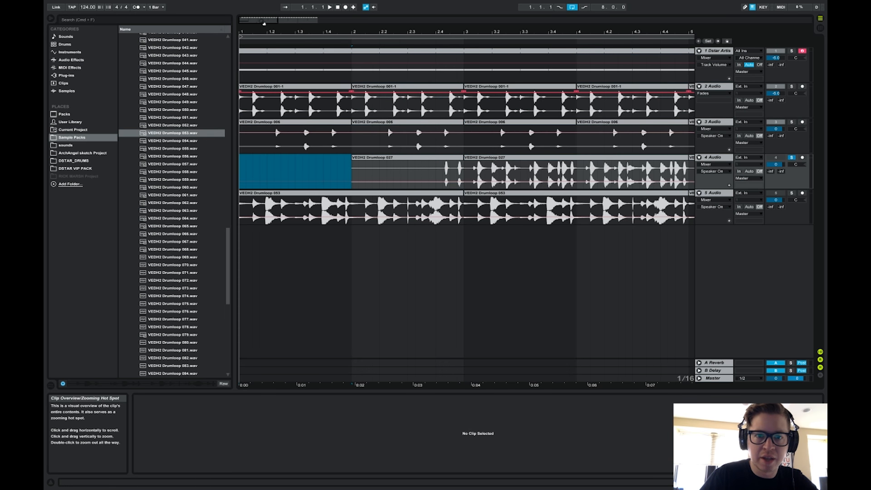
pyautogui.moveTo(263, 22); pyautogui.dragTo(263, 7)
pyautogui.click(336, 161)
pyautogui.keyDown('shift'); pyautogui.click(483, 159); pyautogui.keyUp('shift')
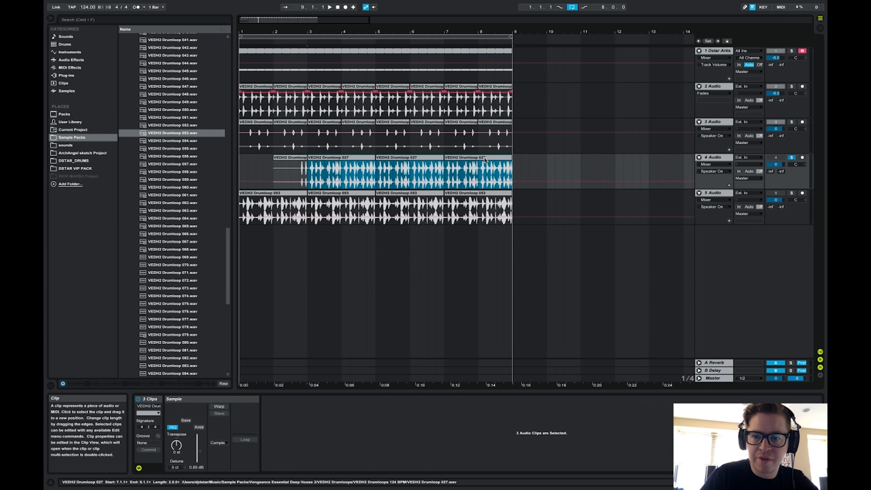
pyautogui.press('Delete')
# Step: Duplicate the two-bar section of track 4, empty bar 1 plus the bar 2 clip, three times to reach bar 9
pyautogui.moveTo(306, 172); pyautogui.dragTo(213, 175)
pyautogui.press('super+d')
pyautogui.press('super+d')
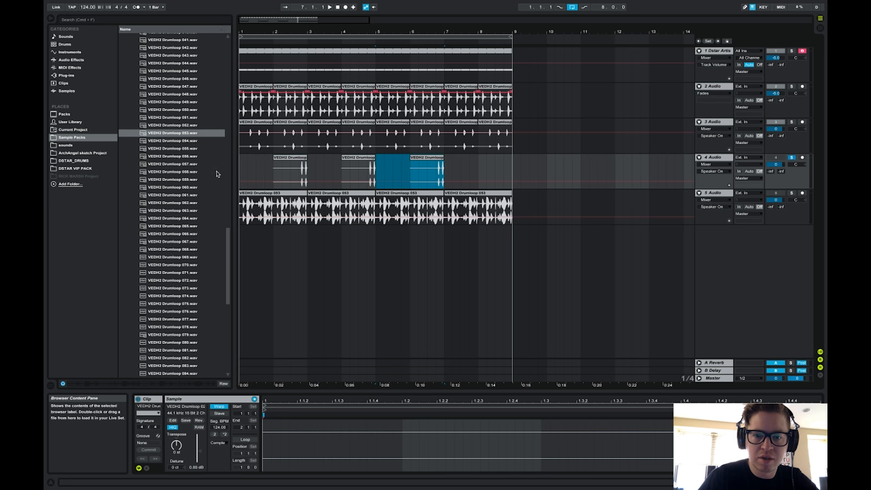
pyautogui.press('super+d')
# Step: Turn off solo on track 4, activate the track, and play the full groove from bar 1
pyautogui.click(240, 167)
pyautogui.click(791, 157)
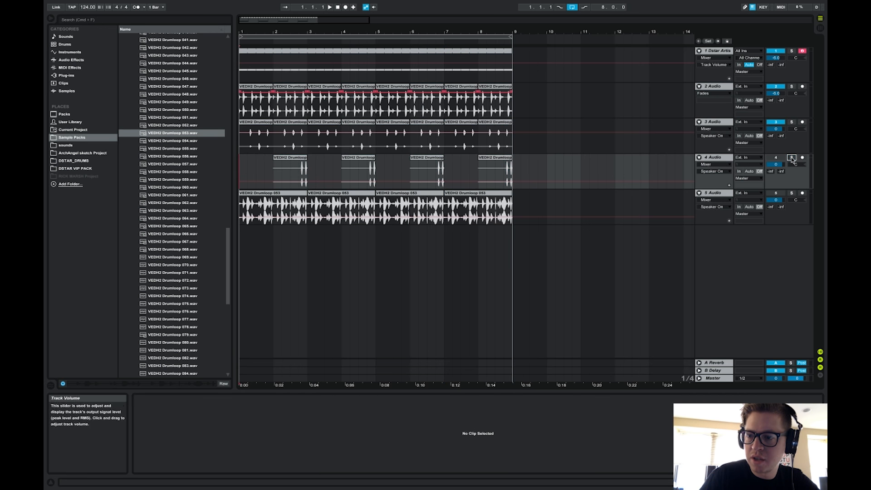
pyautogui.click(781, 159)
pyautogui.press('space')
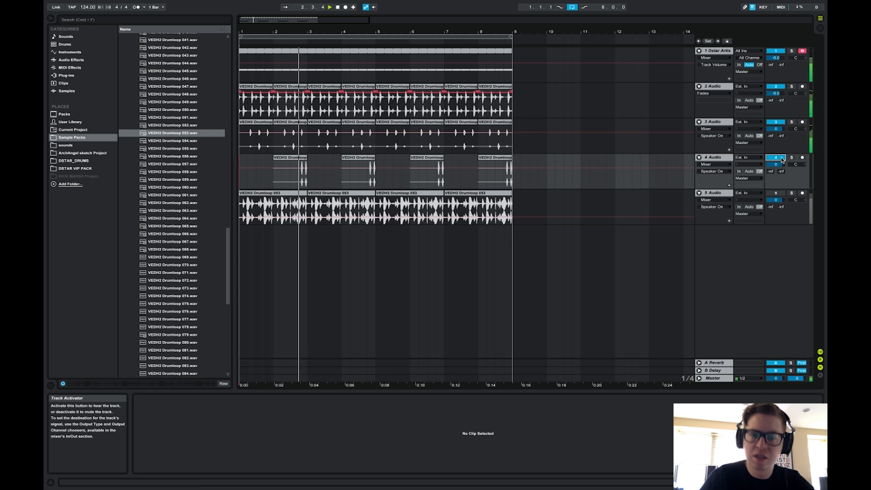
# Step: Lower track 4's volume to about -6.2 dB, replaying the groove around the bar 2 hits to judge the level
pyautogui.moveTo(776, 164); pyautogui.dragTo(776, 168)
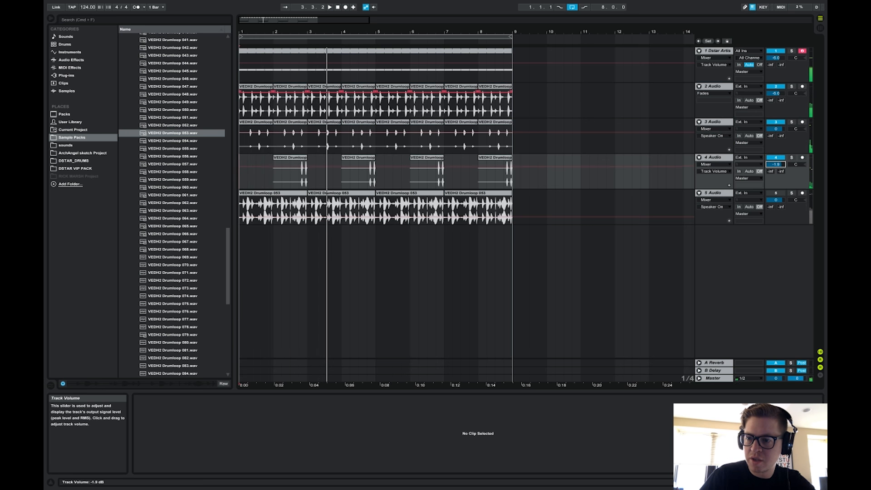
pyautogui.click(246, 176)
pyautogui.press('space')
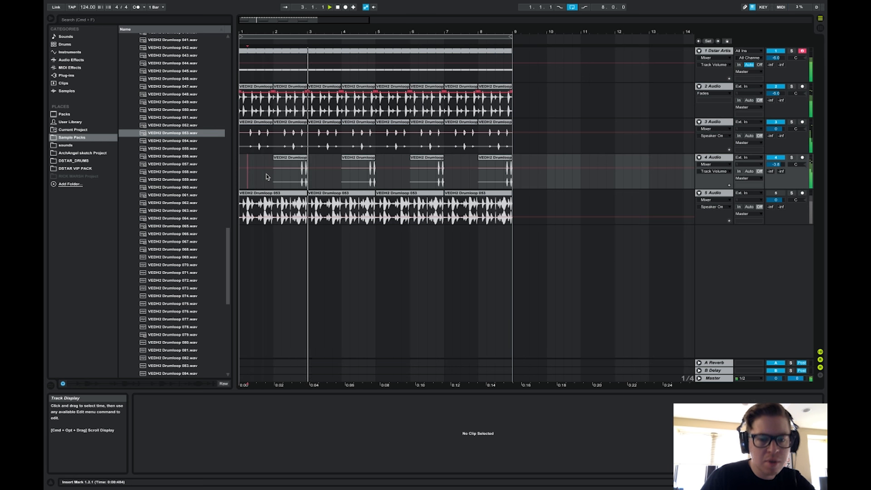
pyautogui.press('space')
pyautogui.moveTo(775, 164); pyautogui.dragTo(775, 231)
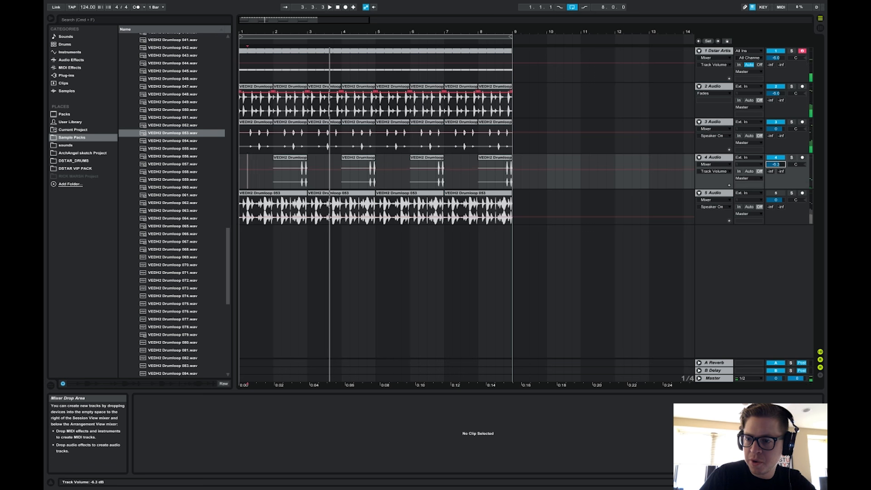
pyautogui.click(287, 173)
pyautogui.press('space')
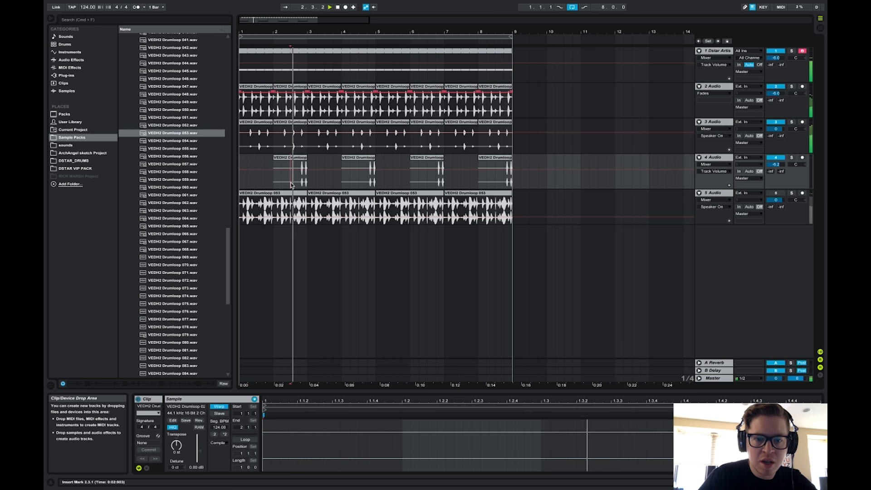
pyautogui.press('space')
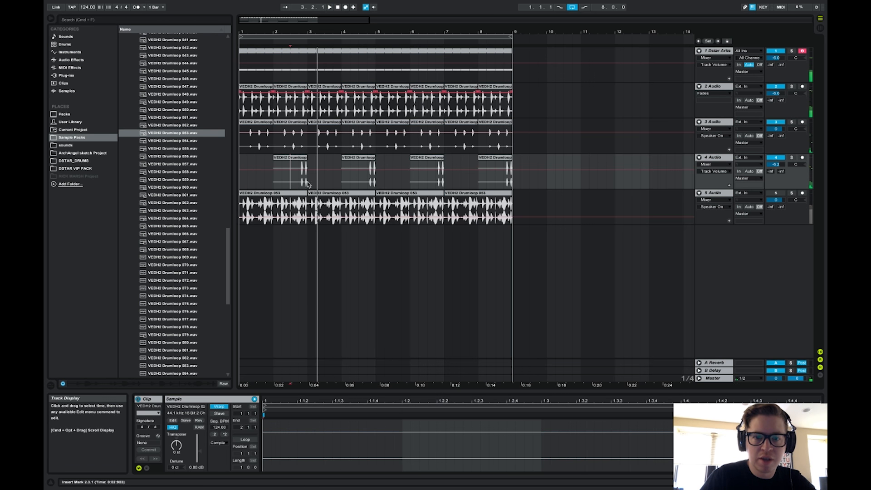
# Step: Insert a new MIDI track below track 5
pyautogui.moveTo(309, 185); pyautogui.dragTo(230, 183)
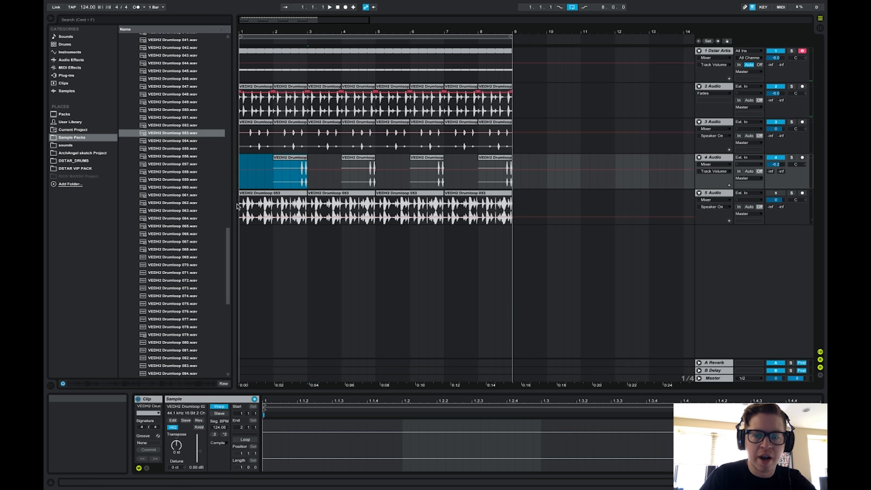
pyautogui.click(719, 193)
pyautogui.press('super+shift+t')
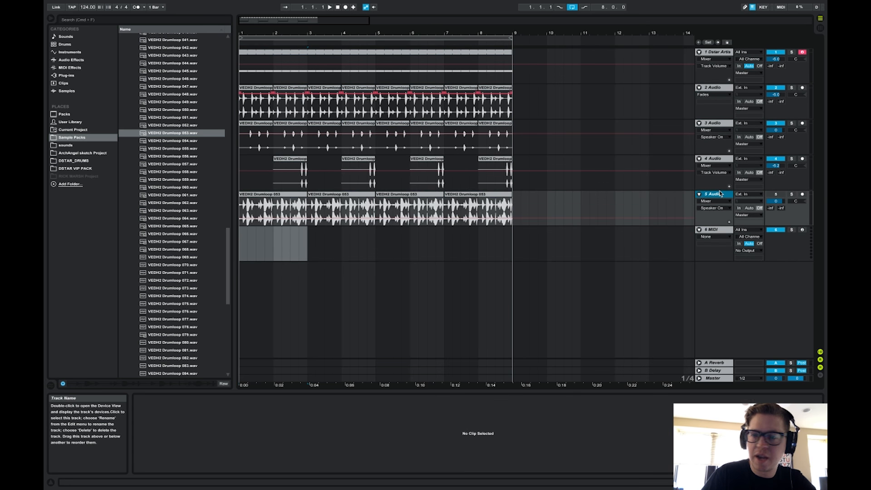
pyautogui.click(239, 239)
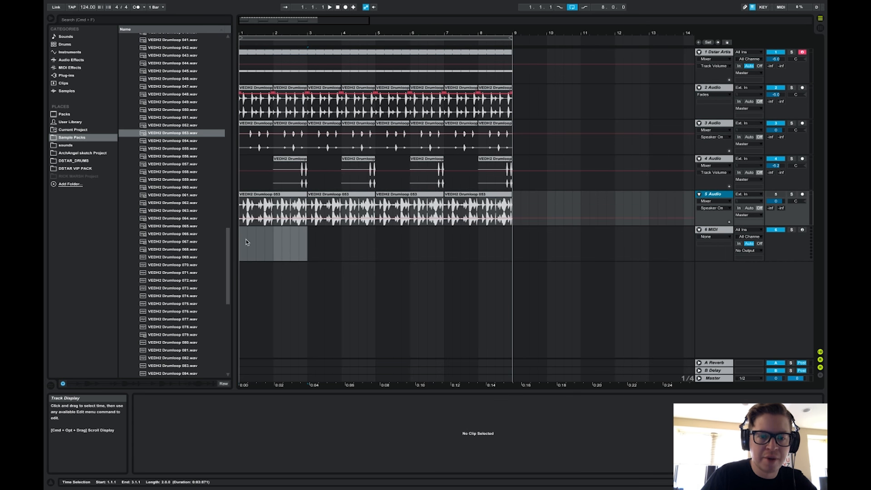
# Step: Collapse the Vengeance drum loop folder and load a Simpler instrument onto MIDI track 6
pyautogui.click(168, 154)
pyautogui.press('Left')
pyautogui.press('Left')
pyautogui.press('Left')
pyautogui.press('Left')
pyautogui.press('Left')
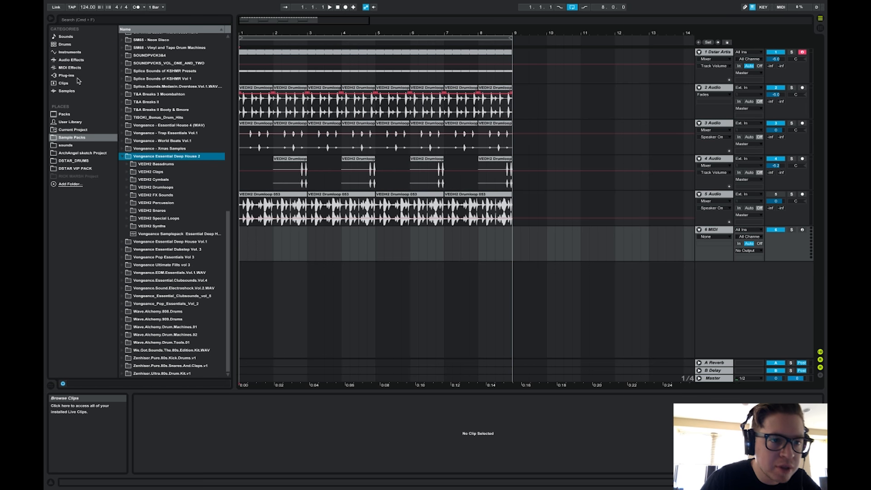
pyautogui.click(70, 52)
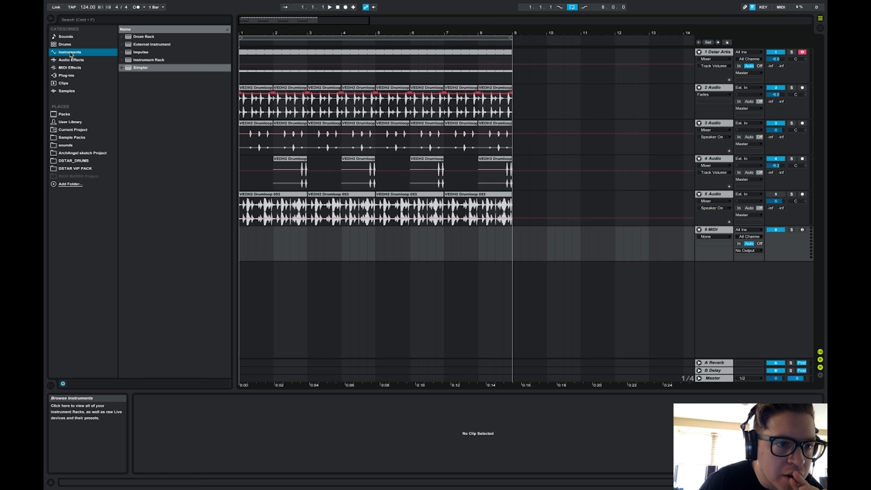
pyautogui.doubleClick(130, 69)
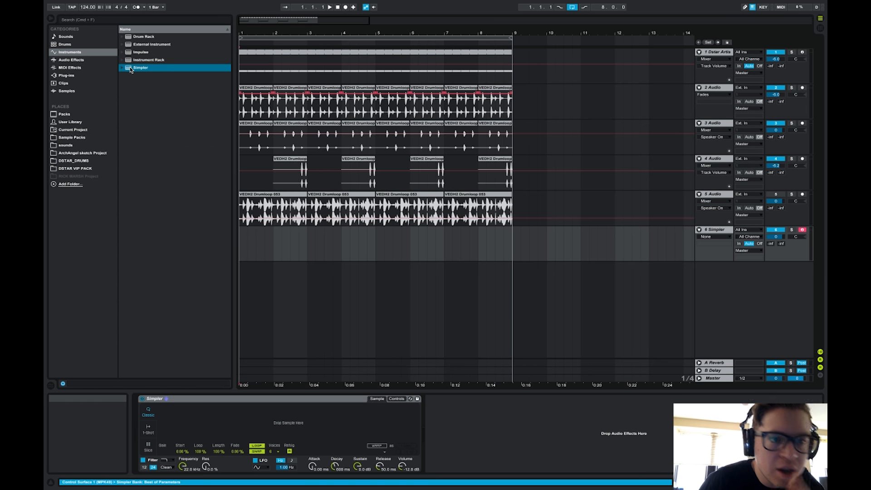
# Step: Switch Simpler to Slice mode and load the first VEDH2 Drumloop 053 clip from track 5 into it
pyautogui.click(148, 446)
pyautogui.click(269, 205)
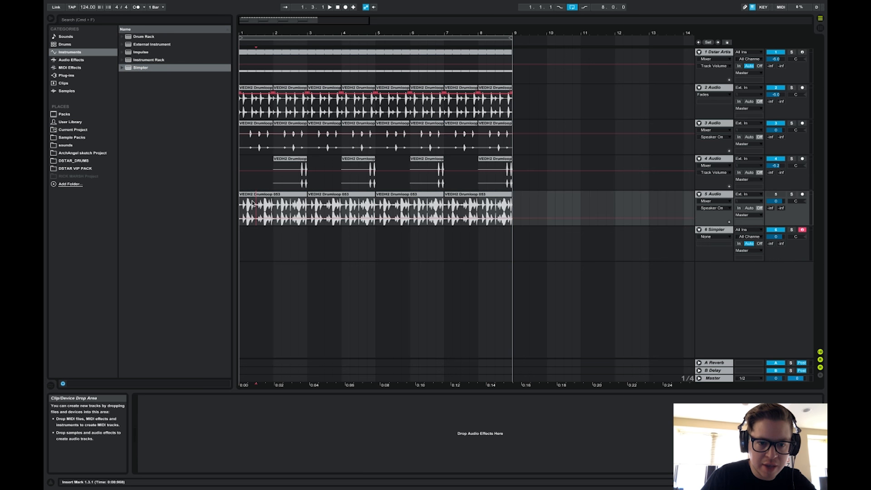
pyautogui.moveTo(721, 233); pyautogui.dragTo(720, 231)
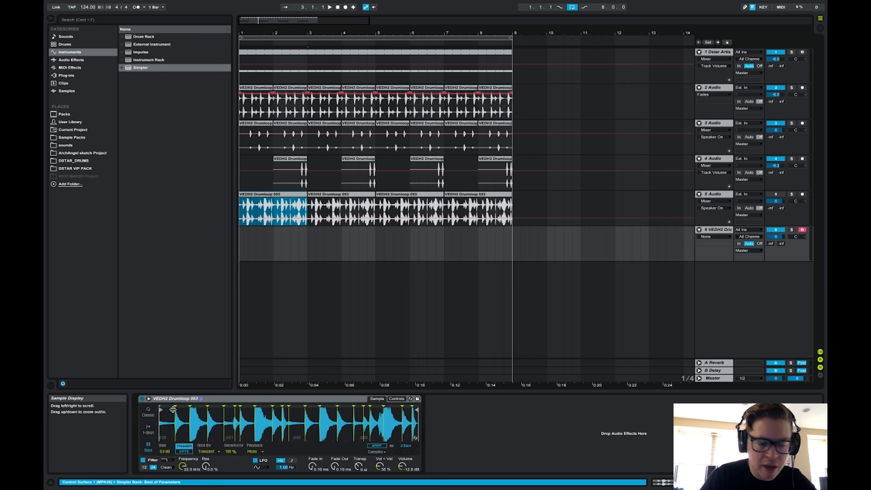
# Step: Audition the individual Drumloop 053 slices in Simpler by playing notes across several octaves
pyautogui.press('a')
pyautogui.press('a')
pyautogui.press('z')
pyautogui.press('a')
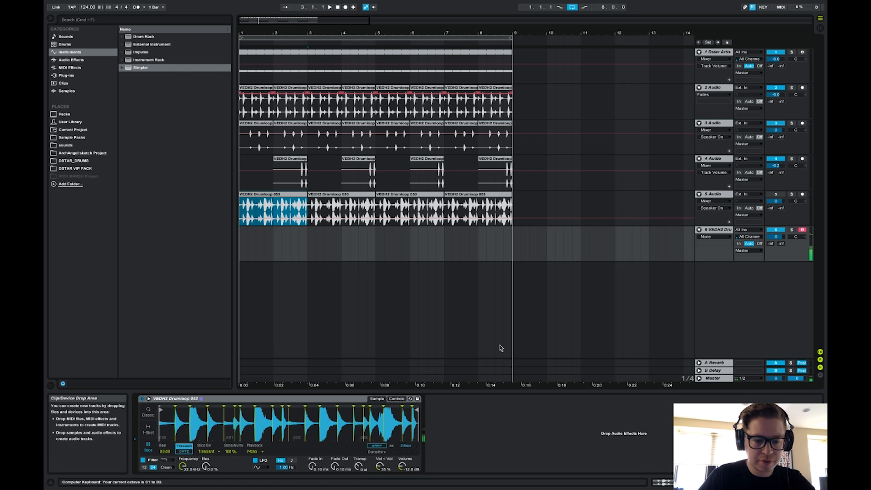
pyautogui.press('w')
pyautogui.press('e')
pyautogui.press('d')
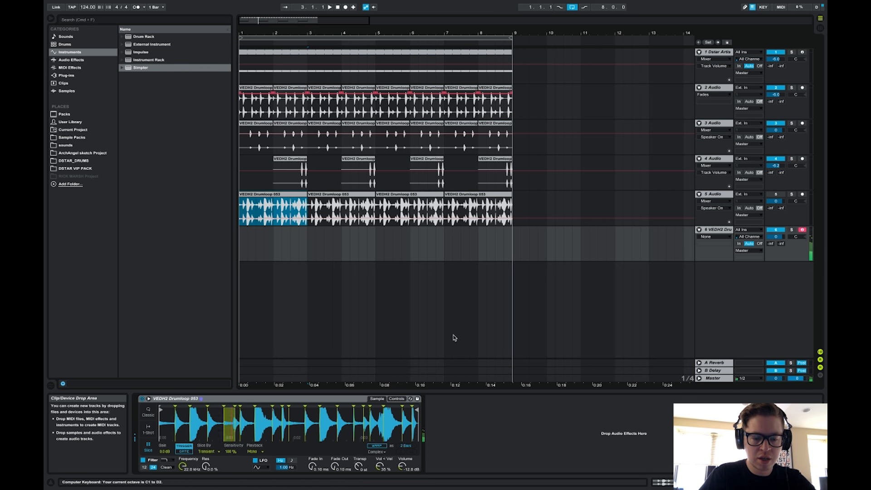
pyautogui.press('g')
pyautogui.press('a')
pyautogui.press('y')
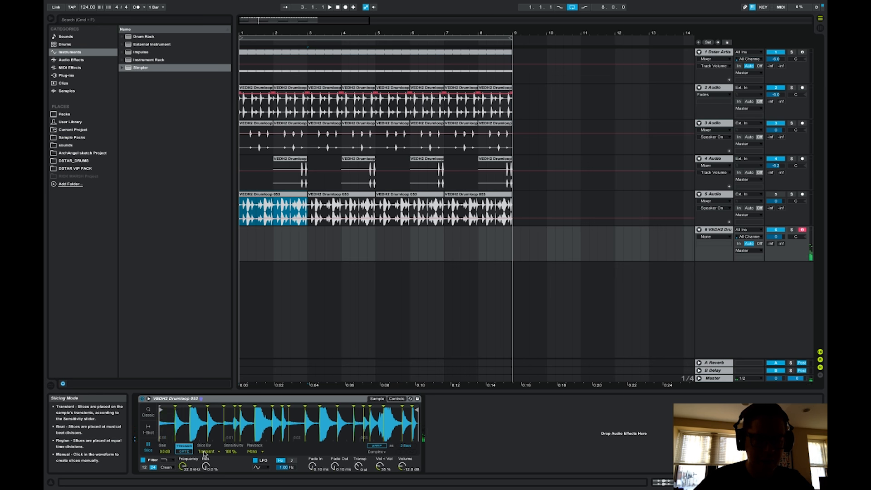
pyautogui.press('a')
pyautogui.press('s')
pyautogui.press('e')
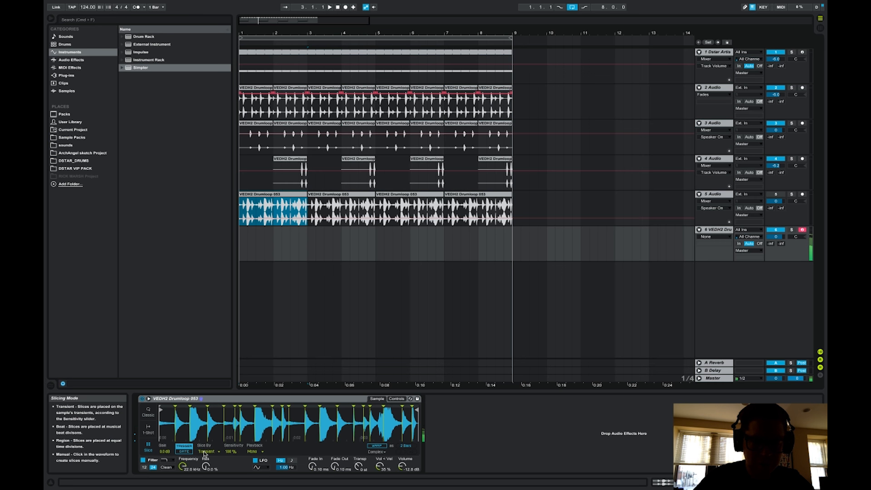
pyautogui.press('j')
pyautogui.press('k')
pyautogui.press('u')
pyautogui.press('k')
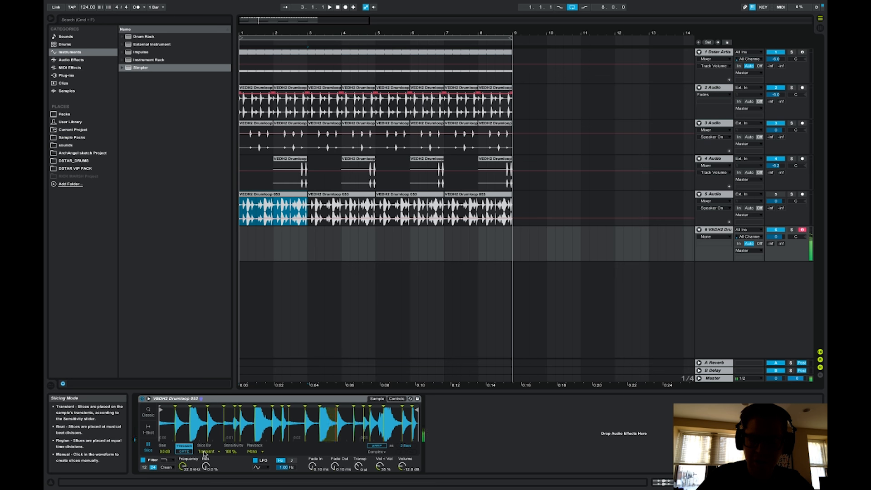
pyautogui.press('k')
pyautogui.press('o')
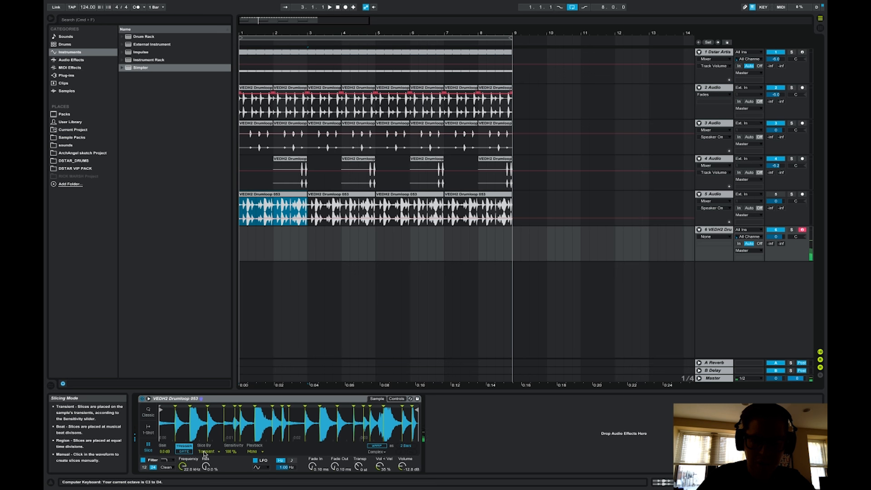
pyautogui.press('w')
pyautogui.press('d')
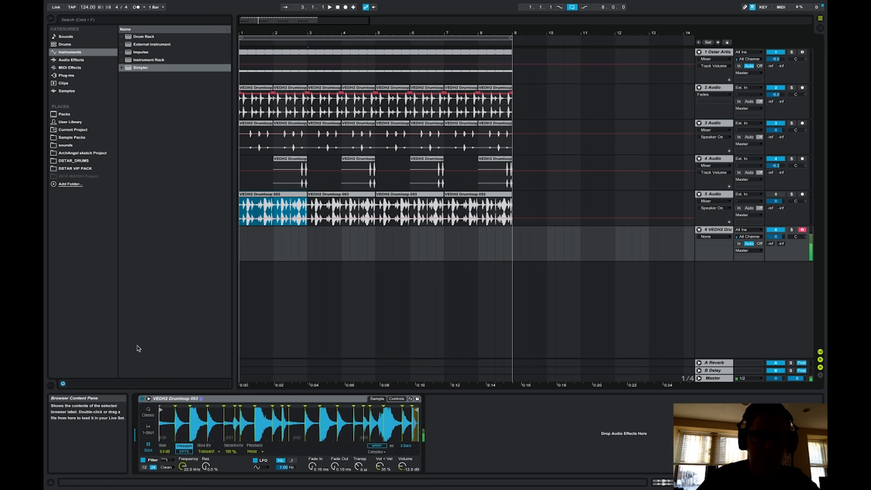
# Step: Insert an empty two-bar MIDI clip on track 6 from bar 1 to bar 3 and open its note editor
pyautogui.moveTo(304, 248); pyautogui.dragTo(232, 248)
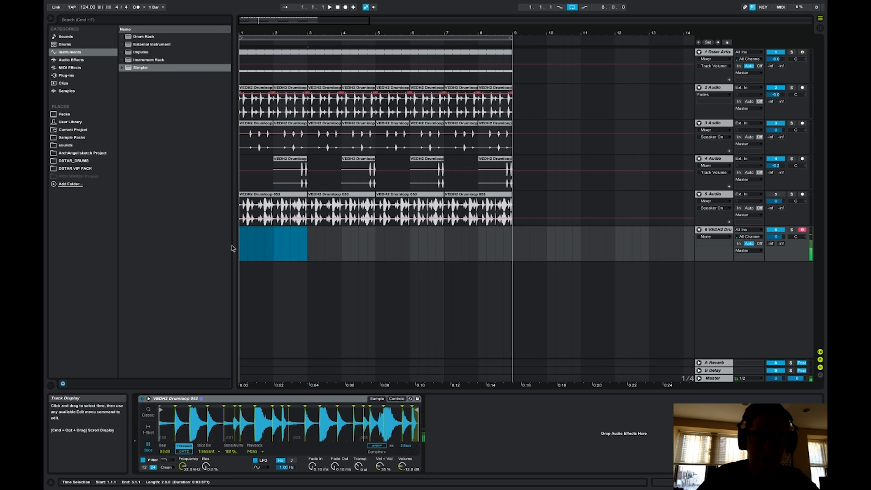
pyautogui.rightClick(272, 233)
pyautogui.click(297, 271)
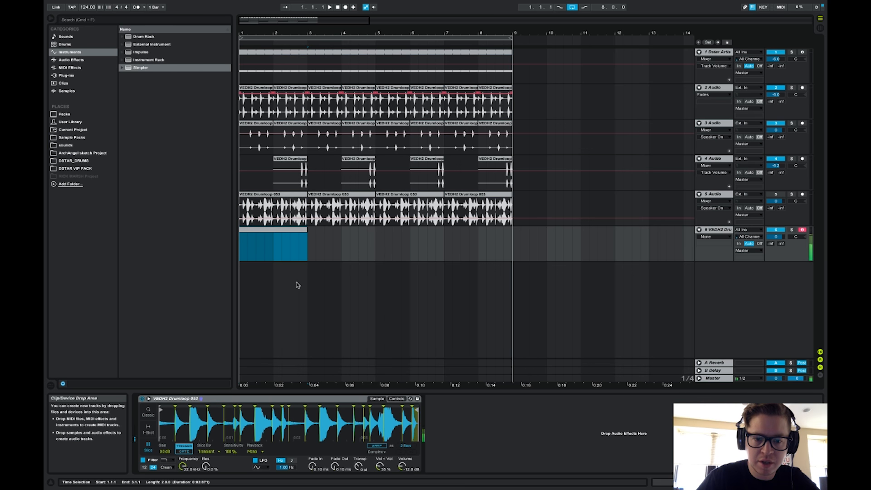
pyautogui.click(662, 481)
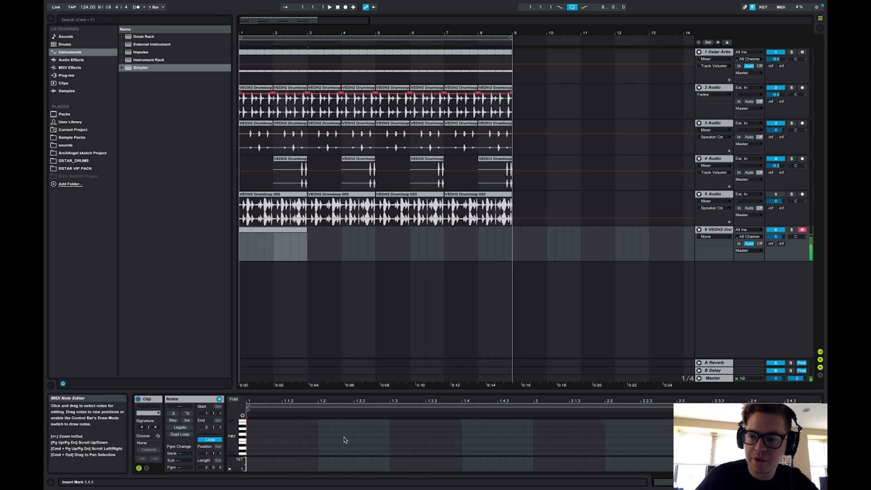
# Step: Add a note at 1.1.4 in the MIDI clip, transpose it to G2, and audition it against the groove
pyautogui.press('space')
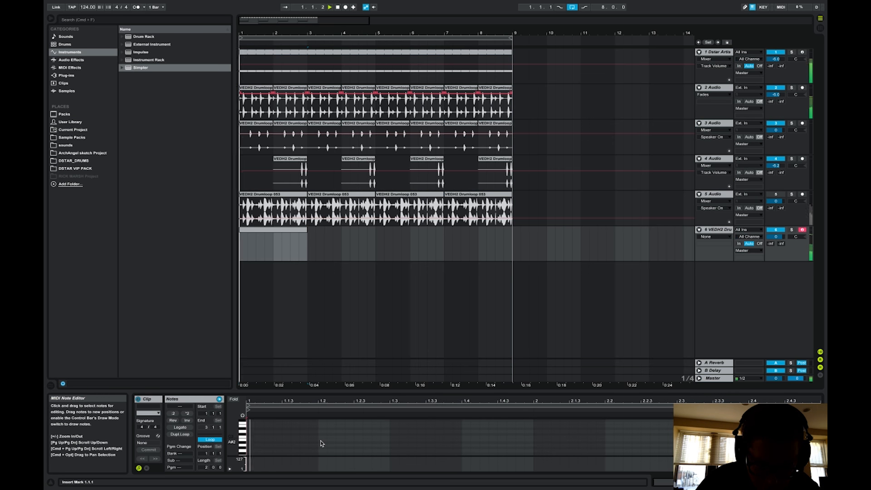
pyautogui.doubleClick(304, 438)
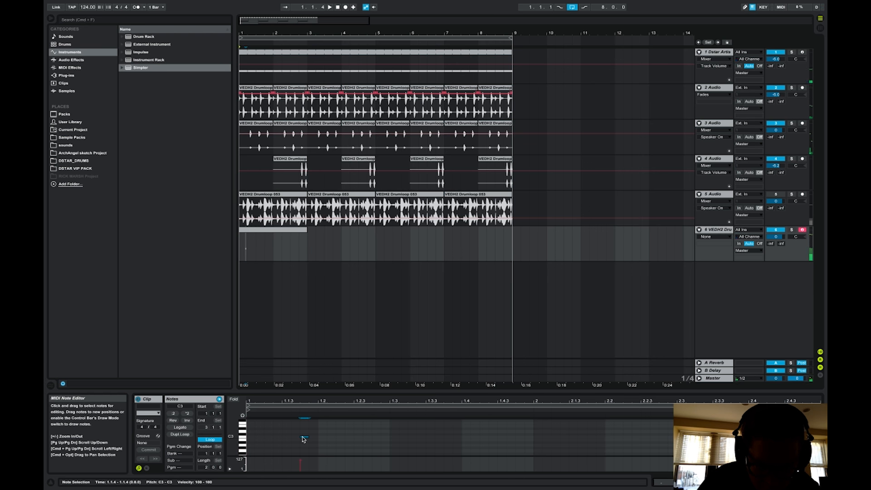
pyautogui.press('Down')
pyautogui.press('Down')
pyautogui.press('Down')
pyautogui.press('Down')
pyautogui.press('Down')
pyautogui.press('Right')
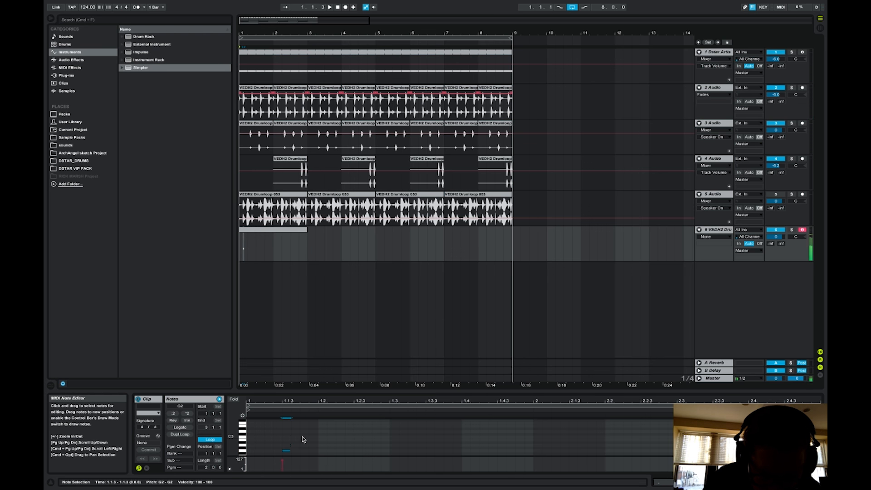
pyautogui.press('space')
pyautogui.press('b')
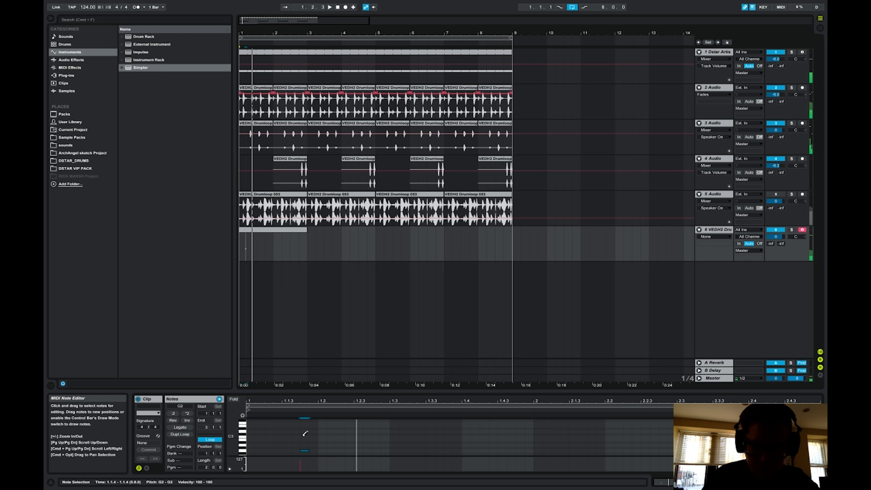
# Step: Enlarge the note editor and add a second G2 note at 1.4.4, trying an earlier position during playback
pyautogui.moveTo(272, 391); pyautogui.dragTo(269, 303)
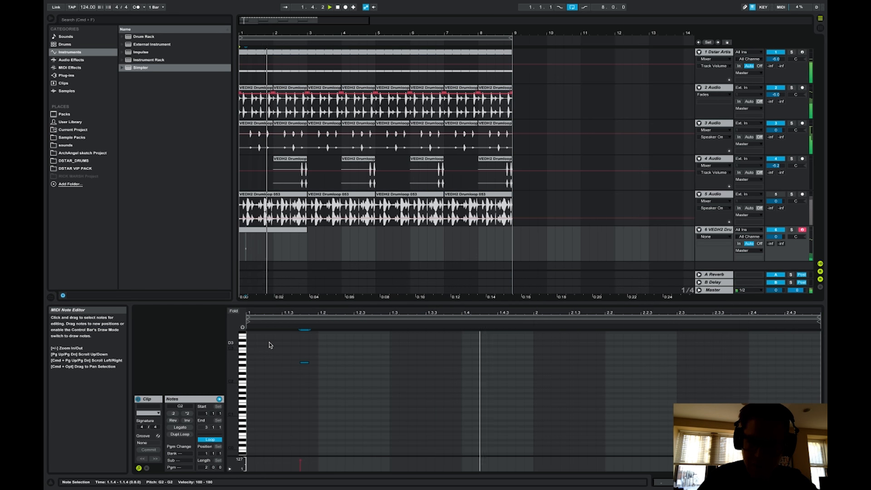
pyautogui.doubleClick(517, 363)
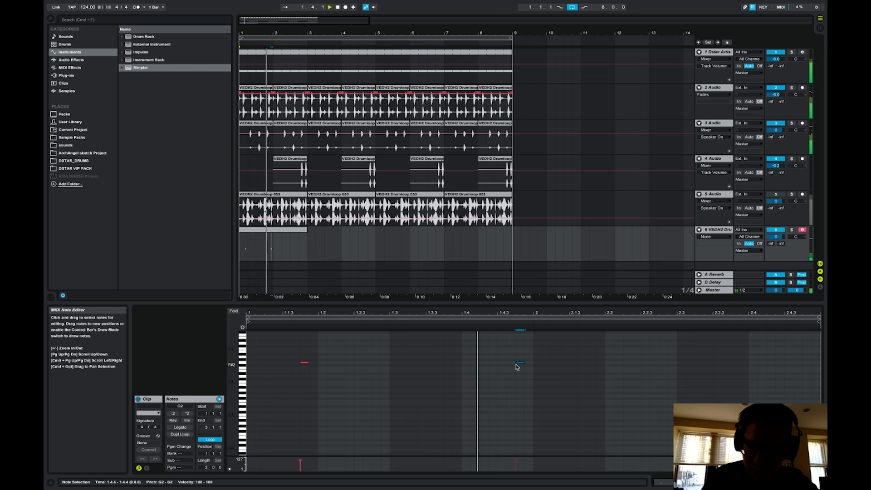
pyautogui.press('Left')
pyautogui.press('Left')
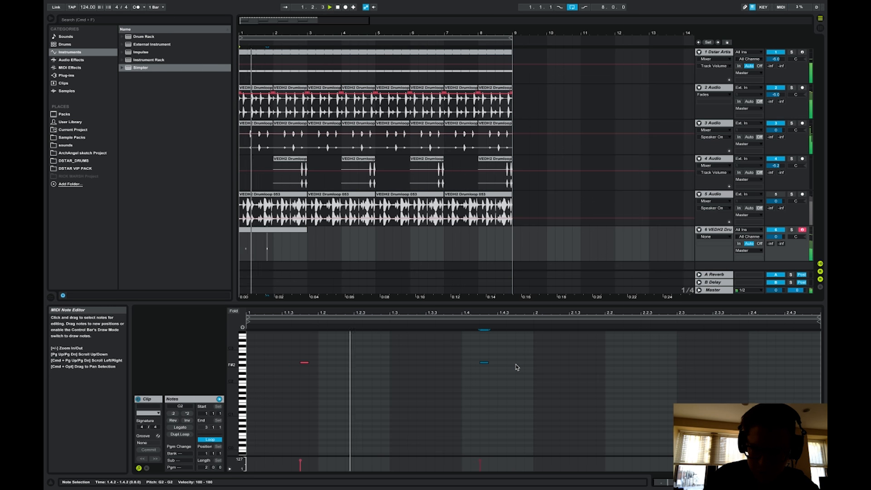
pyautogui.press('Right')
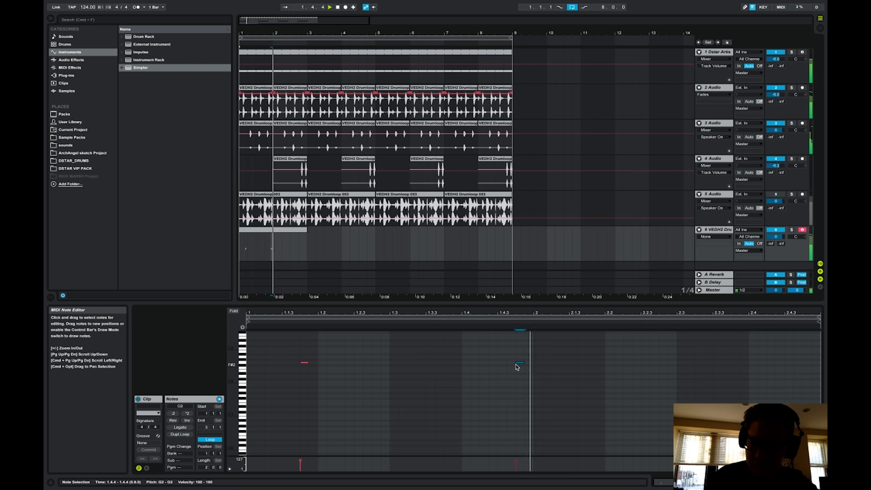
# Step: Shorten the MIDI clip's loop to one bar, duplicate the two-bar clip three times to reach bar 9, and play from bar 1
pyautogui.press('space')
pyautogui.moveTo(819, 321); pyautogui.dragTo(533, 322)
pyautogui.click(282, 232)
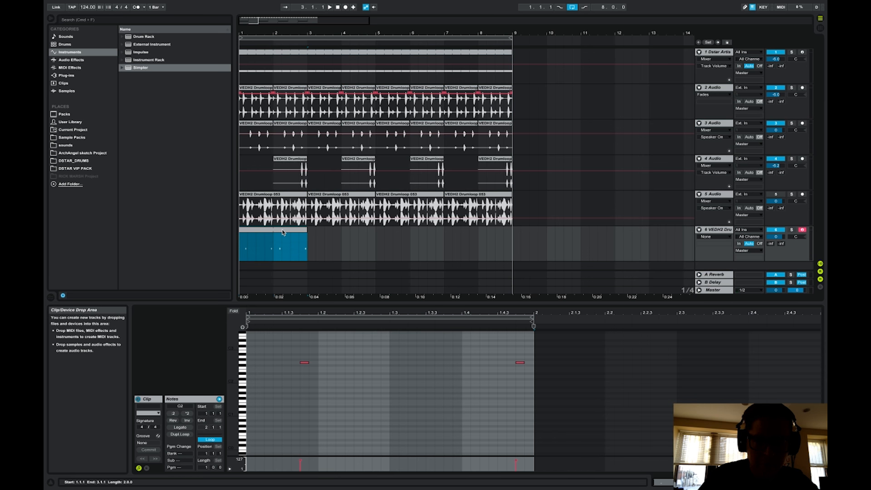
pyautogui.press('super+d')
pyautogui.press('super+d')
pyautogui.press('super+d')
pyautogui.click(239, 241)
pyautogui.press('space')
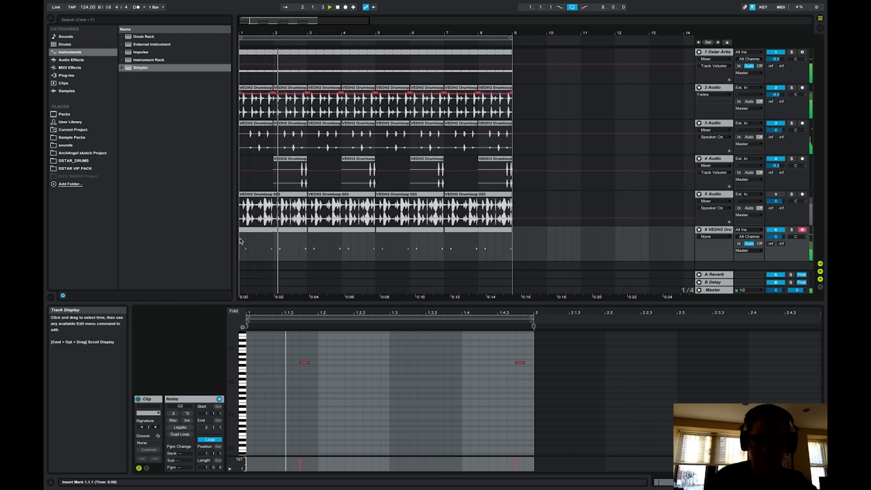
# Step: Delete the G2 note at 1.4.4 from the first MIDI clip on track 6 and resume playback
pyautogui.press('space')
pyautogui.click(474, 363)
pyautogui.press('super+a')
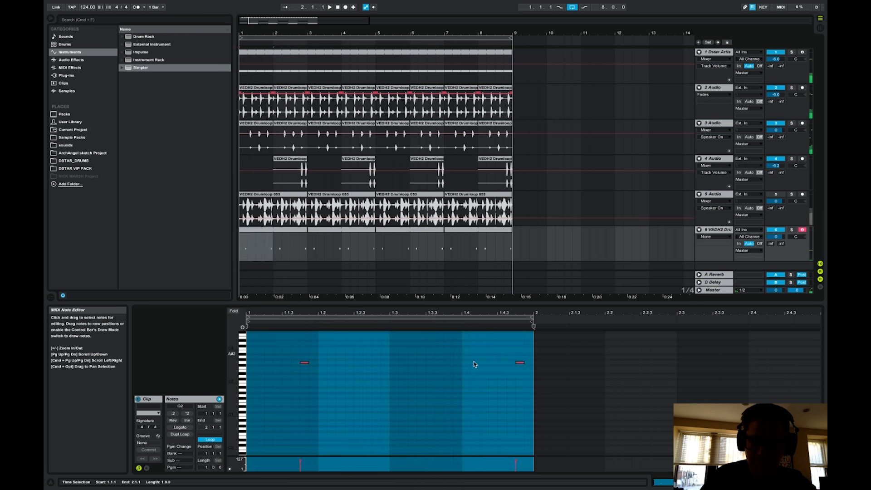
pyautogui.moveTo(452, 346); pyautogui.dragTo(563, 407)
pyautogui.press('Delete')
pyautogui.press('space')
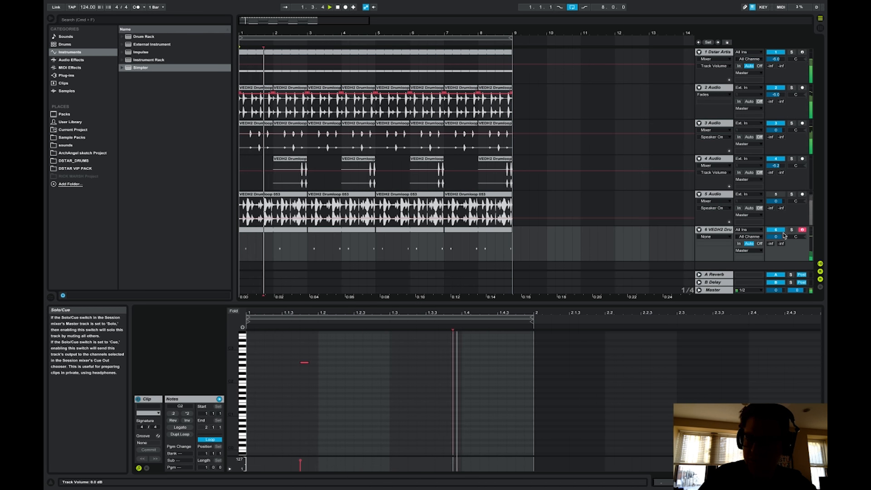
# Step: Set the volumes of tracks 3, 4 and 6 to -6 dB and replay the groove
pyautogui.moveTo(781, 236); pyautogui.dragTo(781, 247)
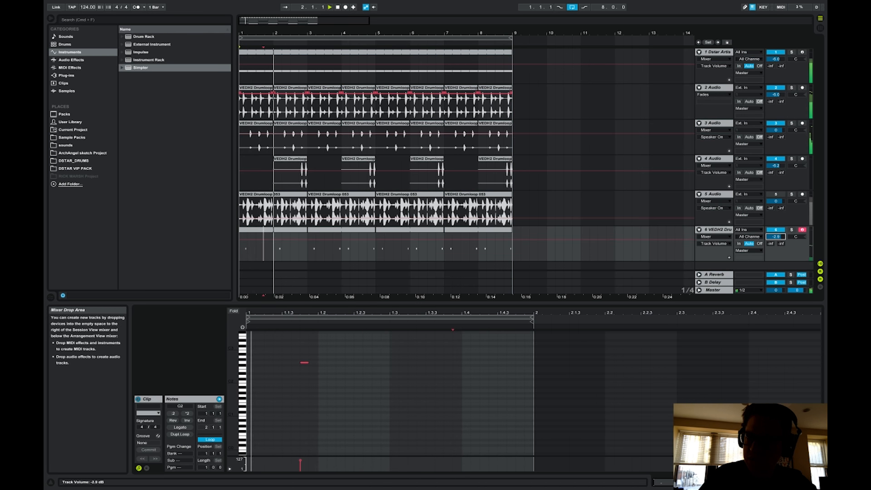
pyautogui.click(774, 130)
pyautogui.write('-6')
pyautogui.press('Return')
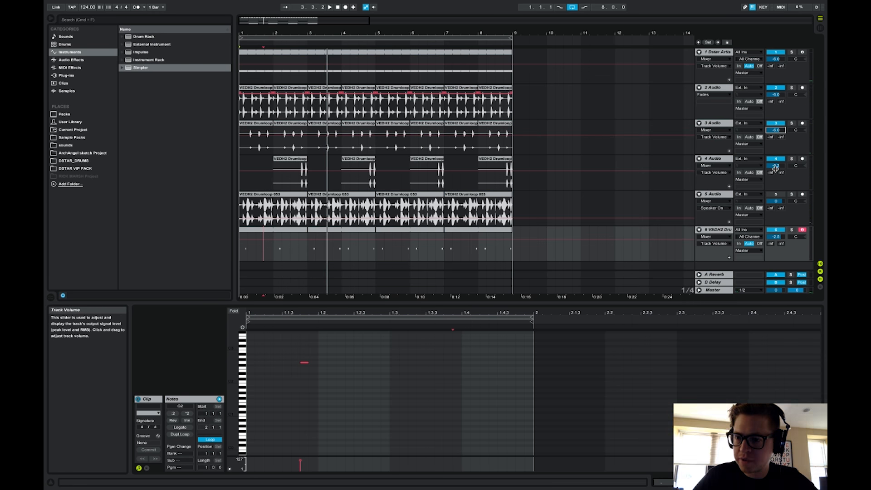
pyautogui.moveTo(775, 170); pyautogui.dragTo(775, 169)
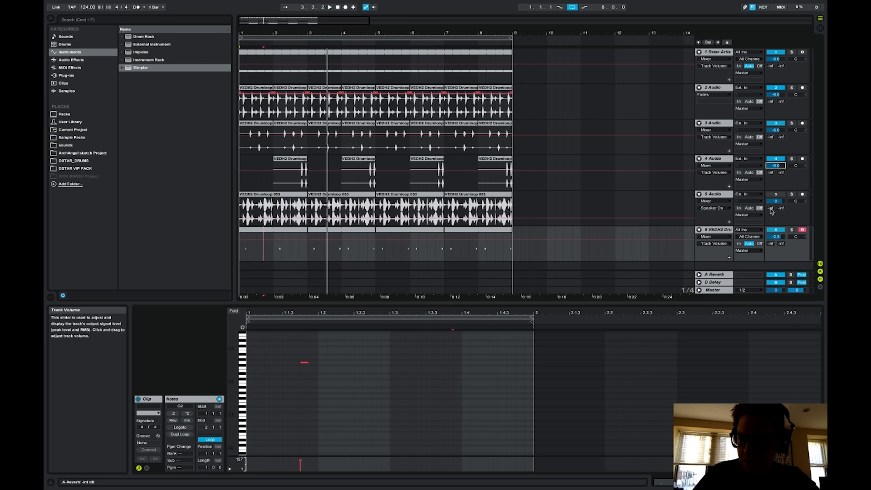
pyautogui.press('space')
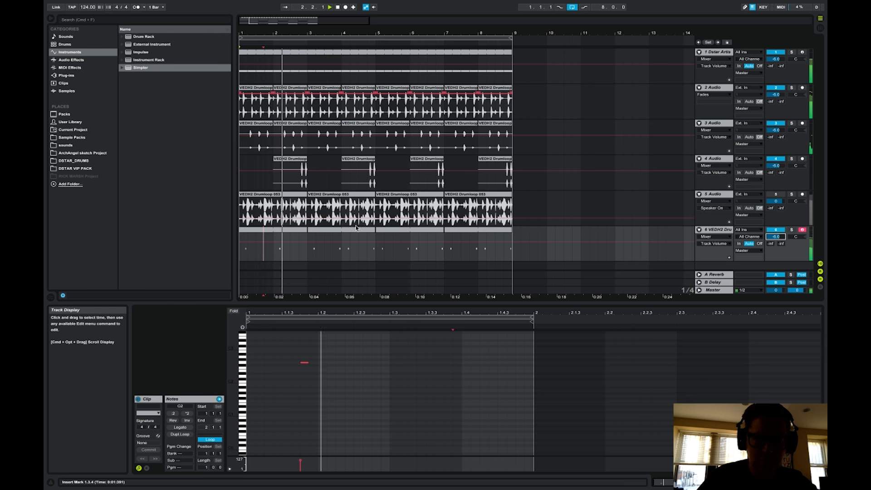
# Step: Fill track 6 from bar 1 to bar 9 with the one-note-per-bar pattern, replacing the two-note clips
pyautogui.moveTo(240, 245); pyautogui.dragTo(513, 241)
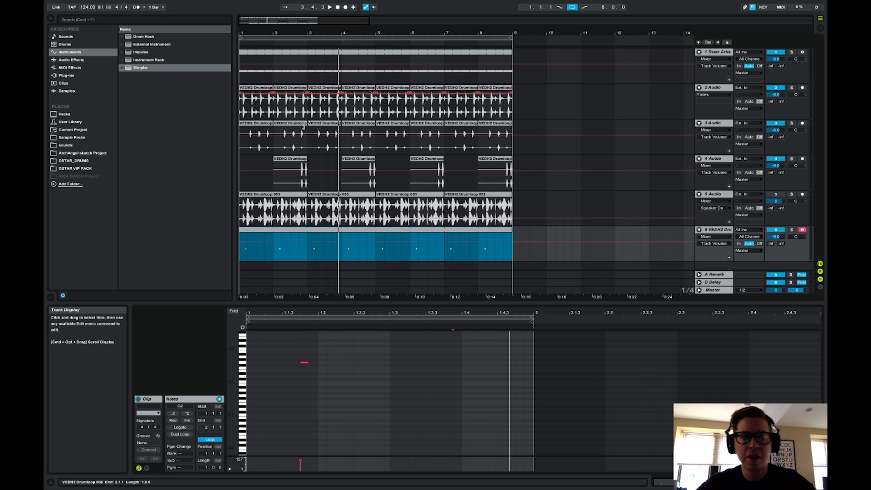
# Step: Examine the waveforms of the consolidated drum loop clips on tracks 3 and 4
pyautogui.click(298, 167)
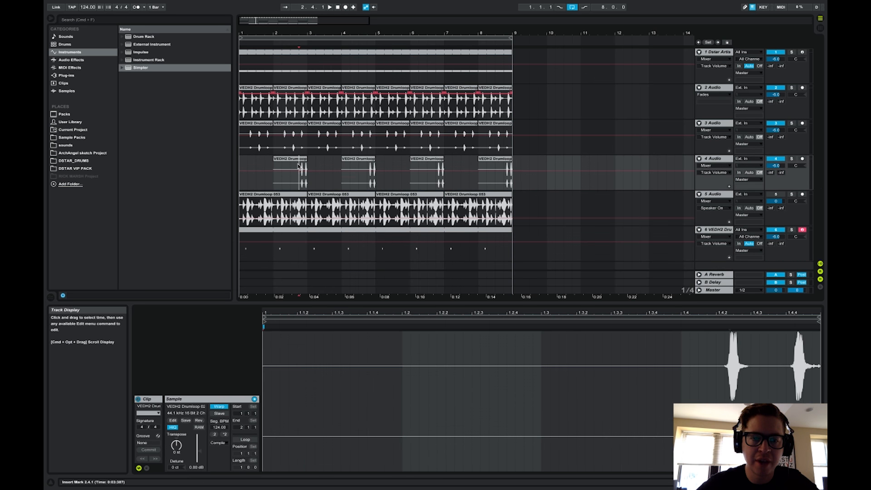
pyautogui.click(244, 140)
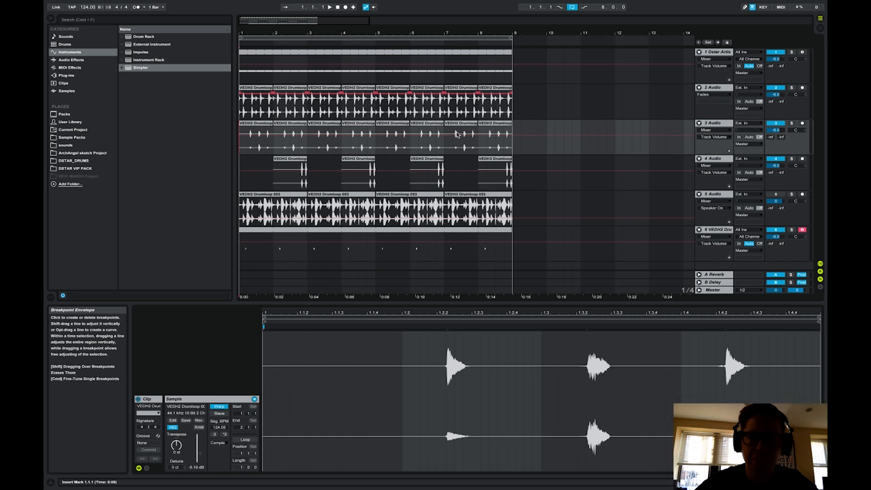
pyautogui.click(291, 169)
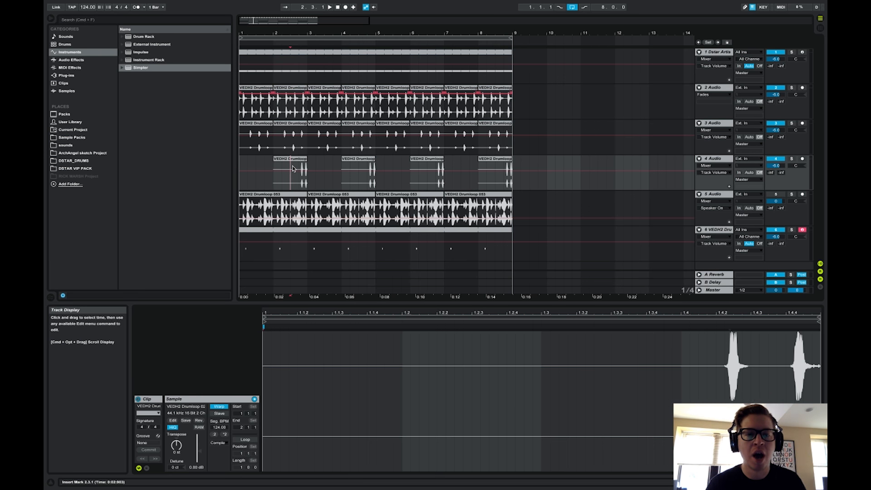
# Step: Move the sliced Simpler MIDI track above the original VEDH2 Drumloop 053 audio track
pyautogui.click(241, 238)
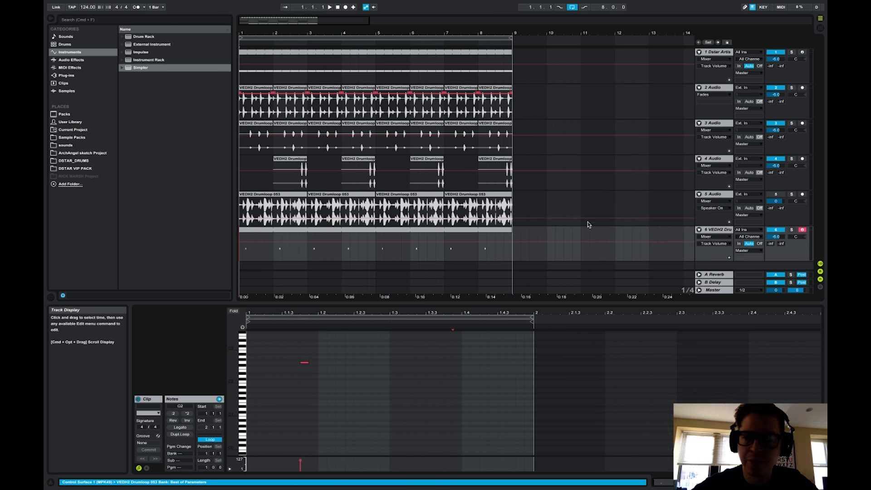
pyautogui.click(723, 232)
pyautogui.moveTo(724, 232); pyautogui.dragTo(721, 194)
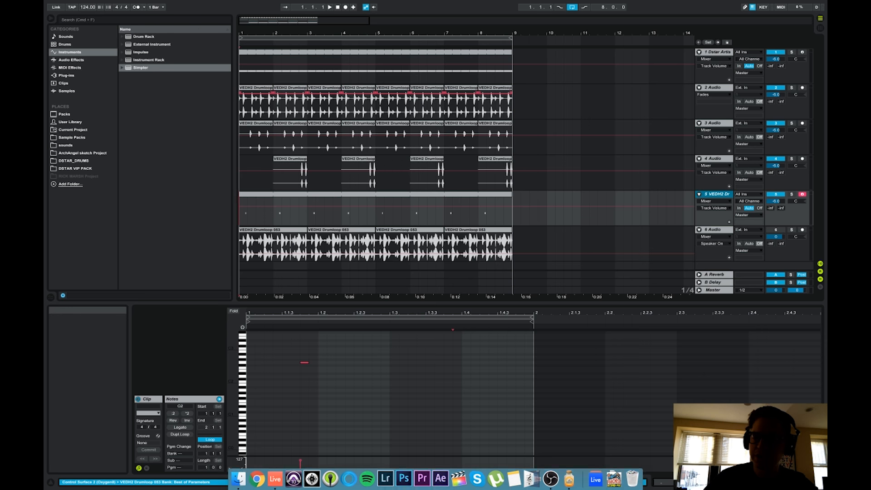
# Step: Add an EQ Eight after the Simpler on track 5 and set its first low-cut band to 173 Hz during playback
pyautogui.click(766, 482)
pyautogui.click(71, 59)
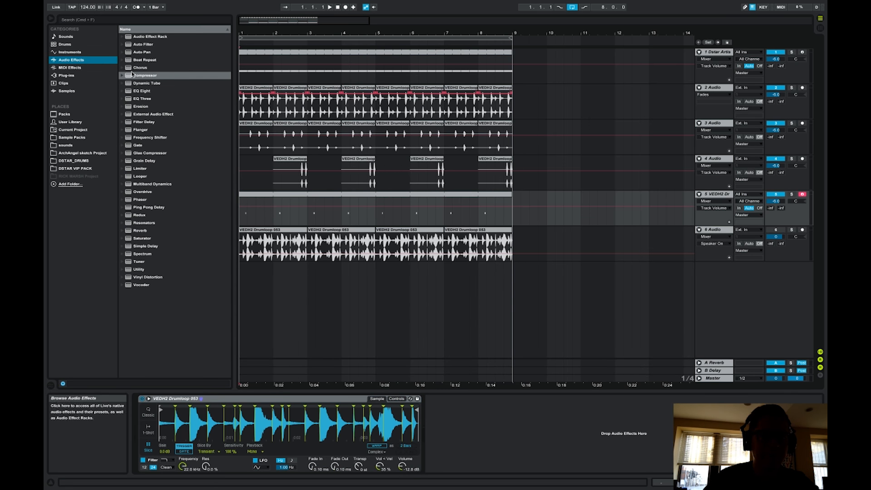
pyautogui.moveTo(142, 90); pyautogui.dragTo(316, 225)
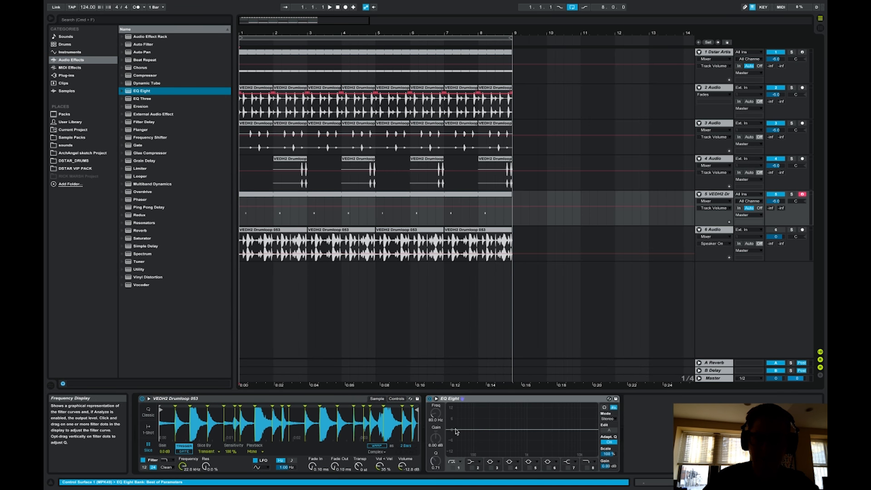
pyautogui.press('space')
pyautogui.click(453, 467)
pyautogui.moveTo(436, 413); pyautogui.dragTo(437, 430)
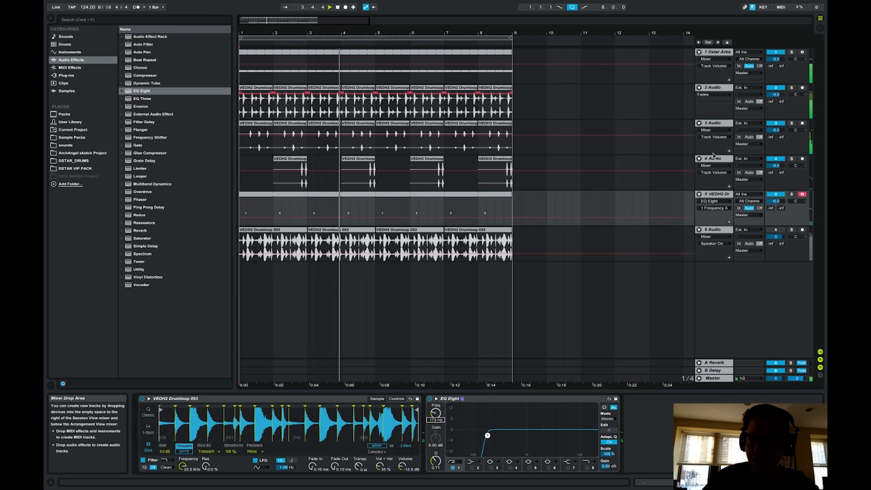
# Step: Add an EQ Eight to track 3 and set its first low-cut band to 317 Hz while the groove plays
pyautogui.click(713, 123)
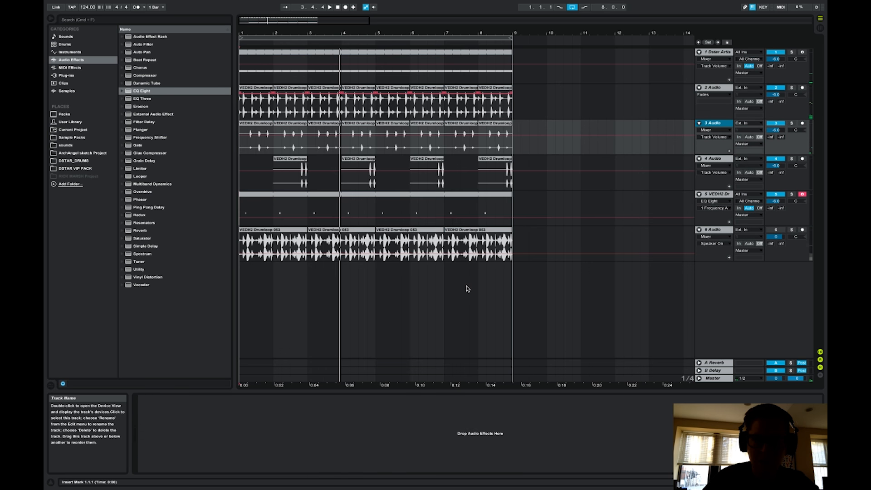
pyautogui.doubleClick(141, 90)
pyautogui.press('space')
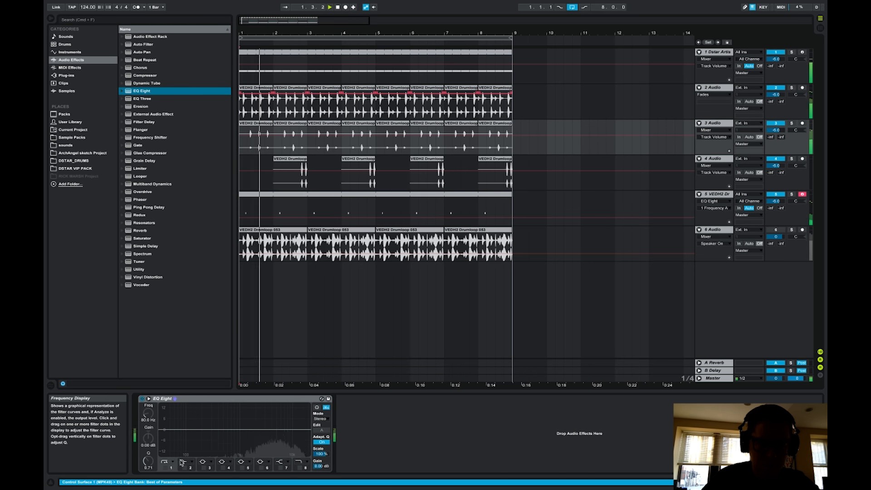
pyautogui.click(166, 467)
pyautogui.moveTo(148, 413); pyautogui.dragTo(148, 394)
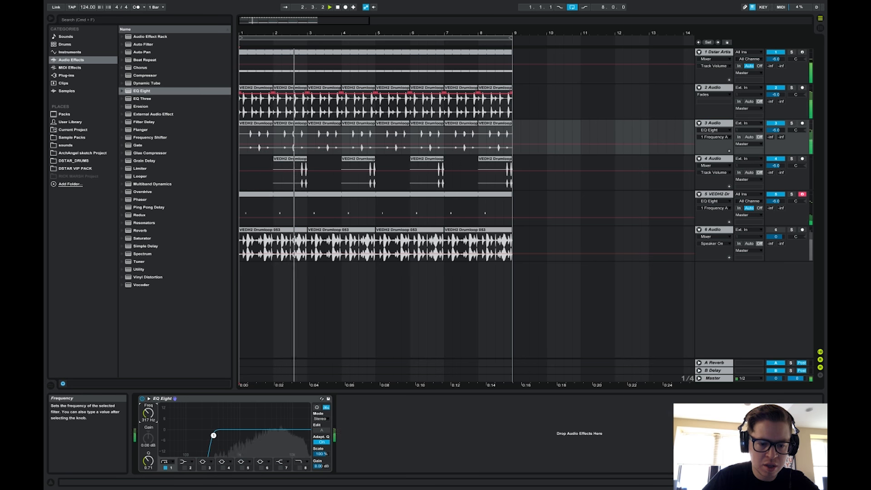
# Step: Group tracks 2 through 6 into one drum group
pyautogui.click(713, 91)
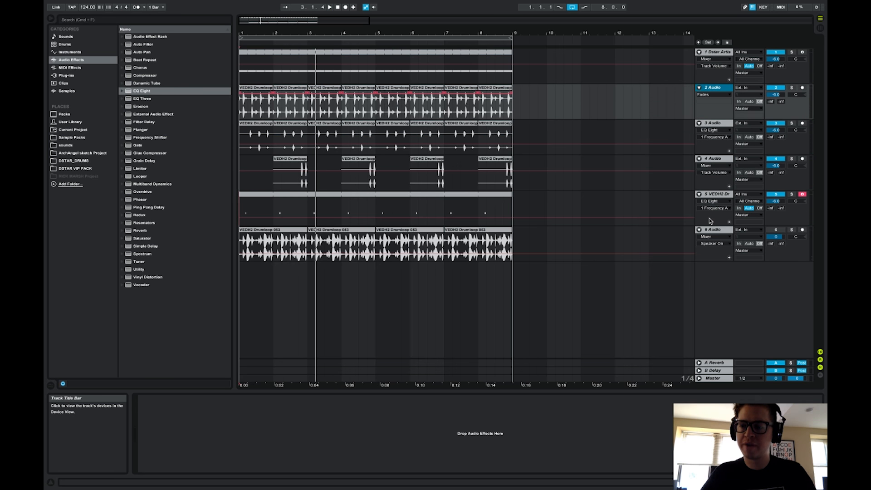
pyautogui.keyDown('shift'); pyautogui.click(712, 229); pyautogui.keyUp('shift')
pyautogui.rightClick(720, 230)
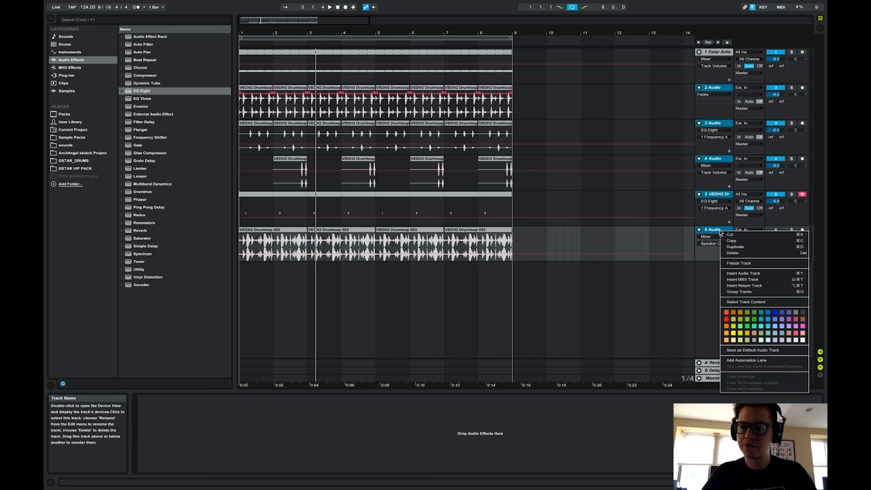
pyautogui.click(739, 292)
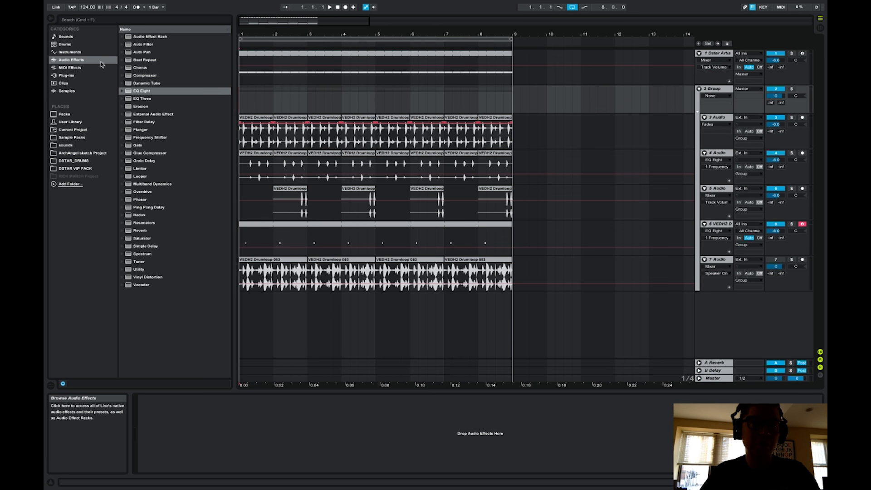
# Step: Add a Compressor to the drum group and sidechain it from the Dstar Artist Collection kick track
pyautogui.click(66, 75)
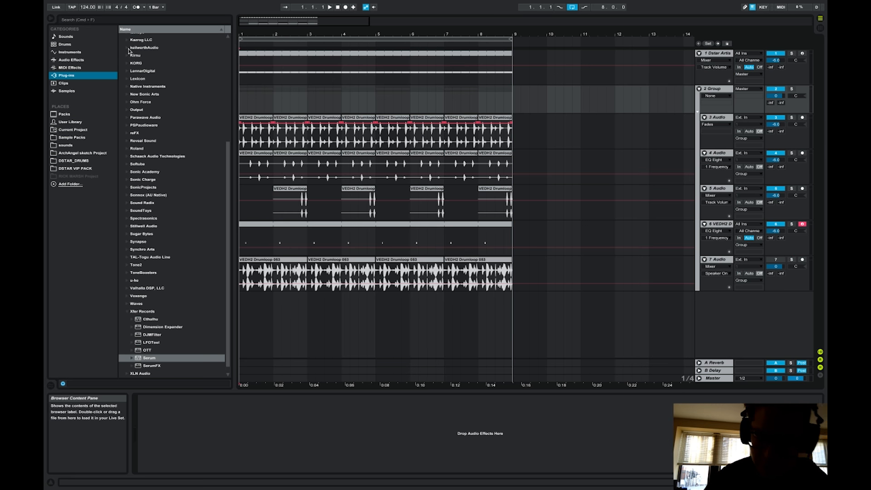
pyautogui.click(71, 60)
pyautogui.doubleClick(144, 75)
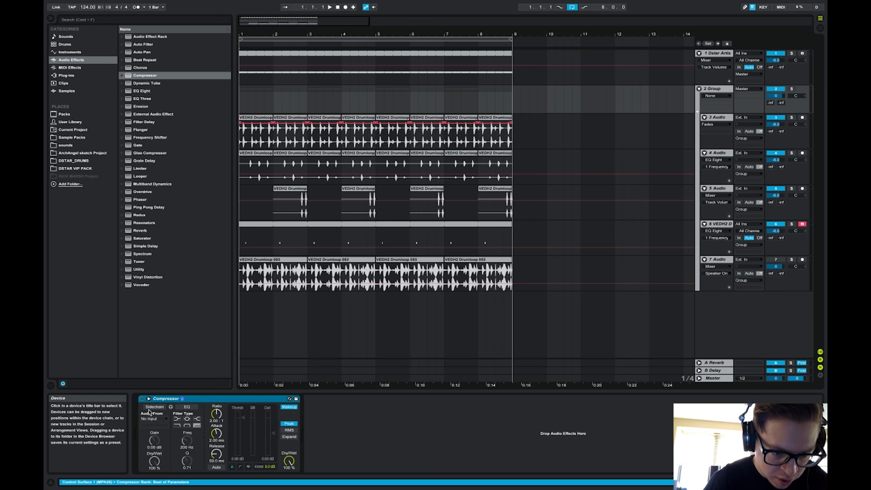
pyautogui.click(152, 418)
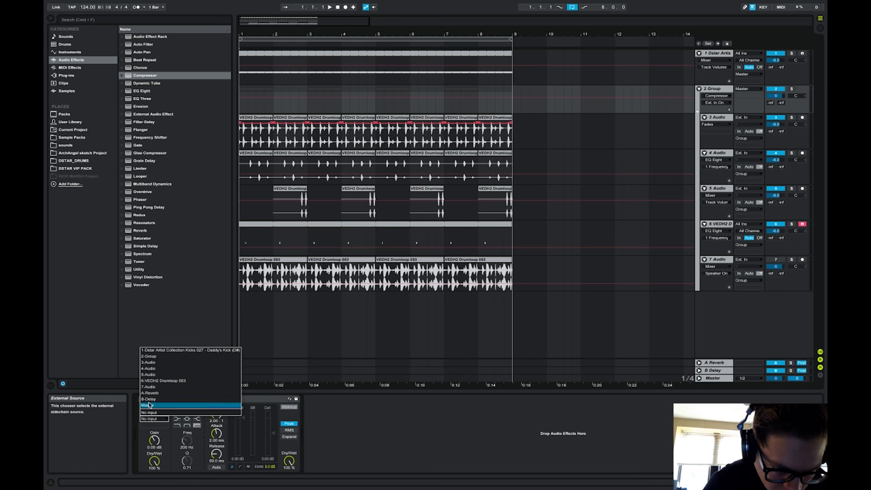
pyautogui.click(156, 350)
# Step: Set the Compressor to ratio inf:1, attack 0.01 ms, release 106 ms and threshold -12.7 dB, and audition the groove
pyautogui.moveTo(216, 414); pyautogui.dragTo(217, 372)
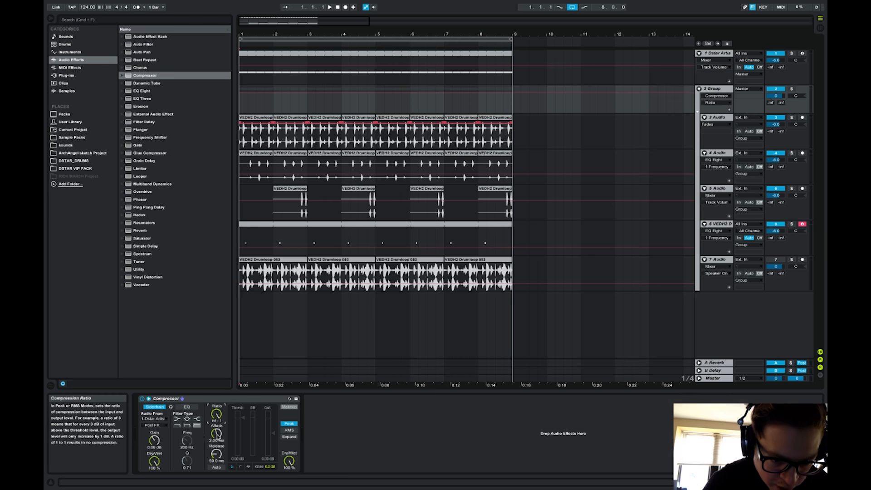
pyautogui.moveTo(216, 433)
pyautogui.mouseDown()
pyautogui.moveTo(216, 467)
pyautogui.moveTo(217, 446)
pyautogui.mouseUp()
pyautogui.moveTo(242, 419); pyautogui.dragTo(243, 434)
pyautogui.press('space')
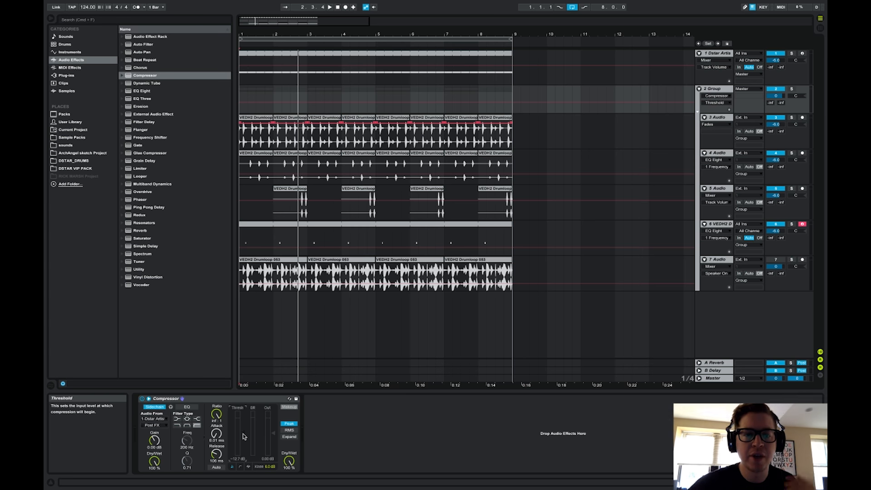
pyautogui.click(241, 98)
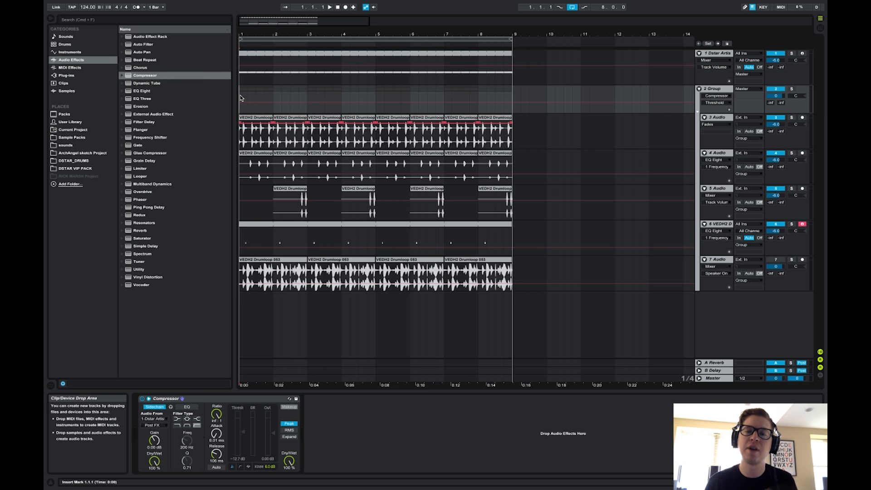